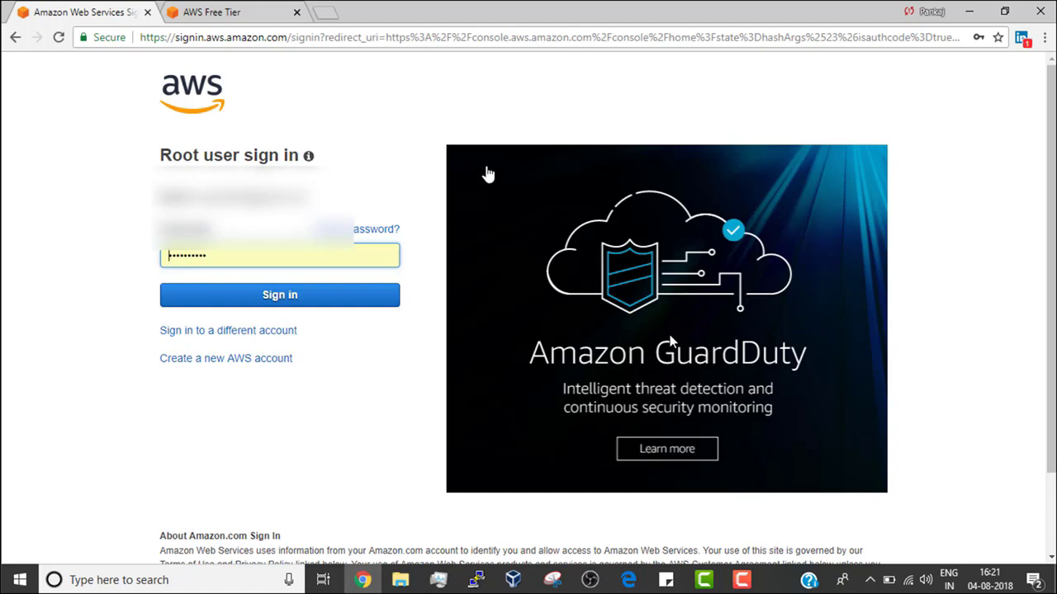
# - Sign in to the AWS Management Console as the root user with the prefilled account password
pyautogui.click(315, 303)
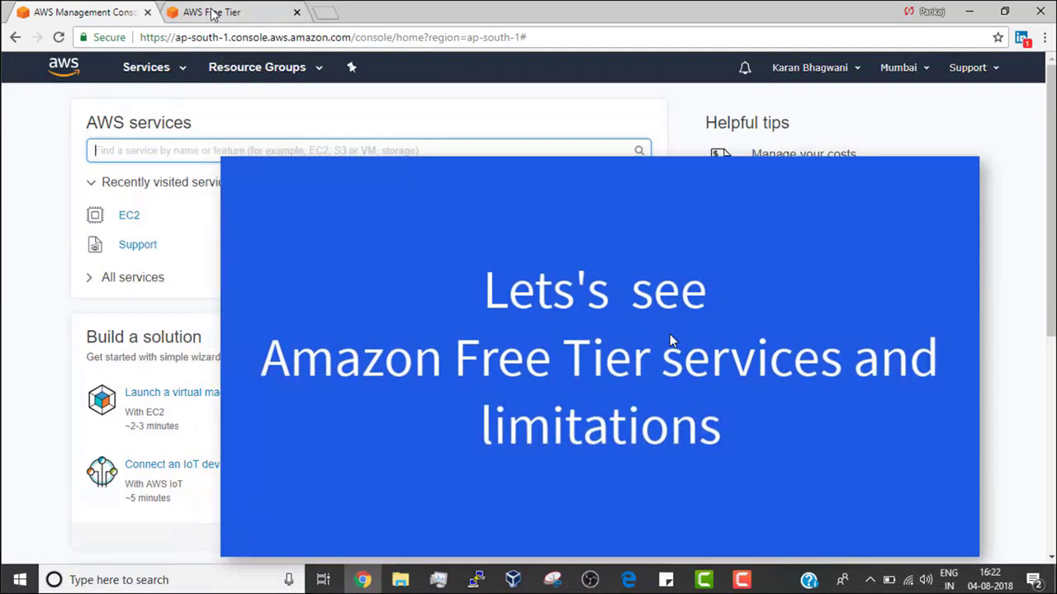
# - Switch to the AWS Free Tier page and review the service offers and limits that are free for 12 months
pyautogui.click(213, 14)
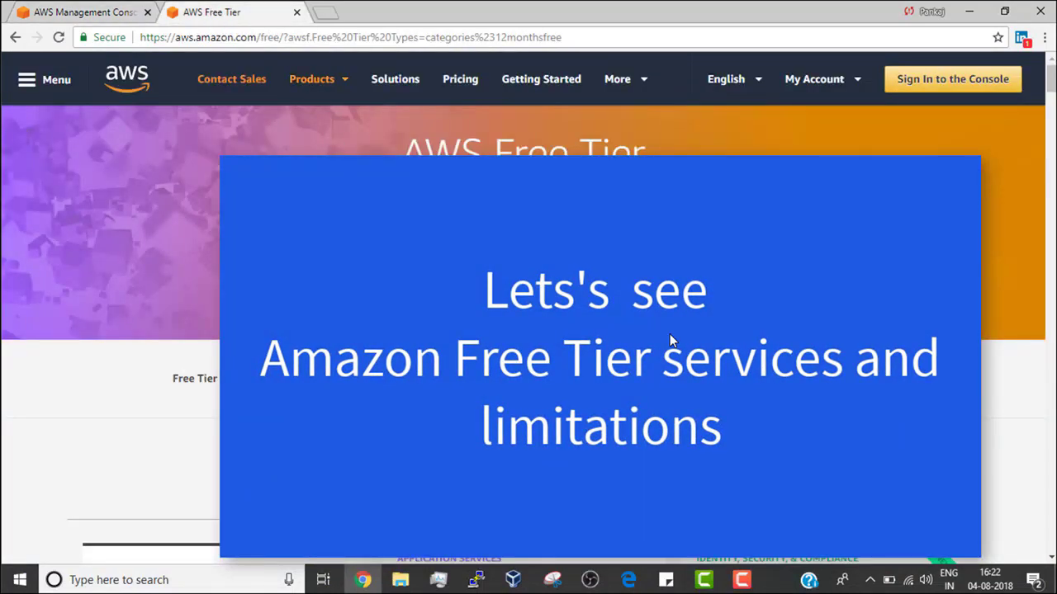
pyautogui.scroll(-3, 348, 240)
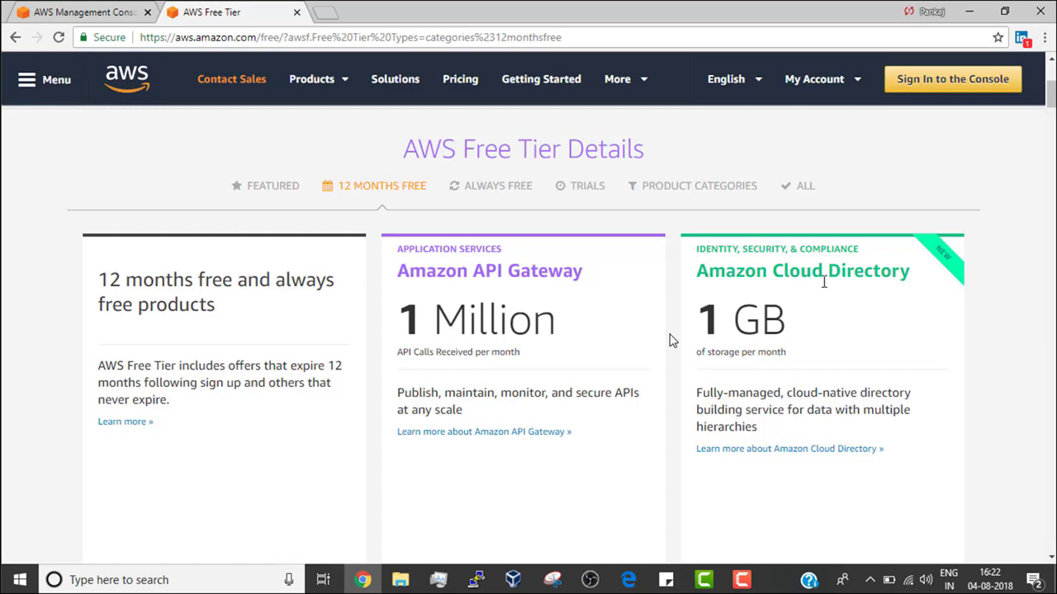
pyautogui.scroll(-4, 651, 362)
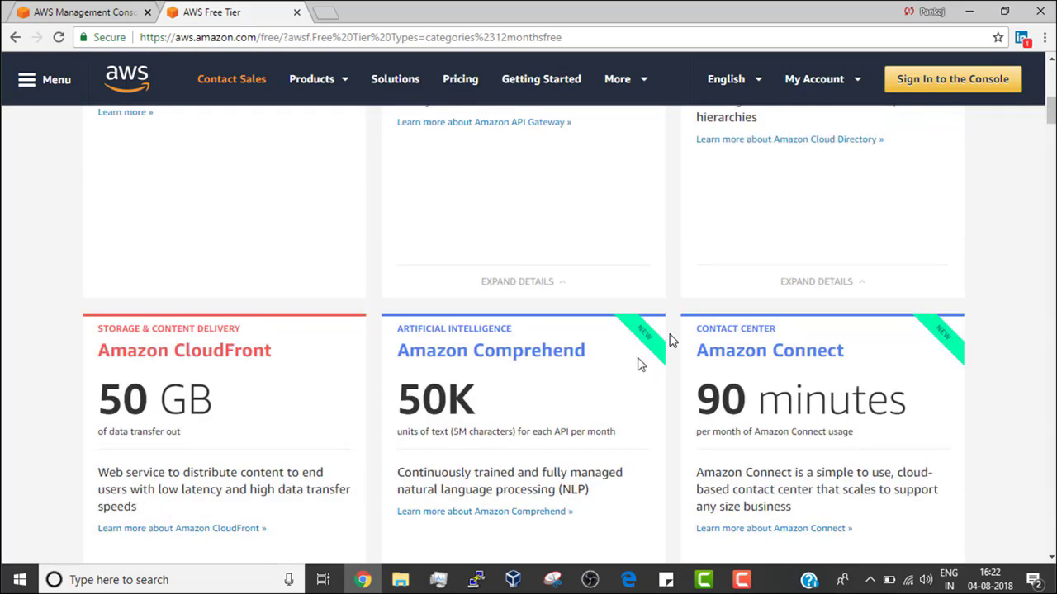
pyautogui.scroll(-4, 351, 347)
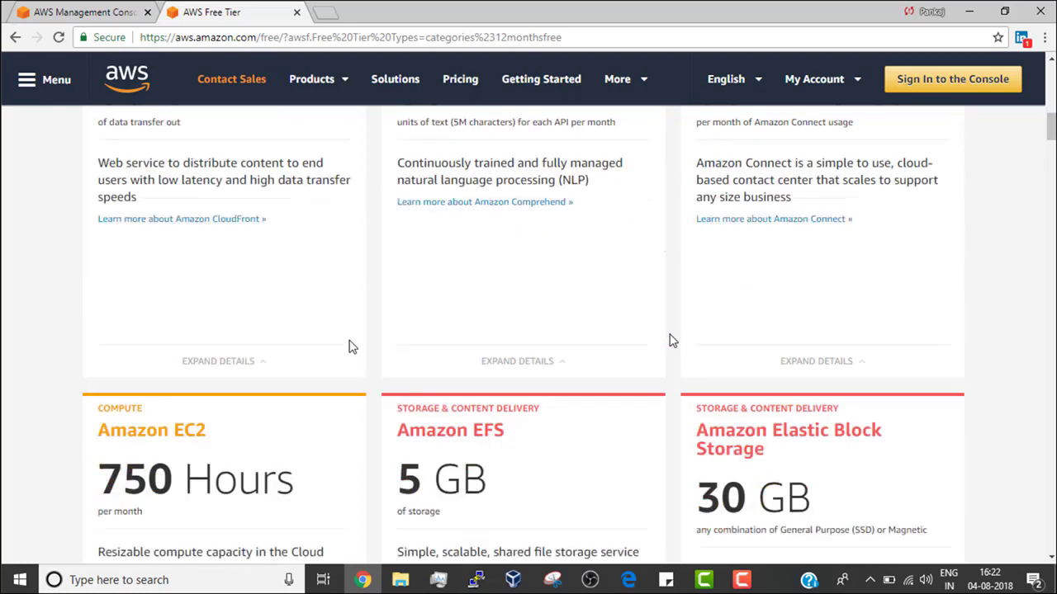
pyautogui.scroll(-8, 411, 347)
pyautogui.scroll(-8, 410, 347)
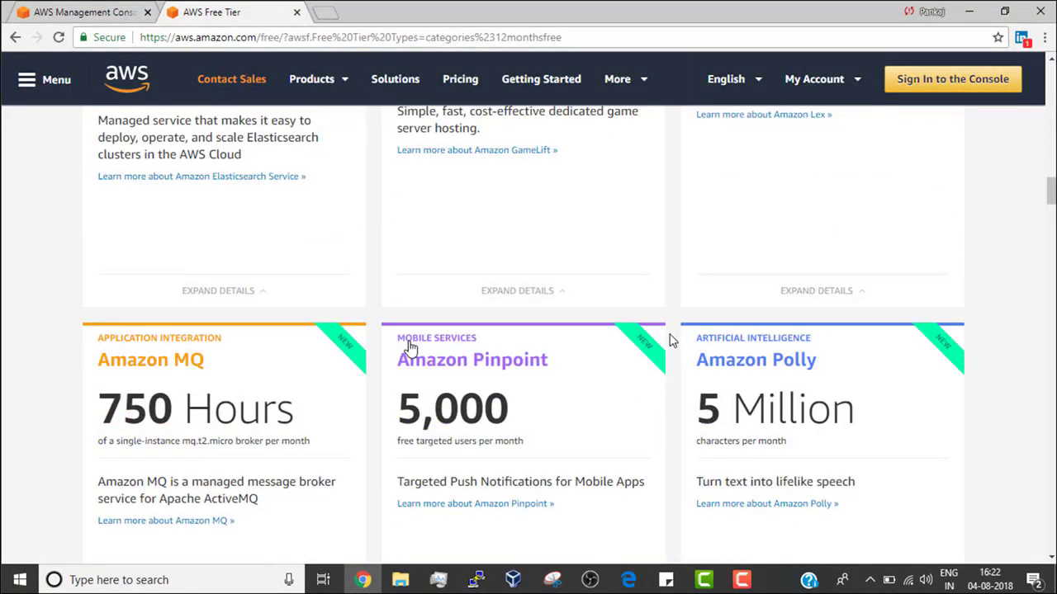
pyautogui.scroll(-14, 670, 341)
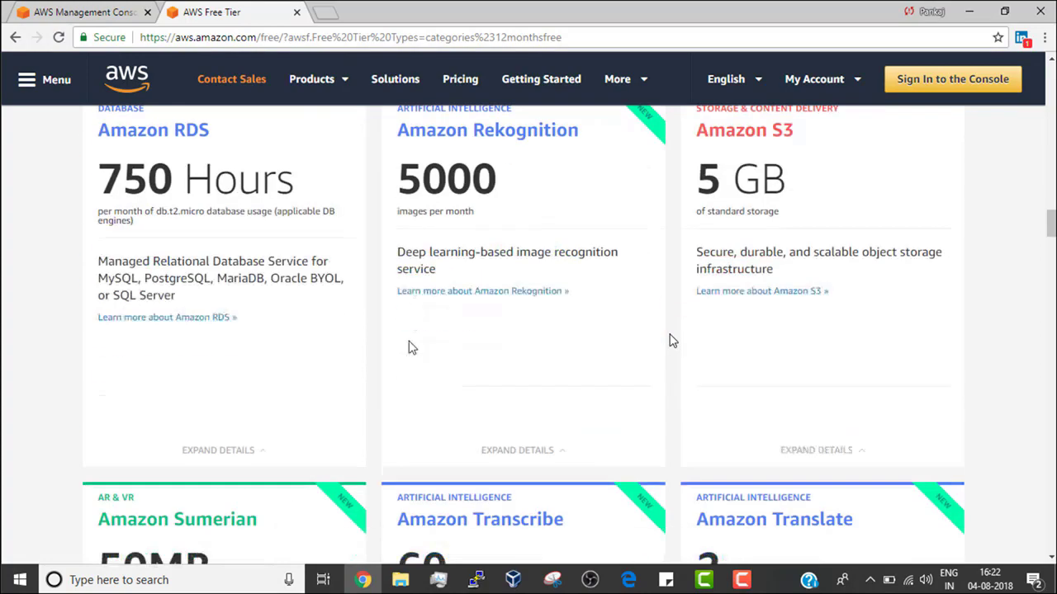
pyautogui.scroll(-15, 670, 341)
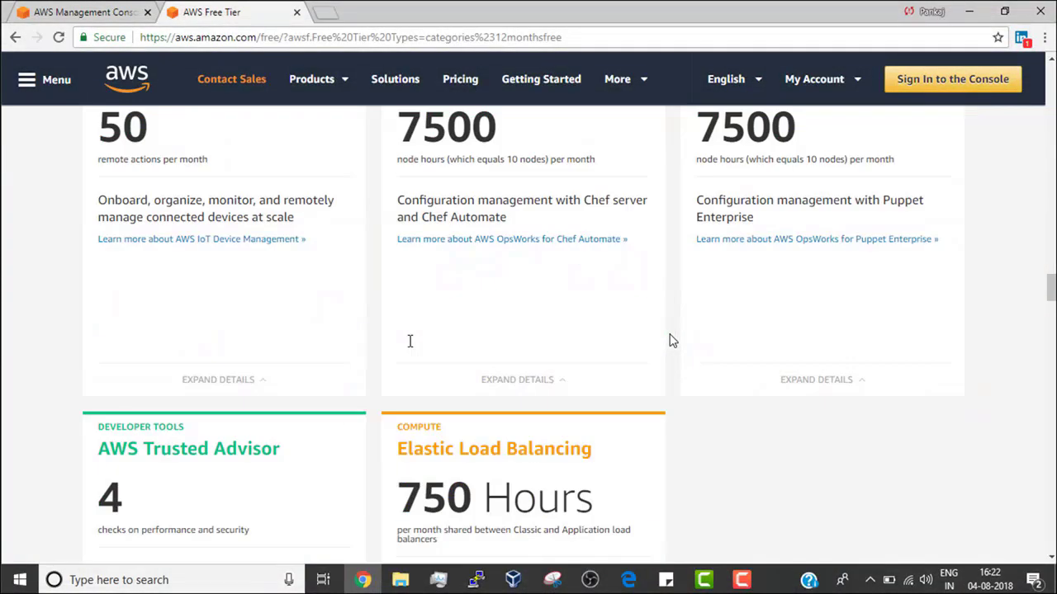
pyautogui.scroll(7, 671, 341)
pyautogui.scroll(18, 671, 341)
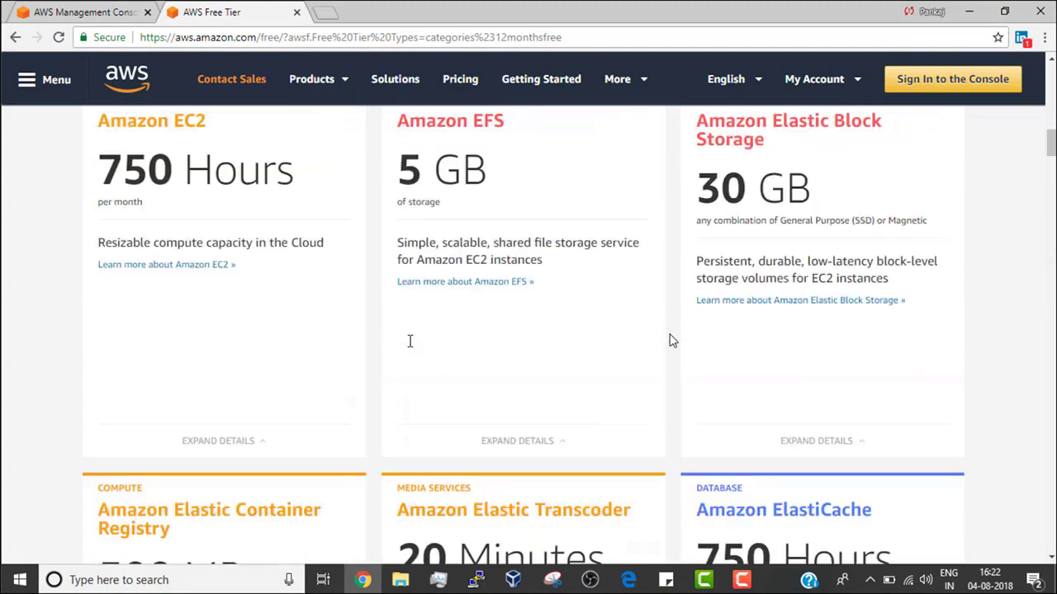
pyautogui.scroll(8, 670, 341)
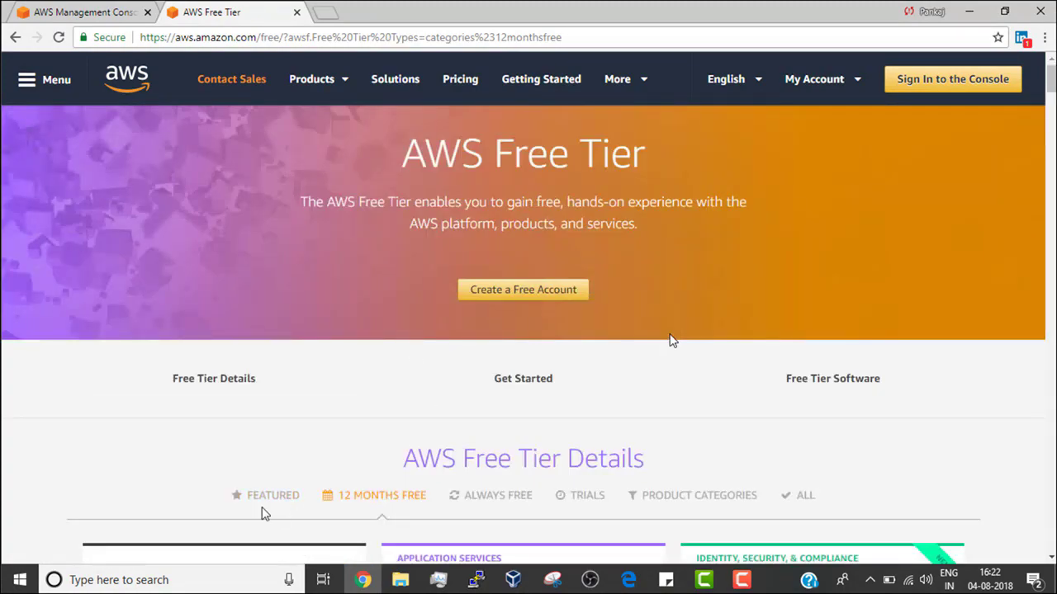
# - Show the Featured offers of the AWS Free Tier and review the allowances for Amazon EC2 and the other services
pyautogui.click(267, 500)
pyautogui.scroll(-4, 402, 288)
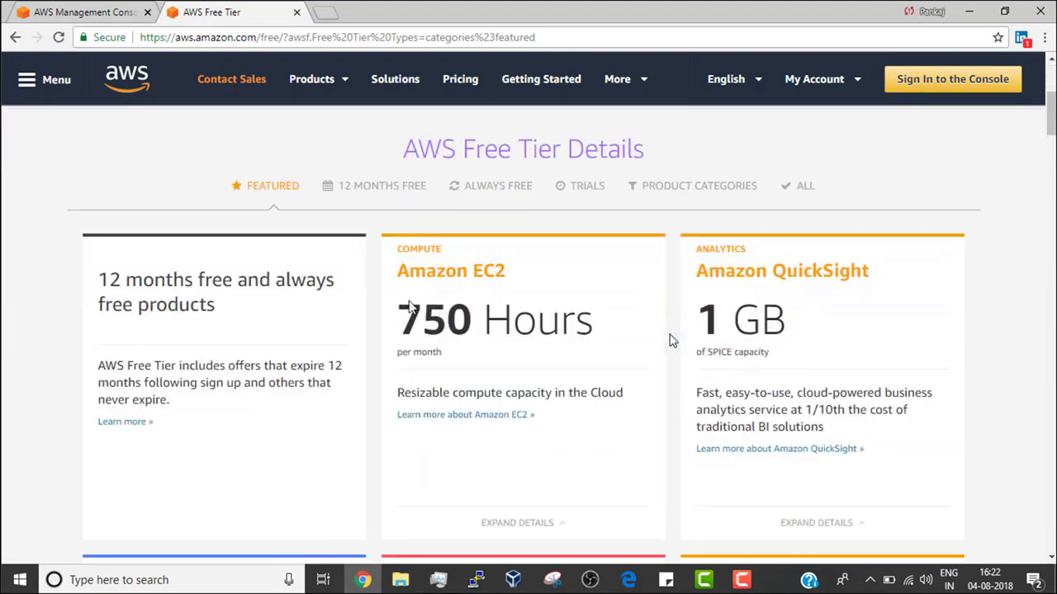
pyautogui.tripleClick(433, 278)
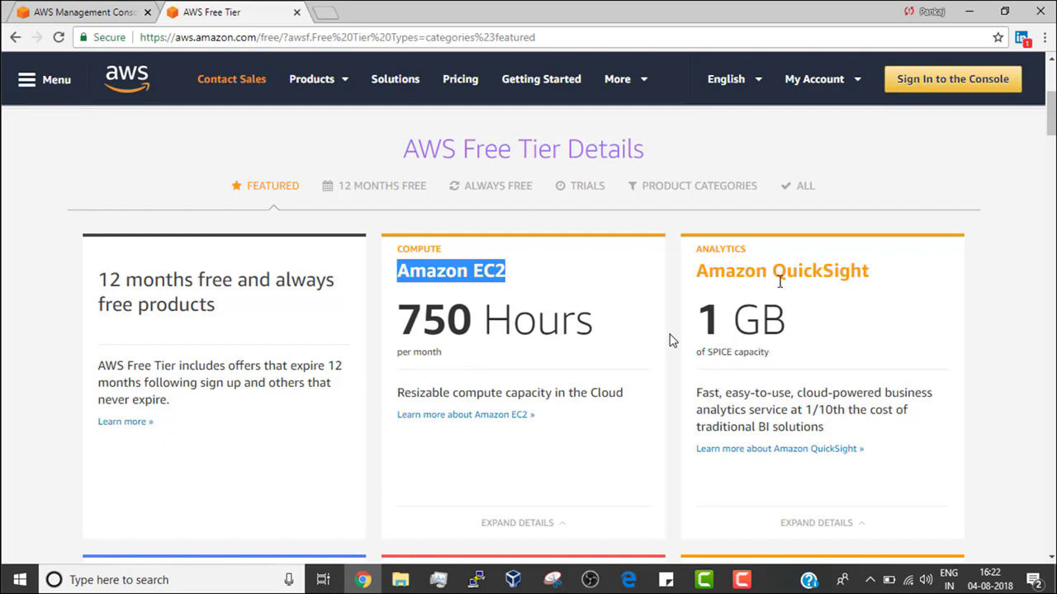
pyautogui.scroll(-3, 541, 322)
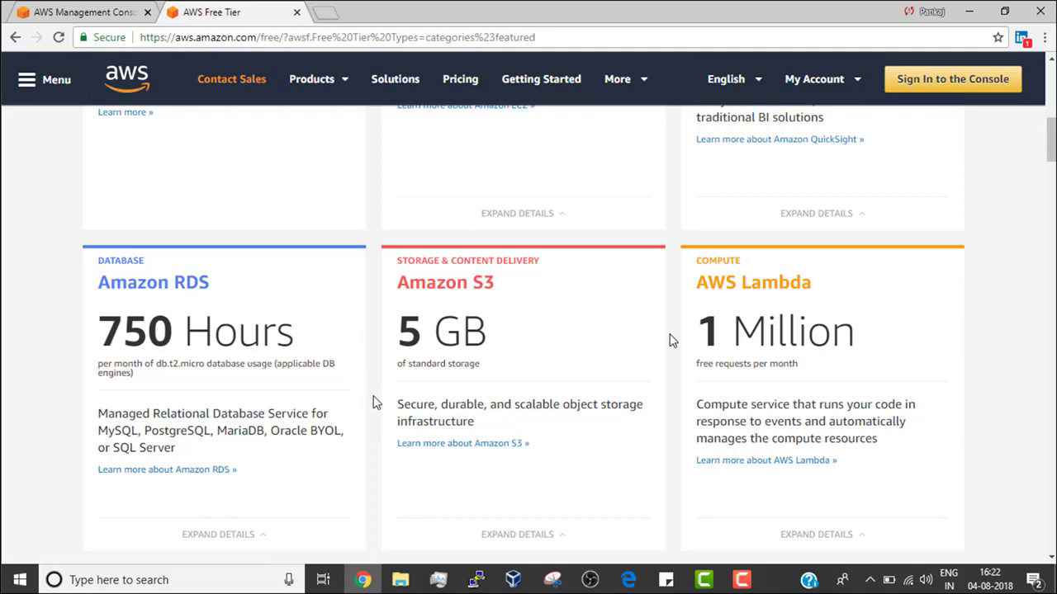
pyautogui.scroll(-3, 375, 402)
pyautogui.scroll(5, 375, 402)
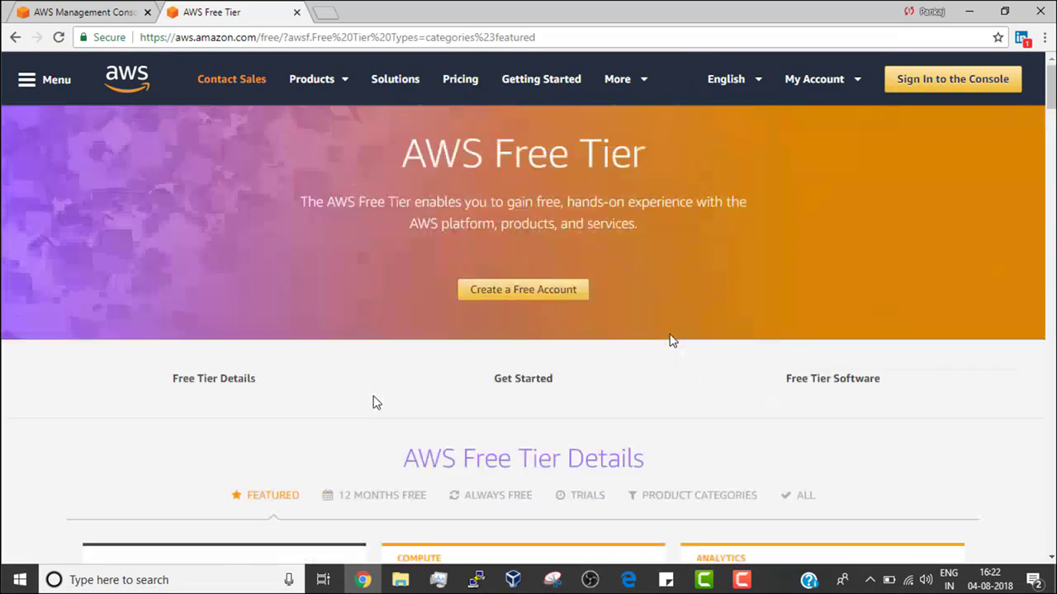
pyautogui.scroll(-3, 374, 402)
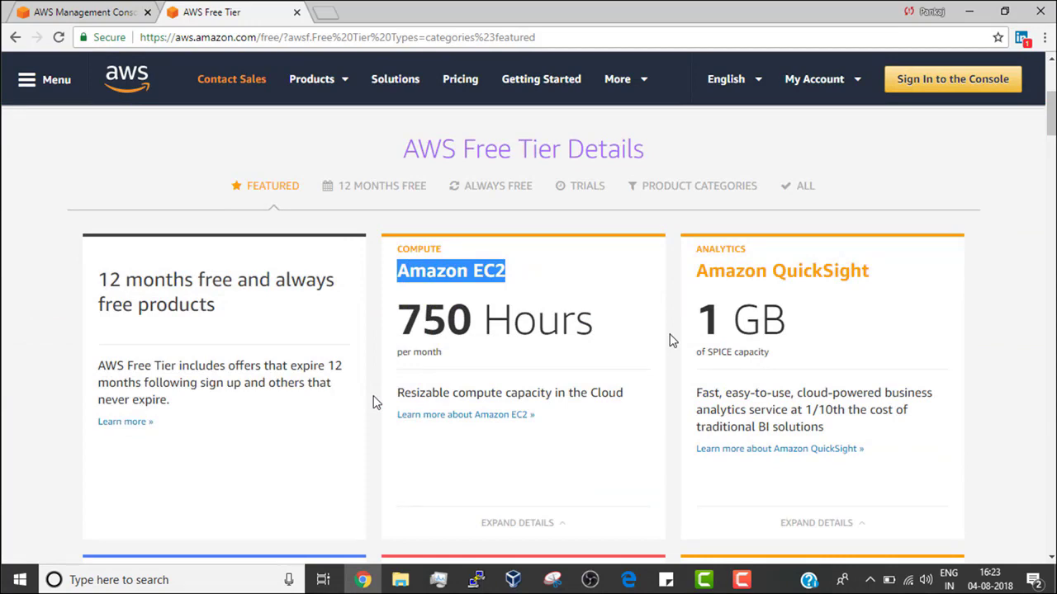
pyautogui.scroll(3, 376, 402)
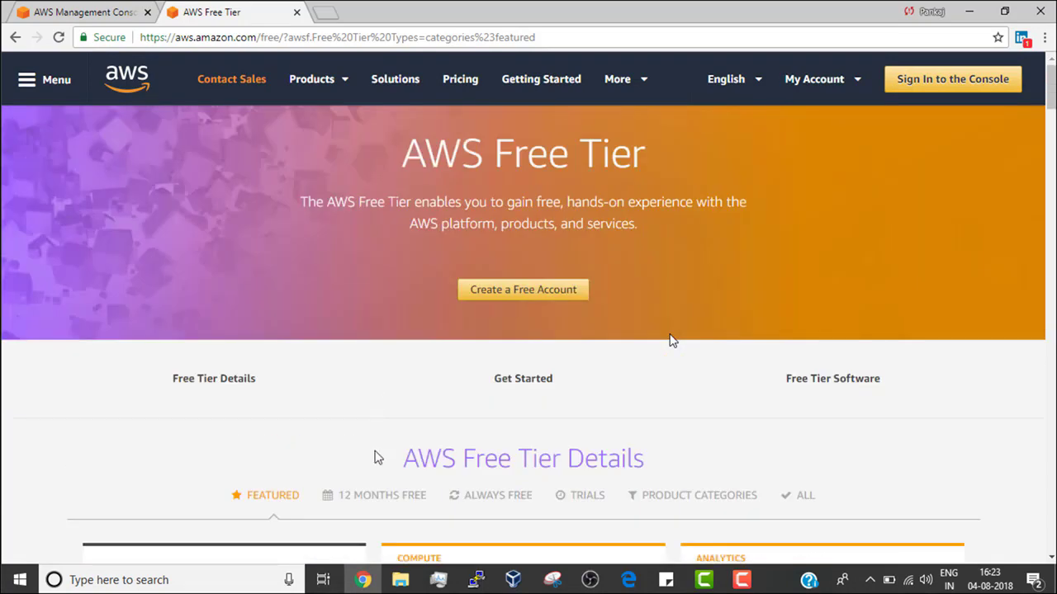
# - Return to the AWS Management Console, open the EC2 compute service and start launching a new instance
pyautogui.click(91, 12)
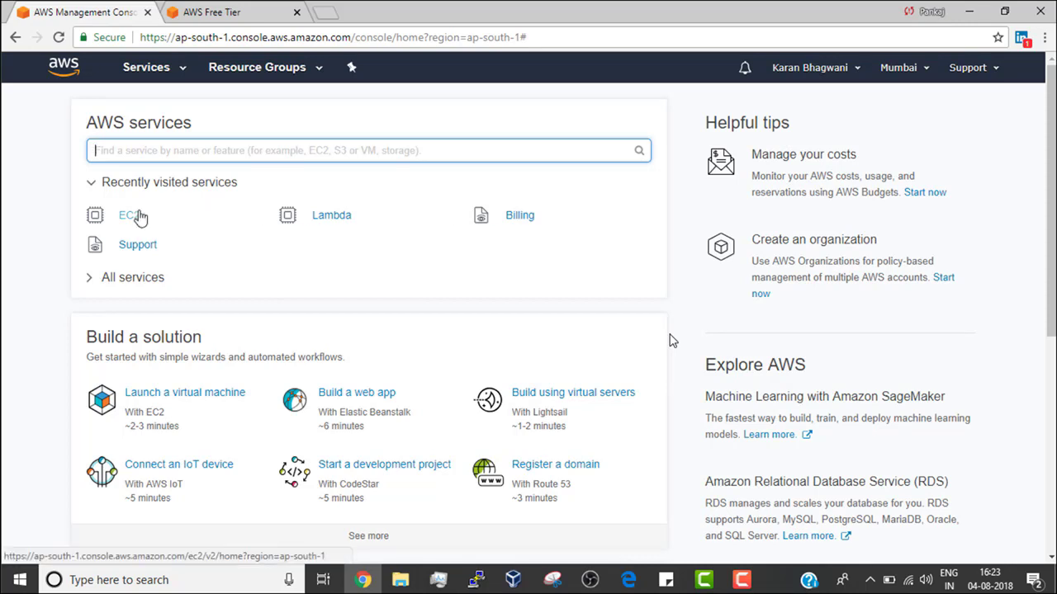
pyautogui.click(169, 69)
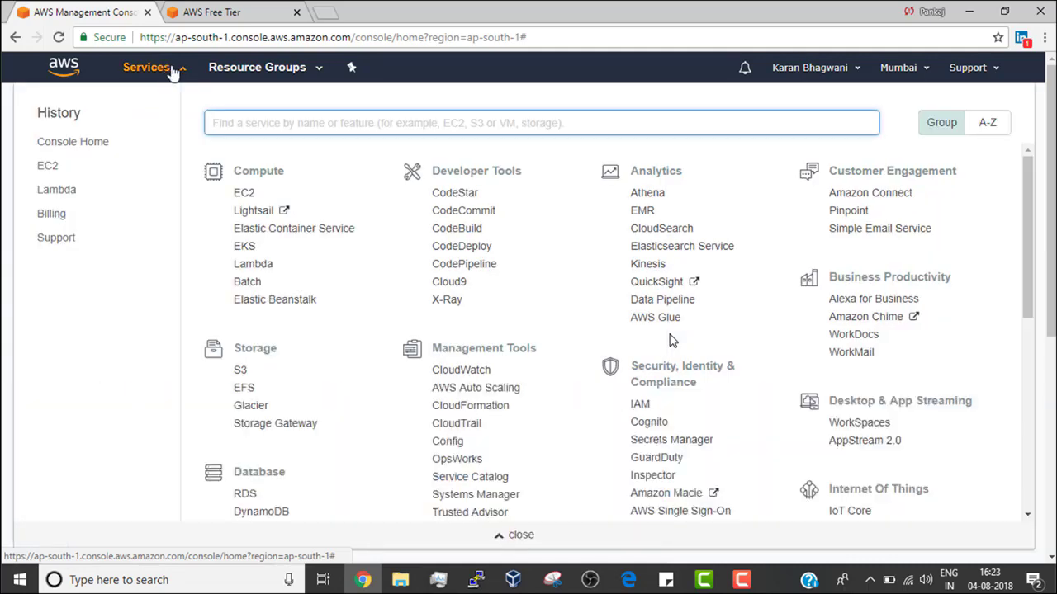
pyautogui.click(244, 194)
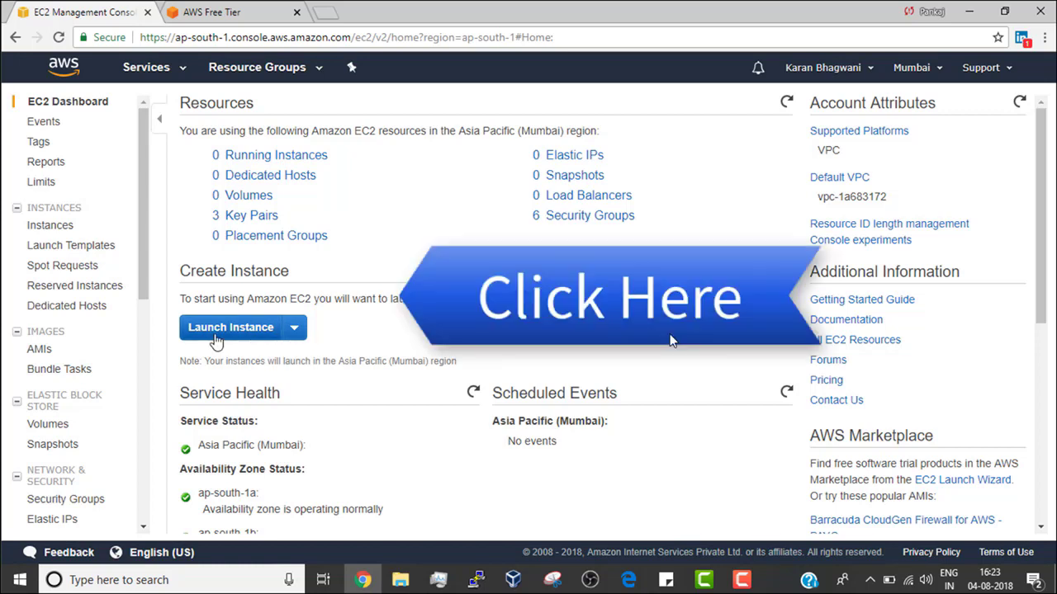
pyautogui.click(271, 329)
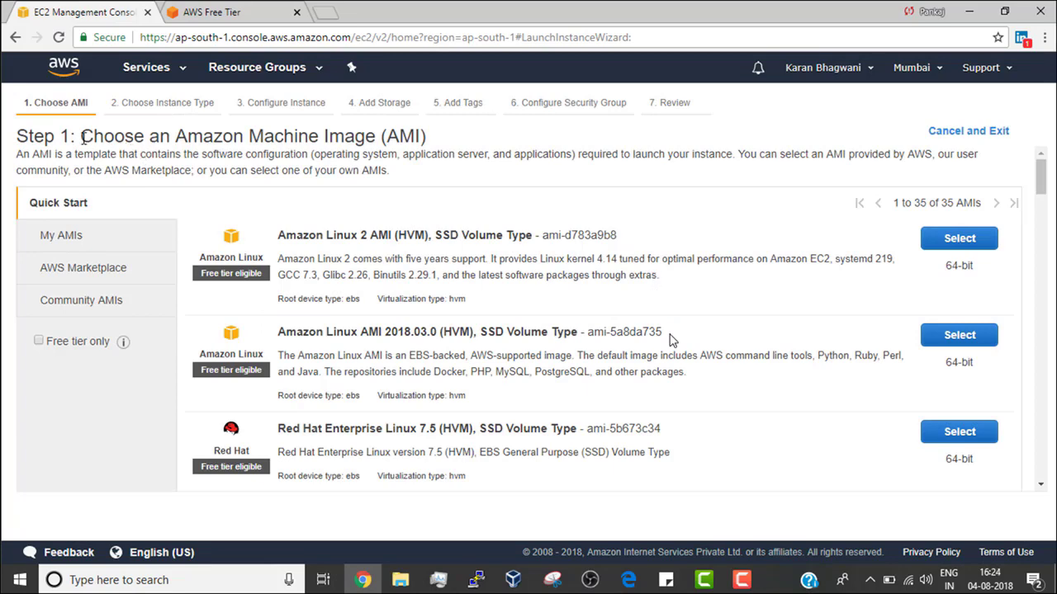
# - Look through the quick-start Amazon Machine Images, checking the Linux and Windows options and which are free tier eligible
pyautogui.scroll(-10, 623, 314)
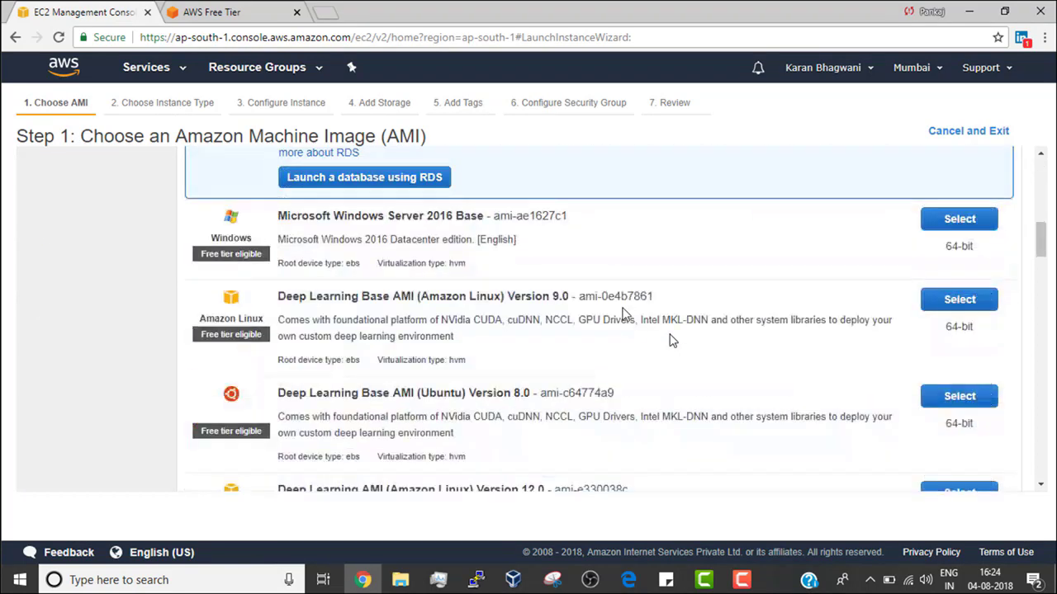
pyautogui.scroll(10, 623, 313)
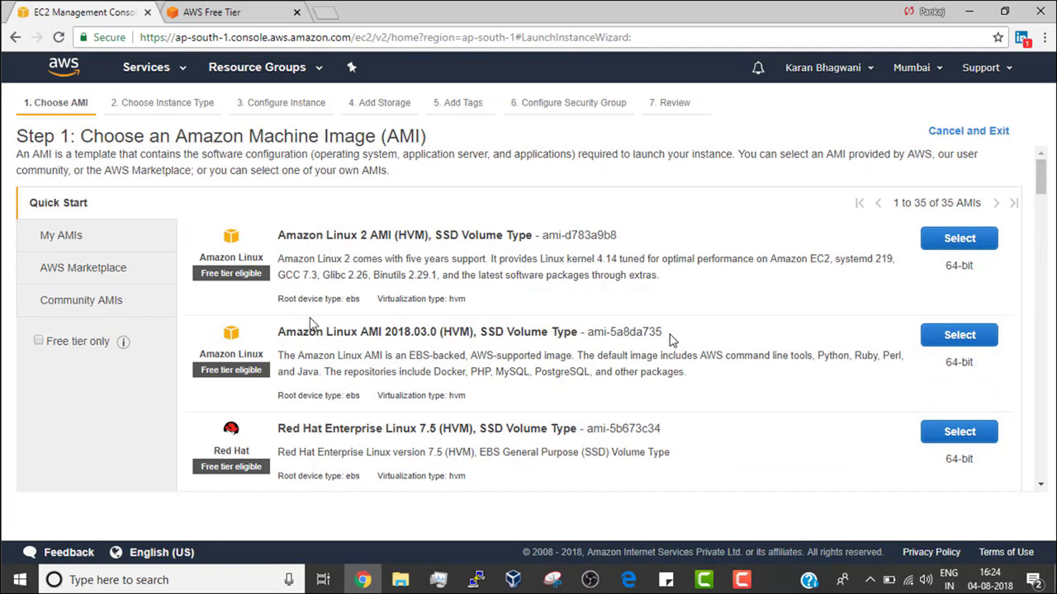
pyautogui.moveTo(175, 138); pyautogui.dragTo(385, 138)
pyautogui.click(384, 138)
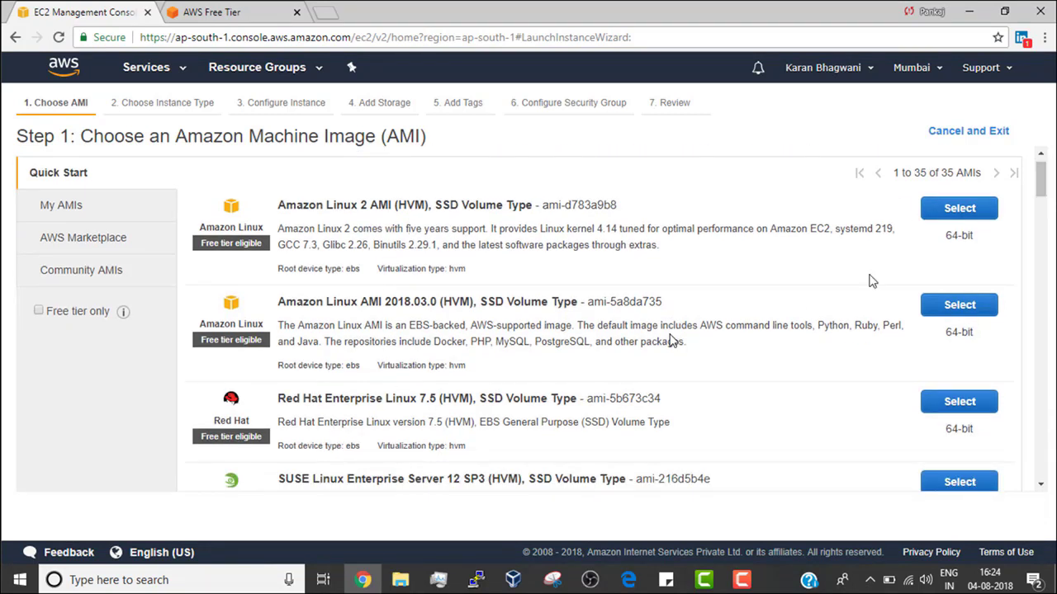
pyautogui.moveTo(1043, 196); pyautogui.dragTo(1047, 278)
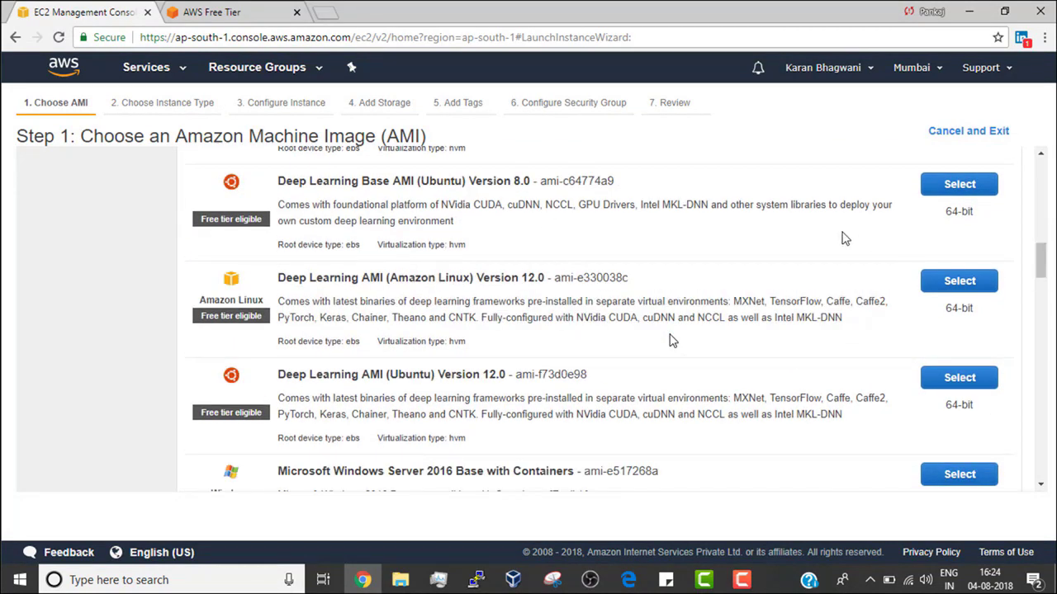
pyautogui.scroll(-7, 648, 326)
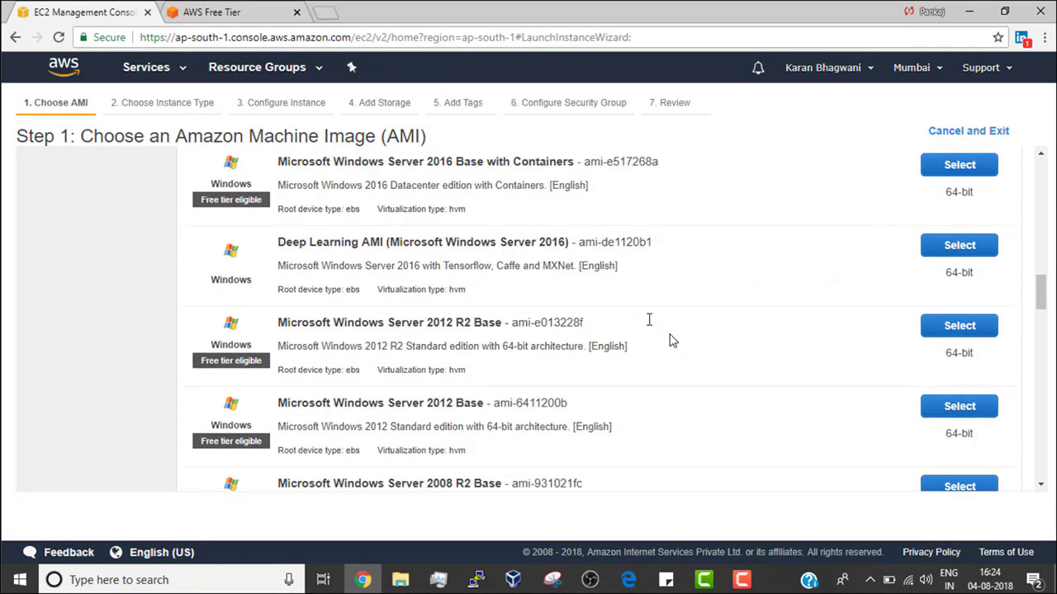
pyautogui.scroll(-5, 648, 326)
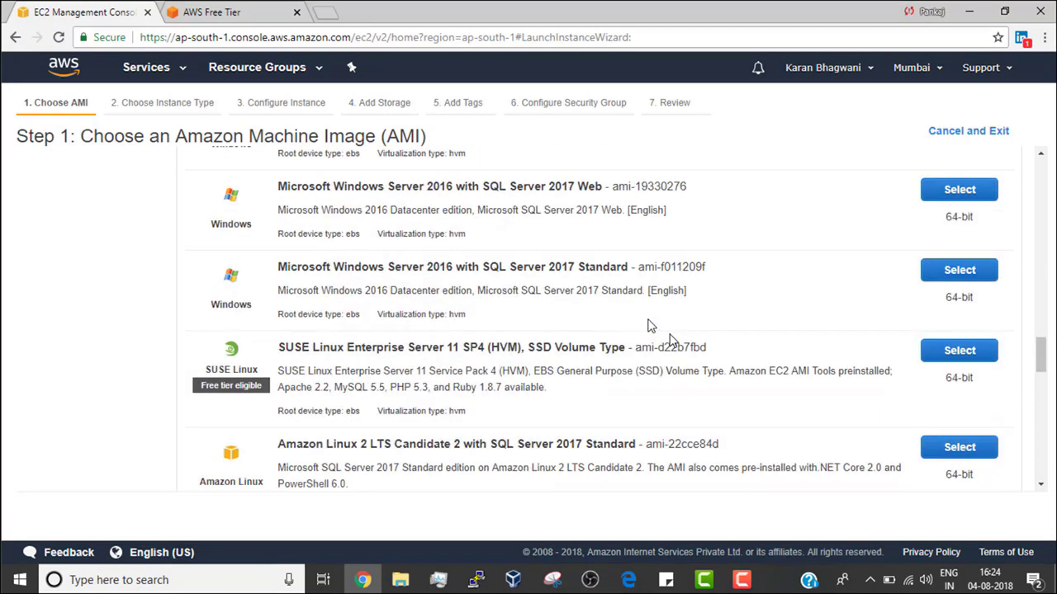
pyautogui.scroll(18, 648, 326)
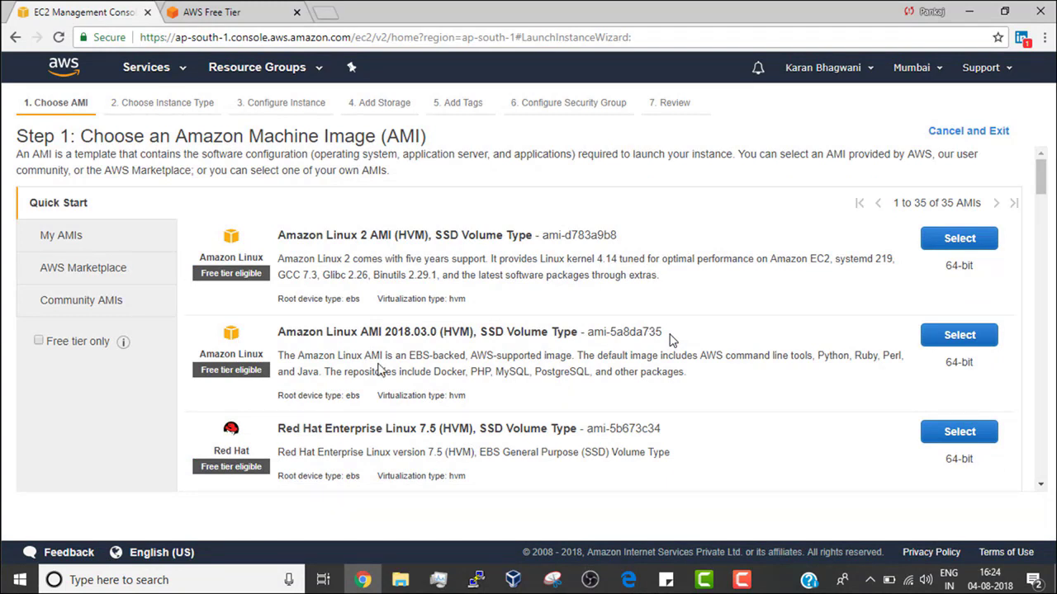
# - Select the Red Hat Enterprise Linux 7.5 (HVM), SSD Volume Type image for the instance
pyautogui.moveTo(278, 430); pyautogui.dragTo(437, 446)
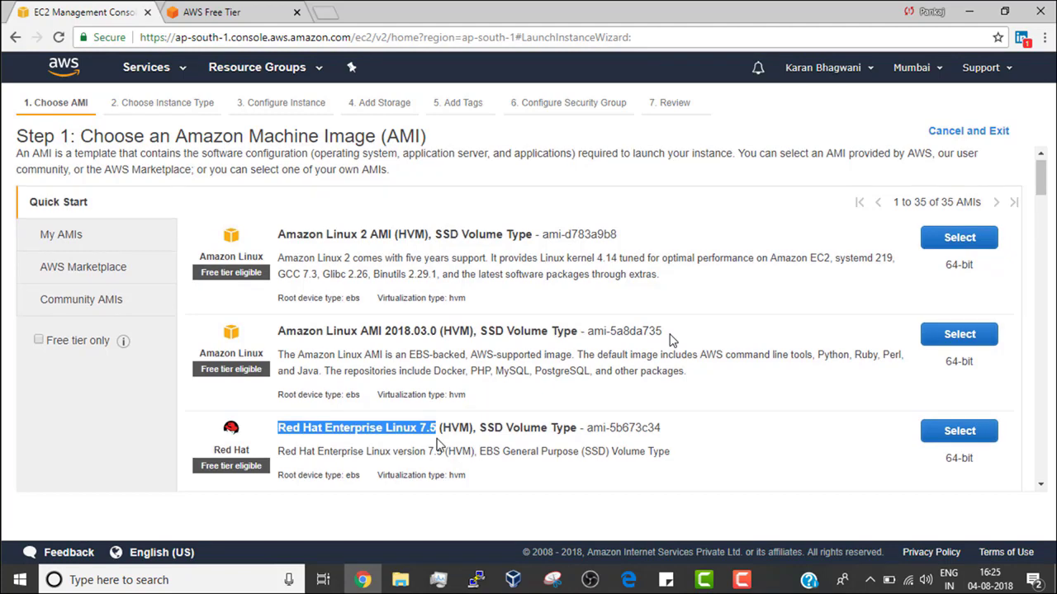
pyautogui.click(959, 430)
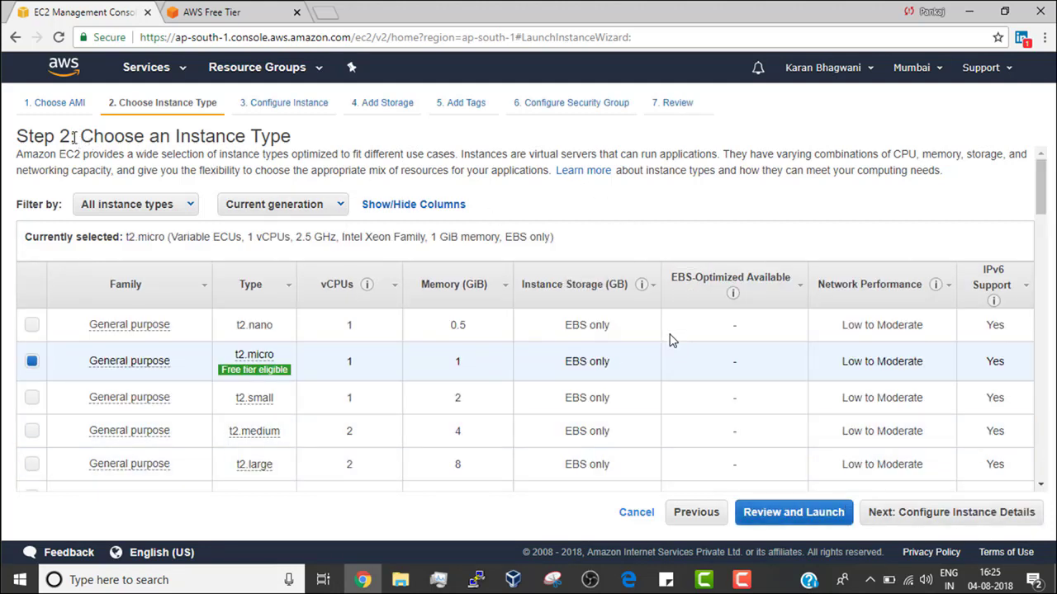
# - Review the available instance types, comparing the free tier eligible t2.micro with the larger general purpose types
pyautogui.moveTo(85, 137); pyautogui.dragTo(314, 145)
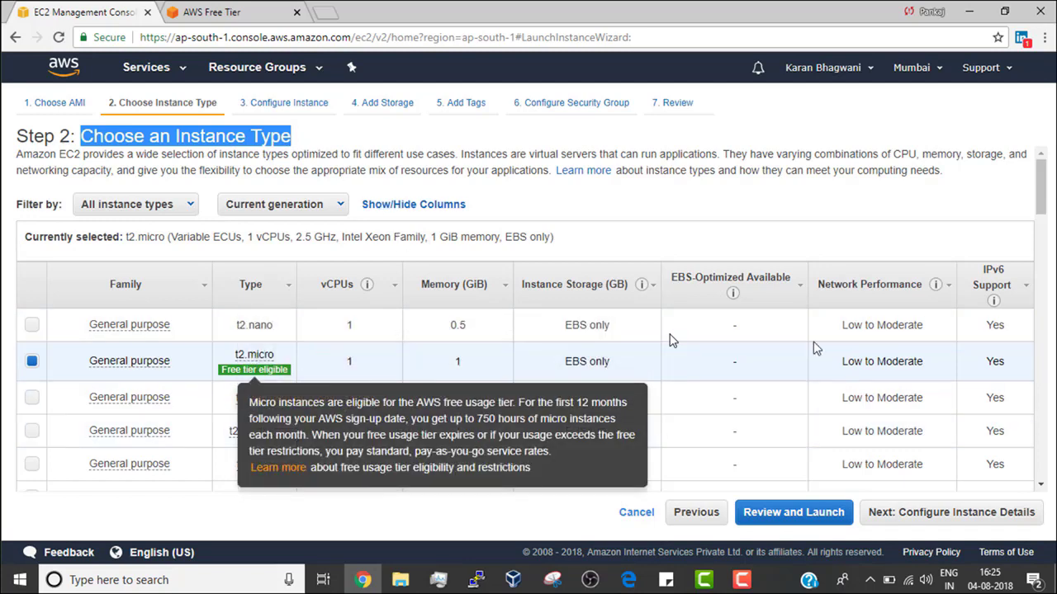
pyautogui.moveTo(1041, 170)
pyautogui.mouseDown()
pyautogui.moveTo(1041, 180)
pyautogui.moveTo(1041, 172)
pyautogui.mouseUp()
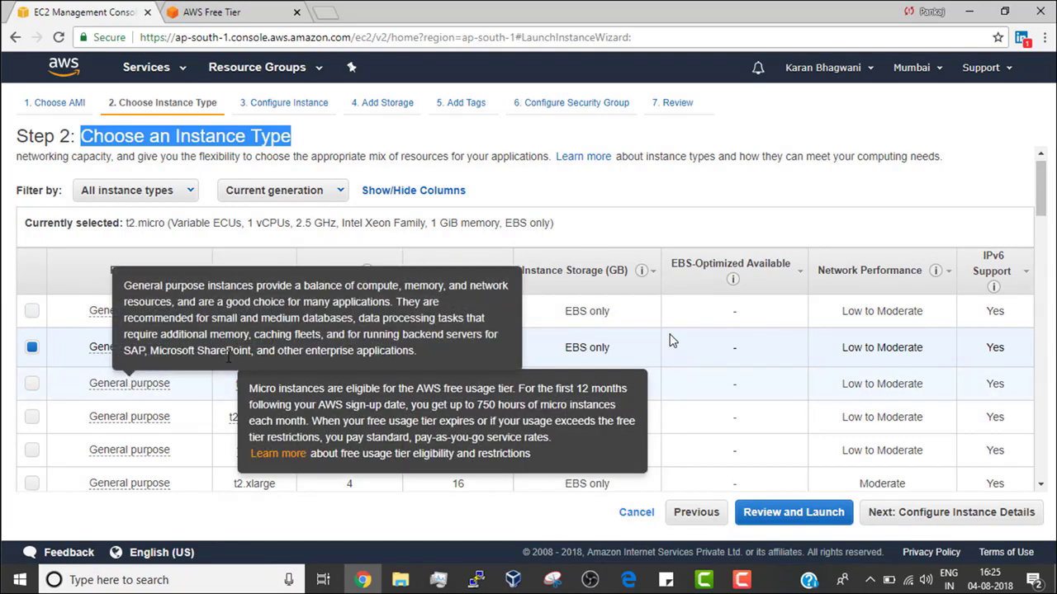
pyautogui.moveTo(272, 367)
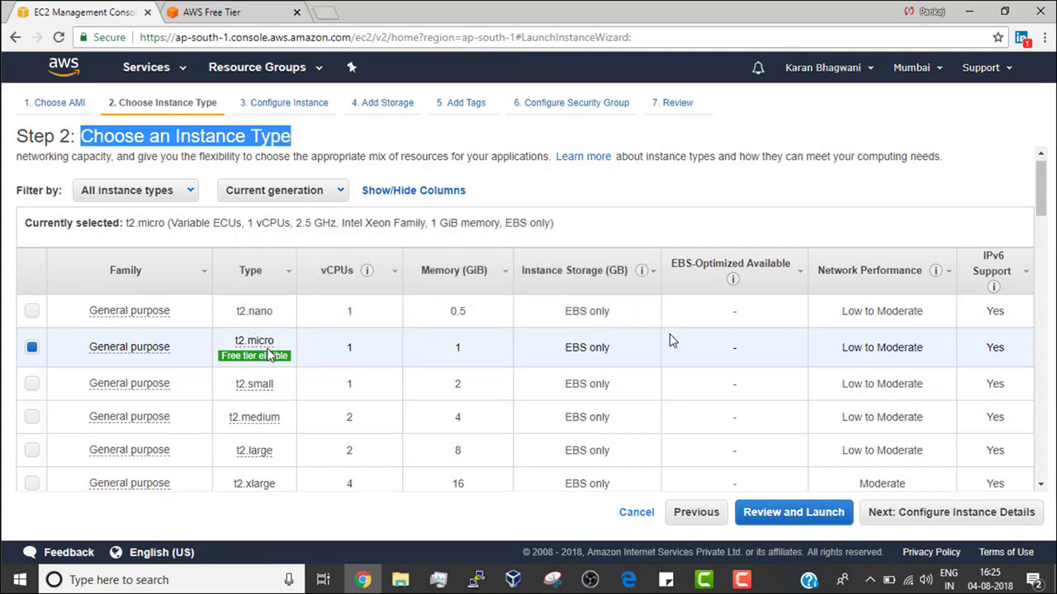
pyautogui.moveTo(315, 383)
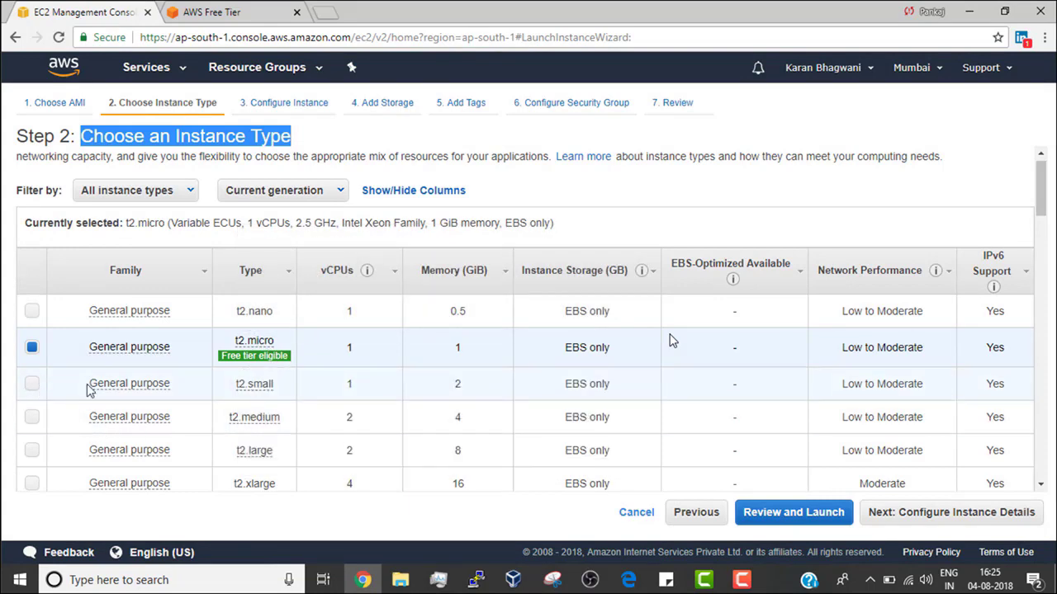
pyautogui.moveTo(1045, 206); pyautogui.dragTo(1047, 259)
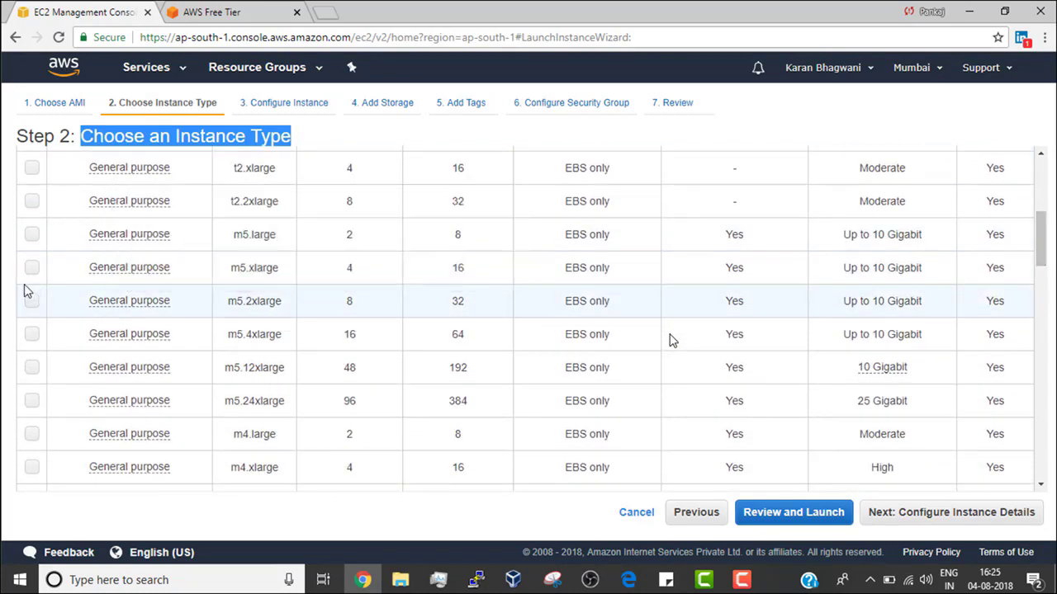
pyautogui.scroll(5, 429, 339)
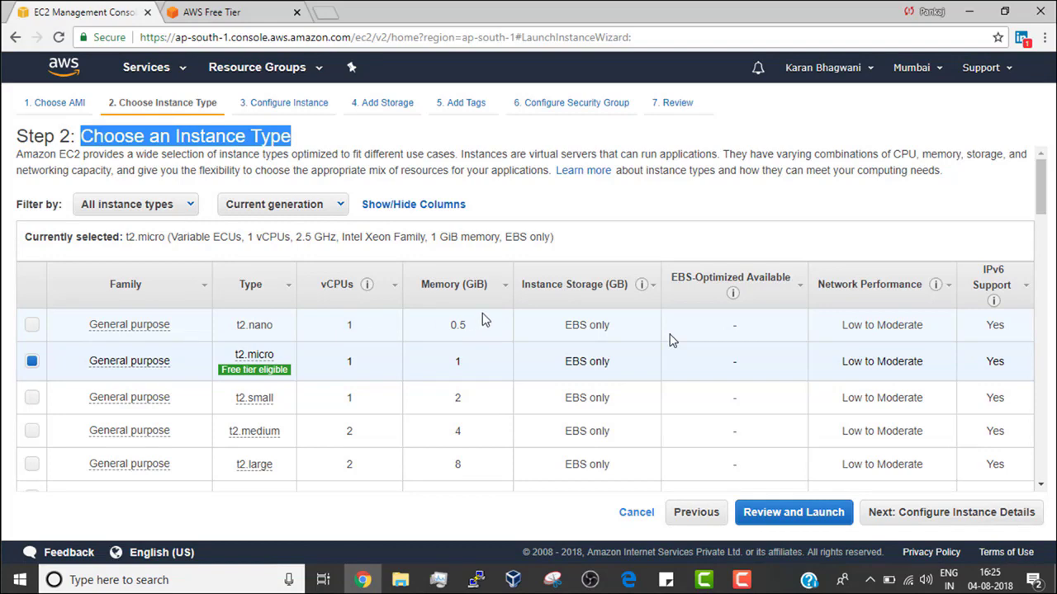
# - Look through the full list of instance types, examining the vCPUs and memory of the memory optimized x1.32xlarge
pyautogui.scroll(-15, 483, 314)
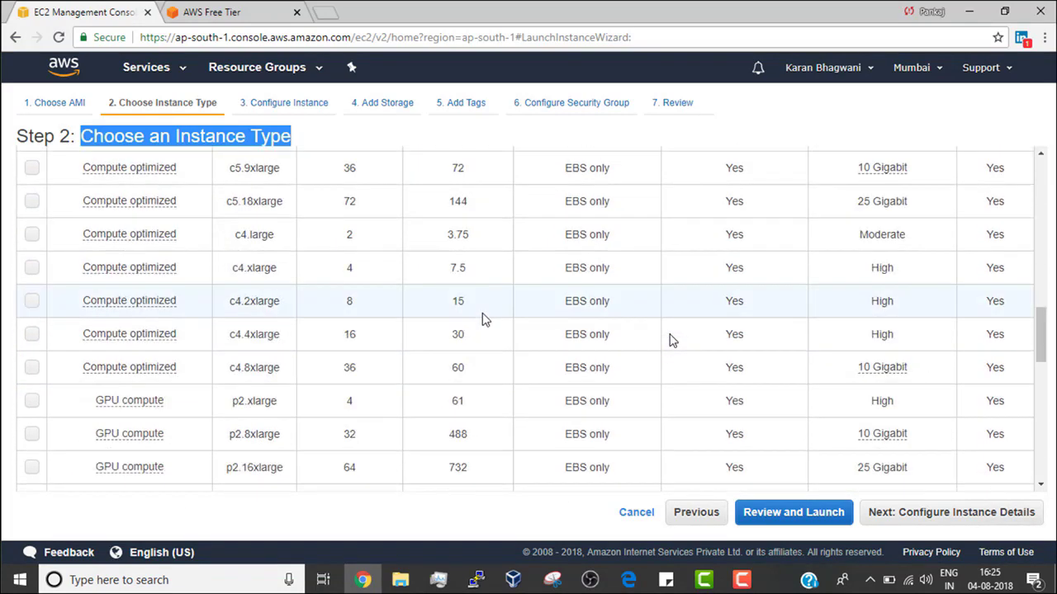
pyautogui.scroll(-1, 484, 320)
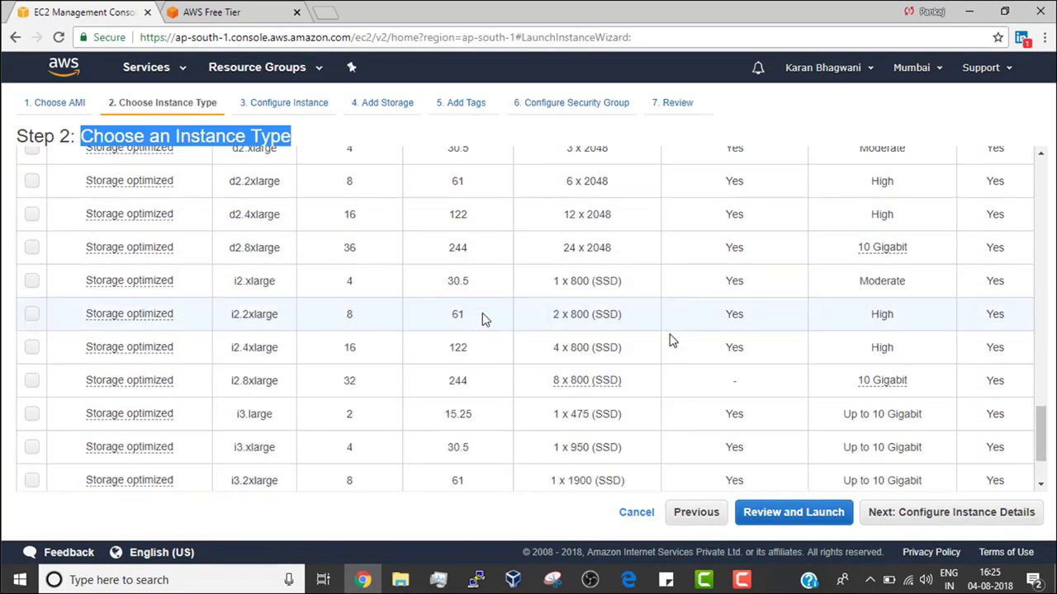
pyautogui.scroll(-2, 486, 320)
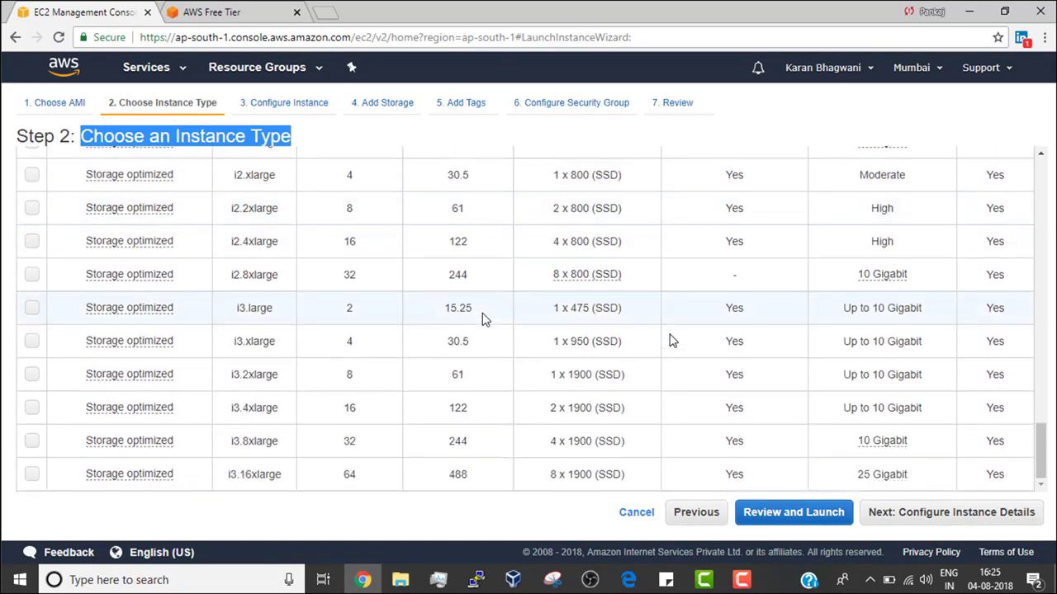
pyautogui.scroll(10, 484, 335)
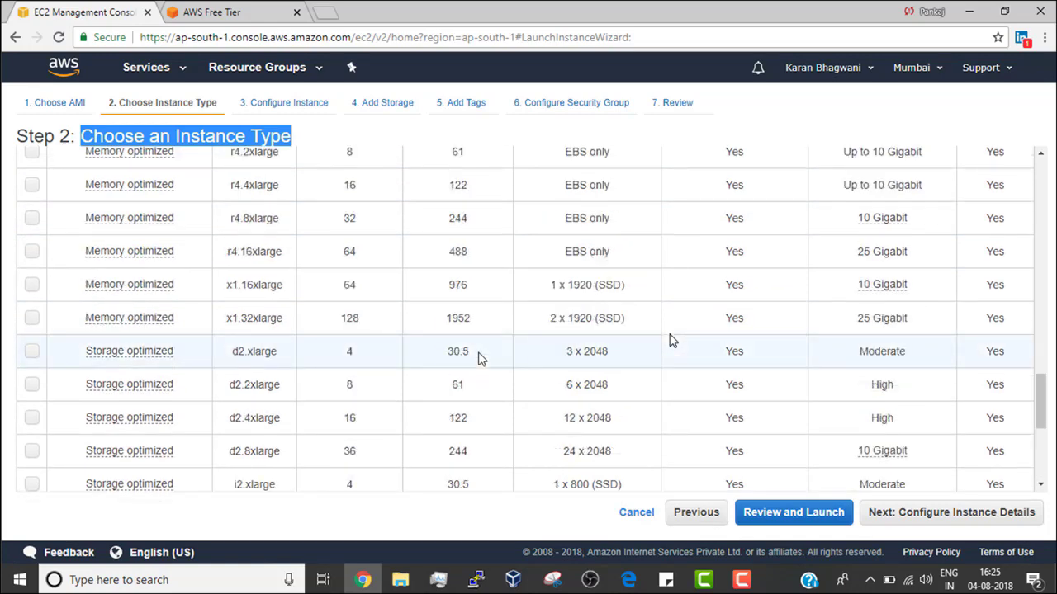
pyautogui.scroll(4, 481, 360)
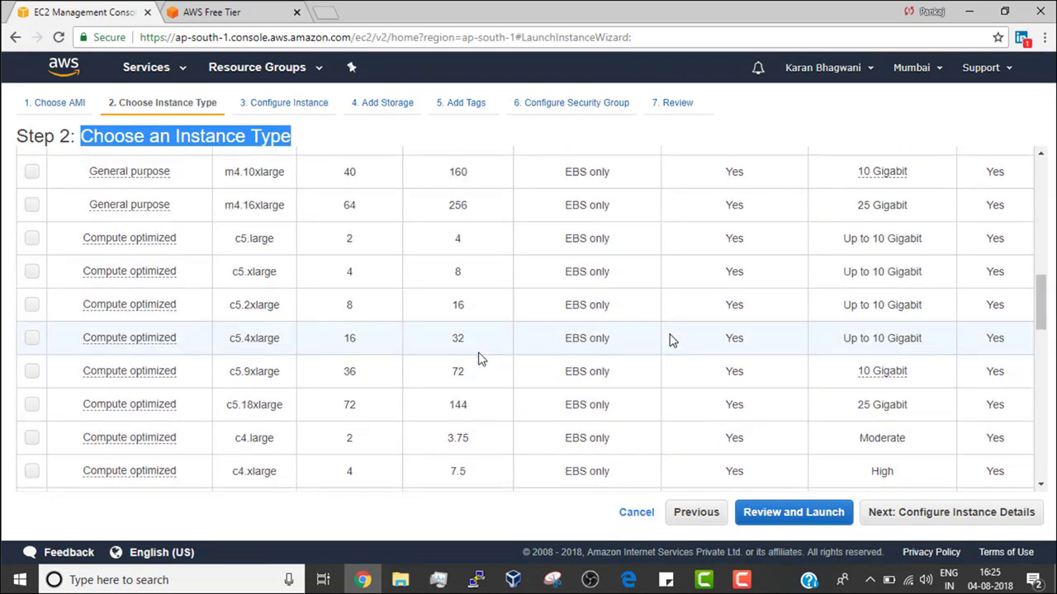
pyautogui.scroll(4, 481, 359)
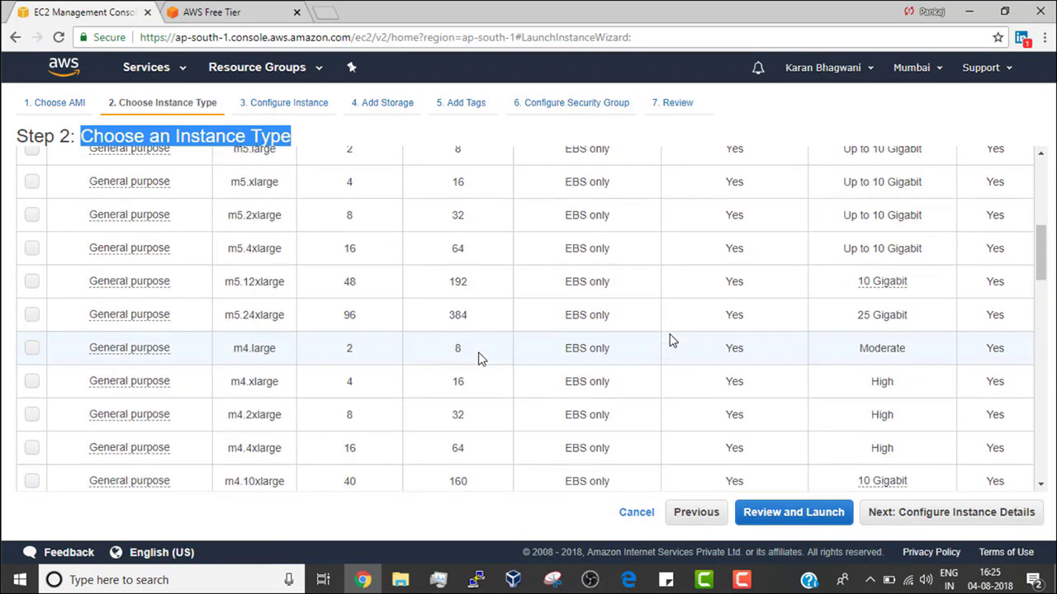
pyautogui.scroll(-4, 517, 375)
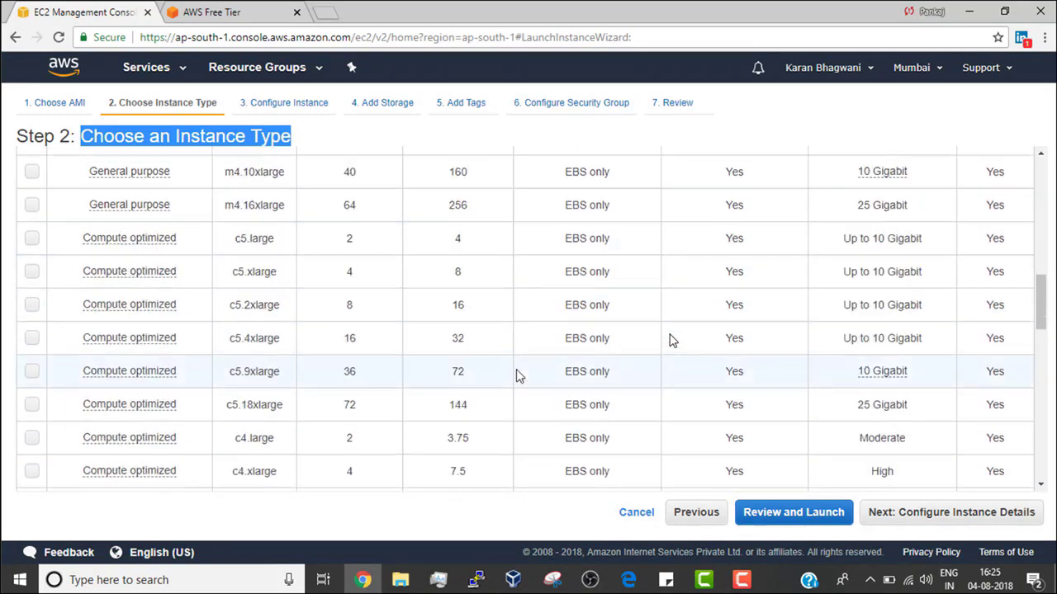
pyautogui.scroll(-4, 517, 375)
pyautogui.scroll(-4, 516, 375)
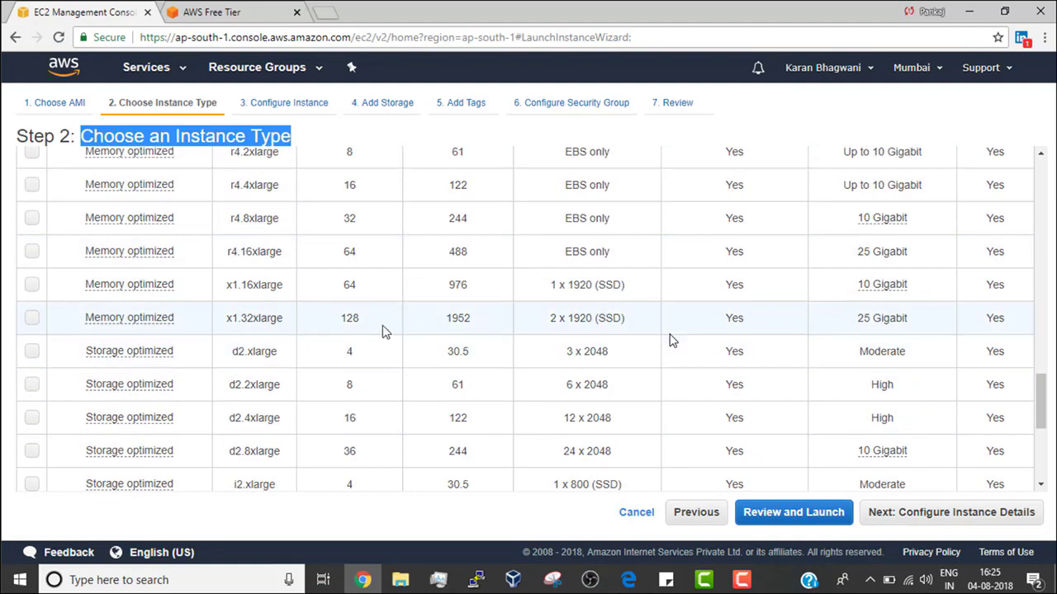
pyautogui.moveTo(471, 321); pyautogui.dragTo(450, 320)
pyautogui.moveTo(361, 320); pyautogui.dragTo(342, 323)
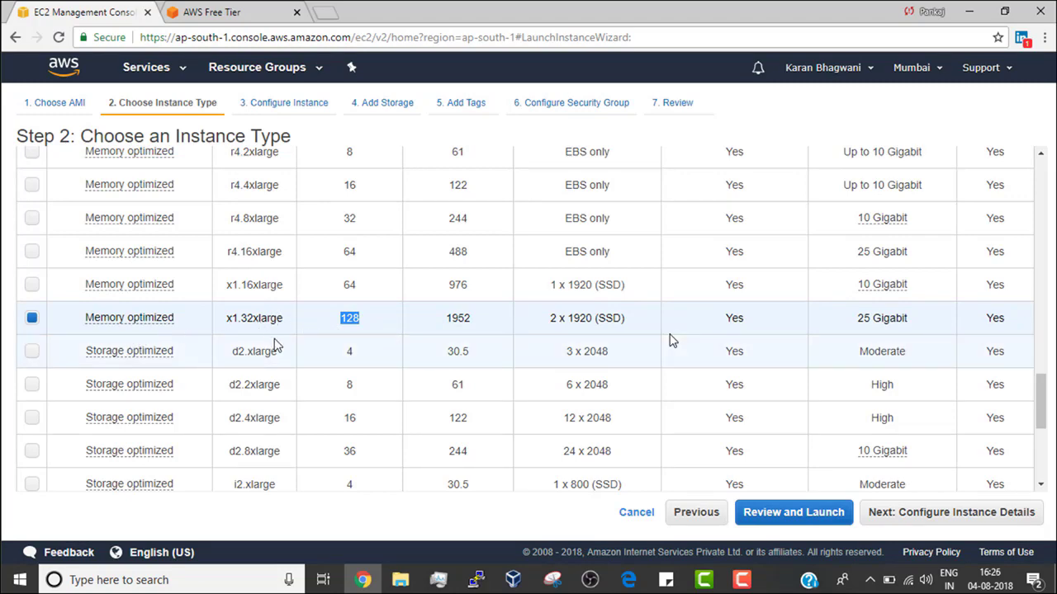
# - Select the free tier eligible t2.micro instance type and continue to the instance details
pyautogui.scroll(15, 278, 347)
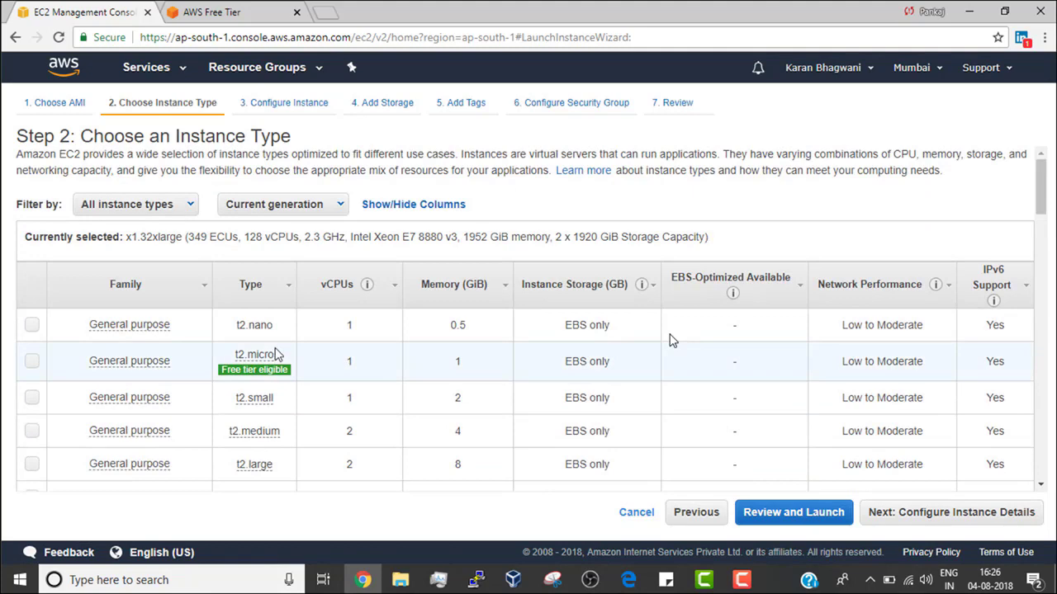
pyautogui.click(32, 363)
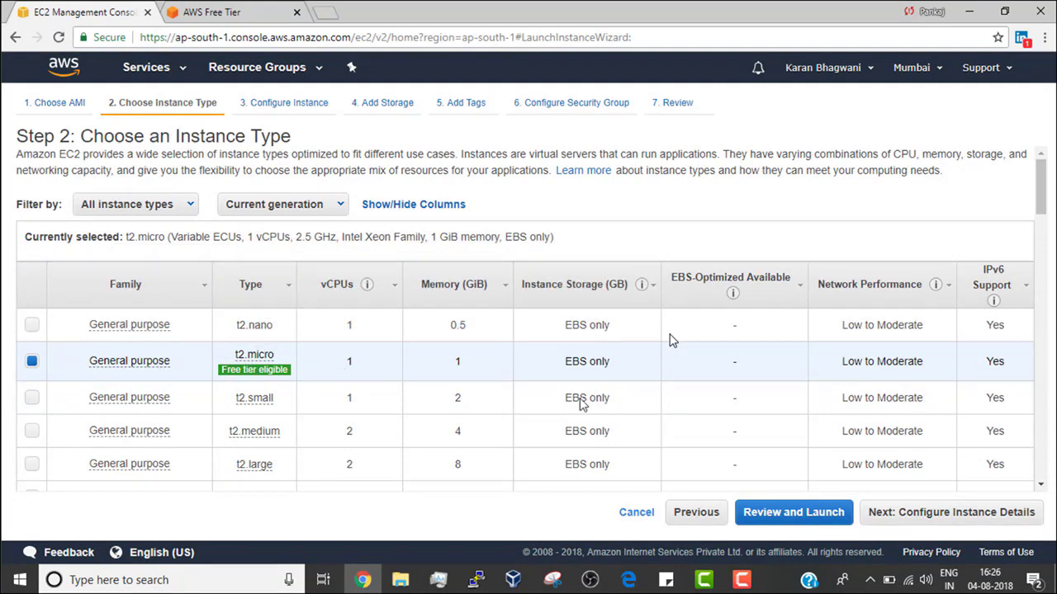
pyautogui.click(984, 520)
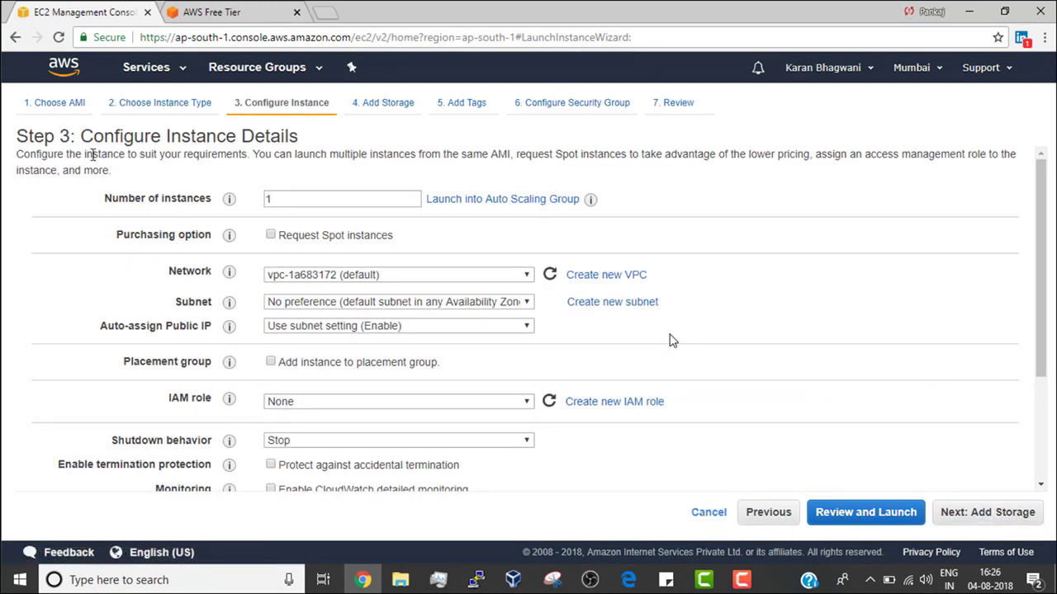
# - Set the number of instances to 1 in the instance details
pyautogui.moveTo(84, 132); pyautogui.dragTo(323, 139)
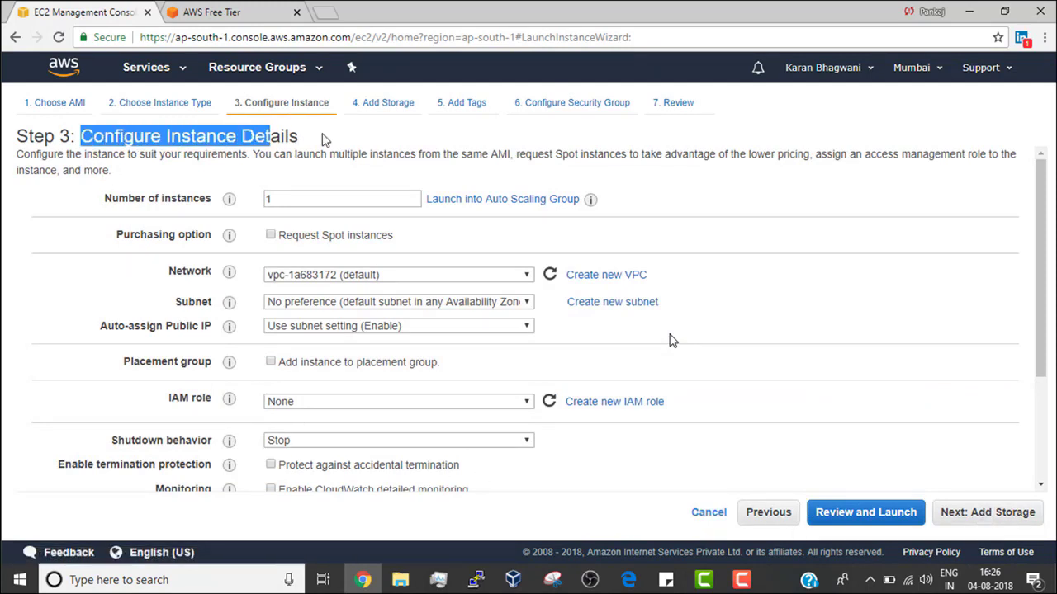
pyautogui.click(359, 139)
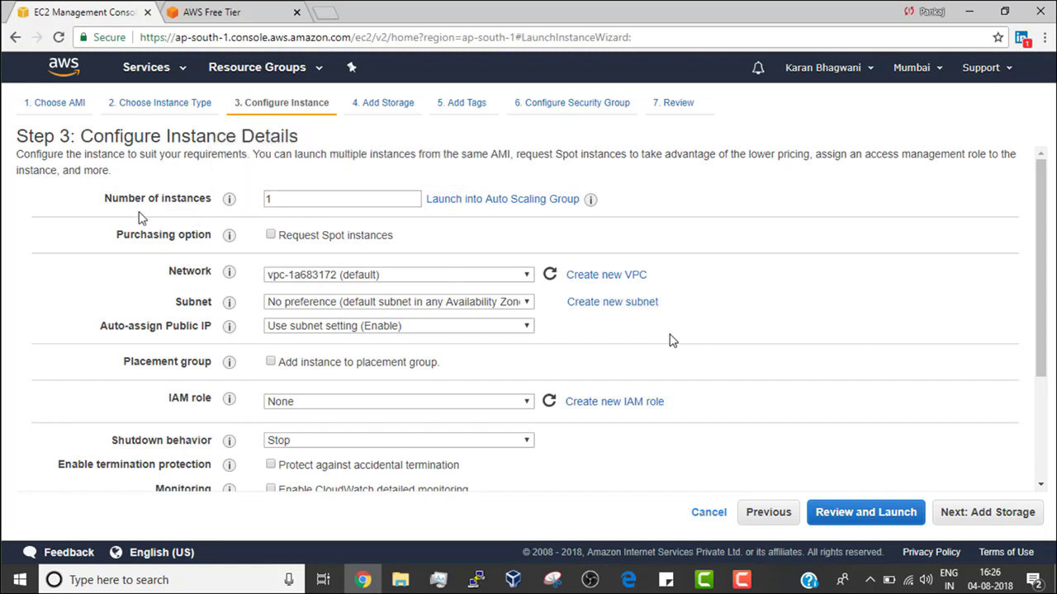
pyautogui.tripleClick(113, 217)
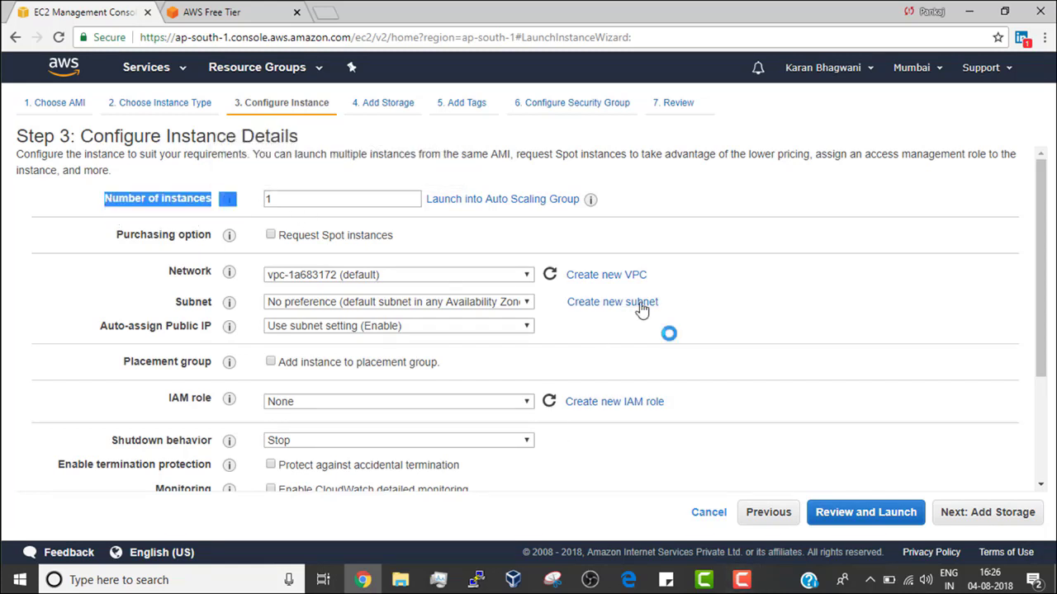
pyautogui.click(681, 198)
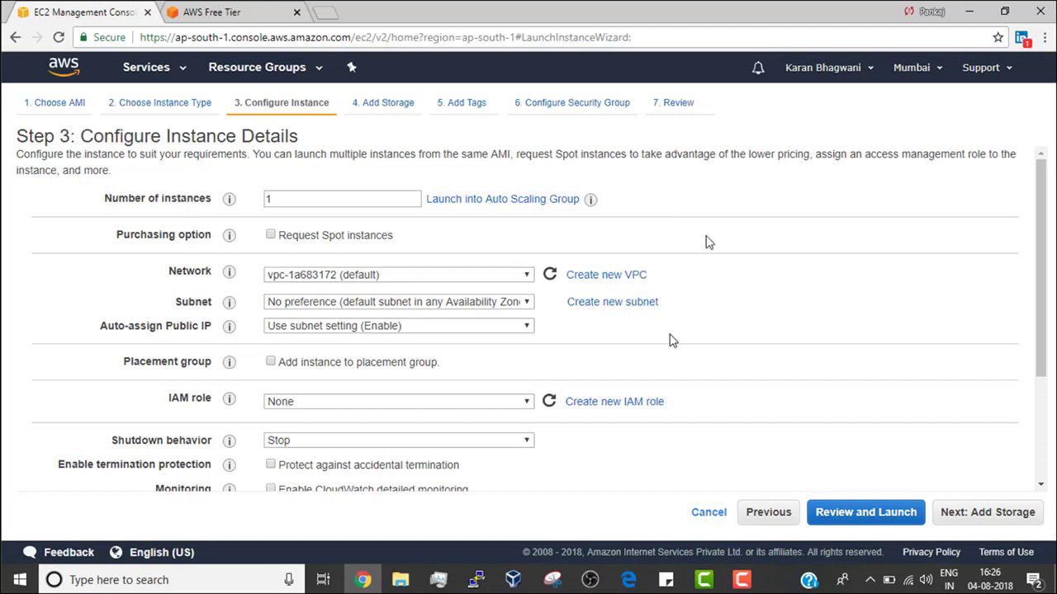
pyautogui.doubleClick(318, 195)
pyautogui.press('BackSpace')
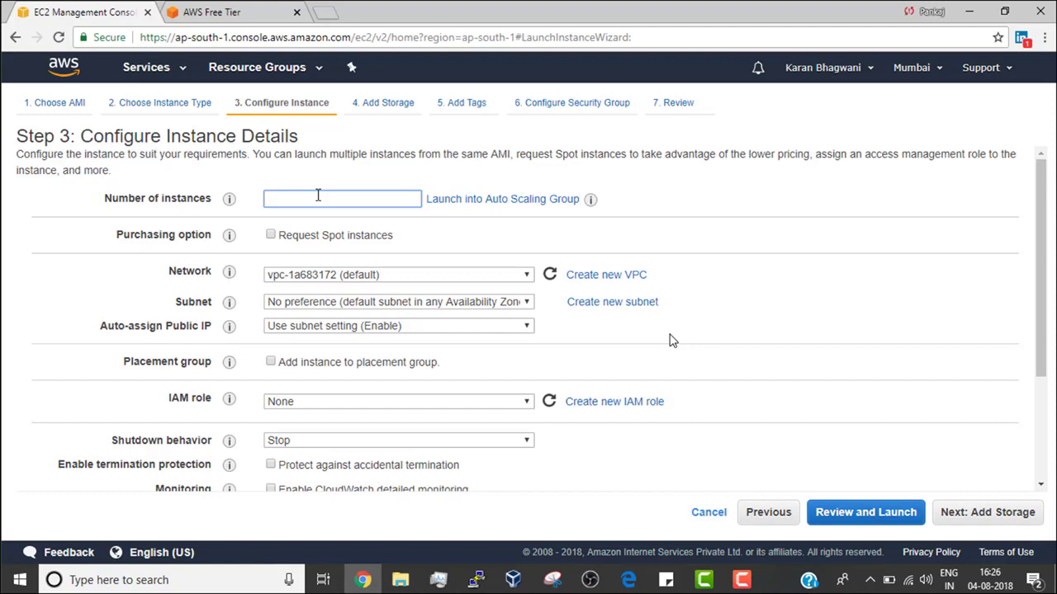
pyautogui.write('1')
# - Keep Auto-assign Public IP at Use subnet setting (Enable) and continue to the storage settings
pyautogui.moveTo(91, 333); pyautogui.dragTo(212, 338)
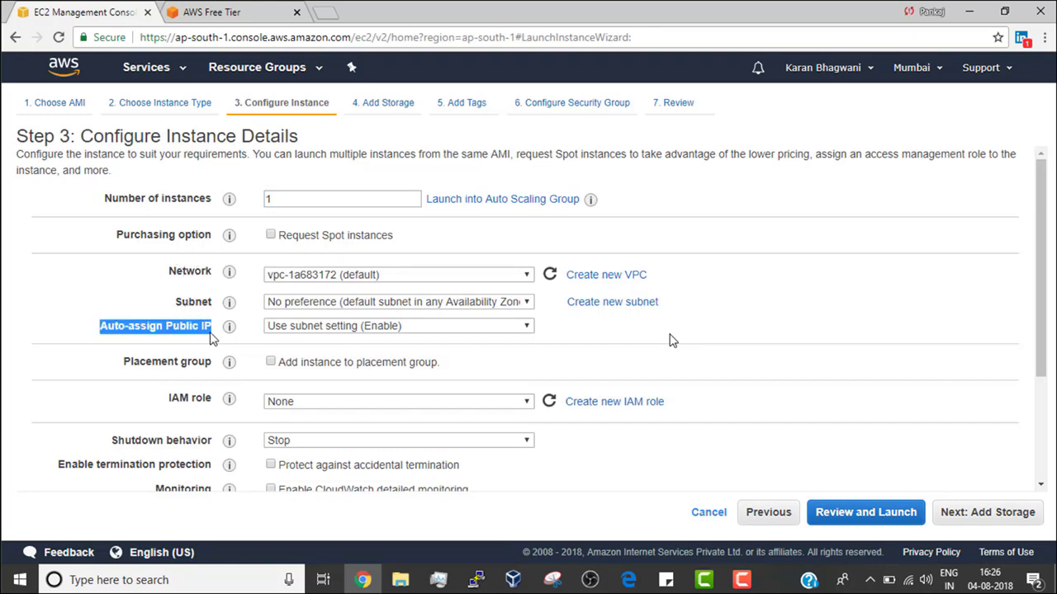
pyautogui.click(363, 326)
pyautogui.click(363, 325)
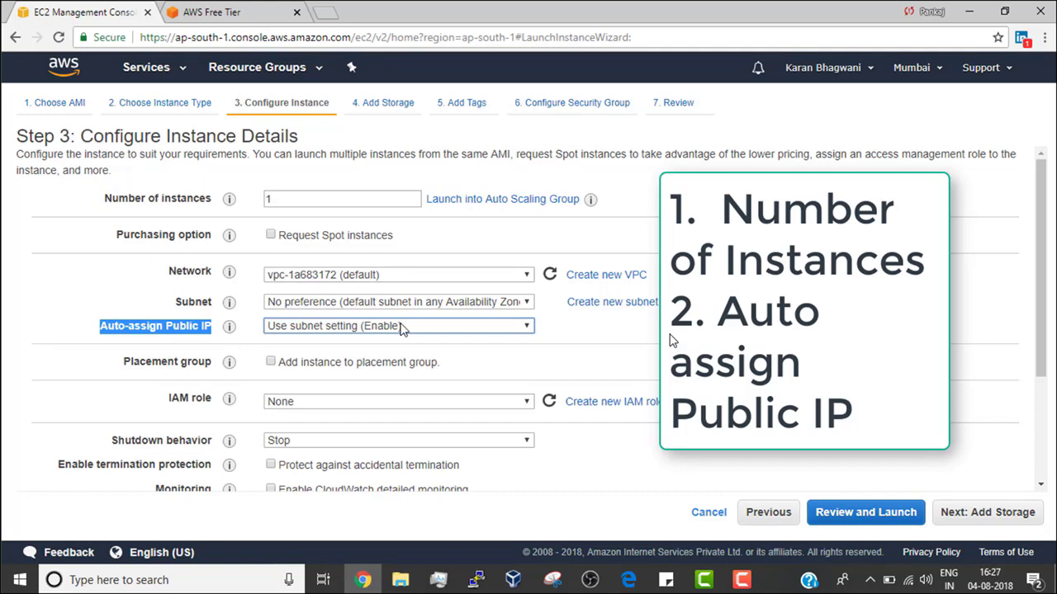
pyautogui.click(403, 329)
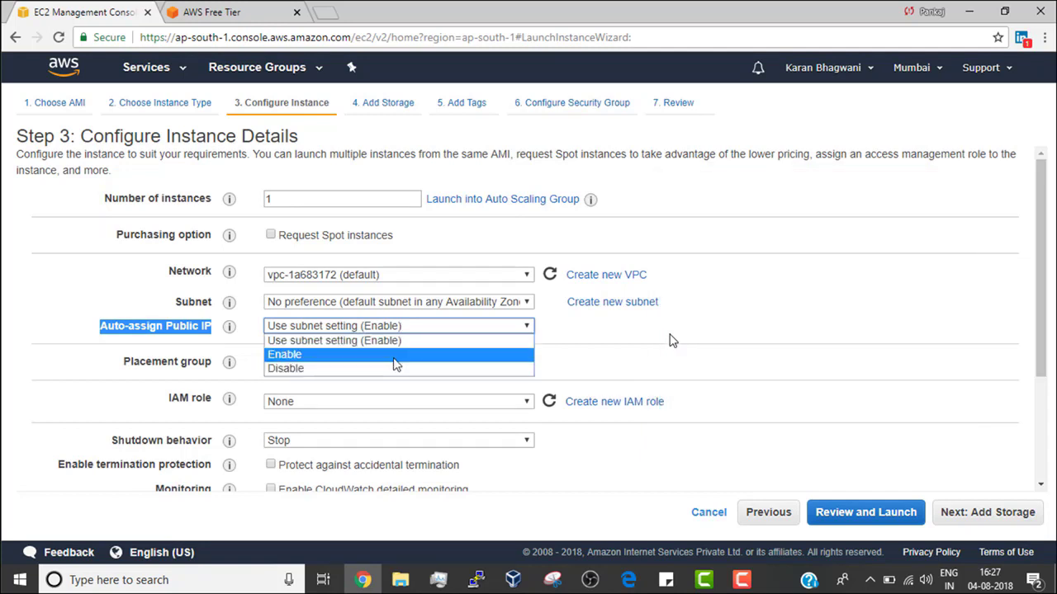
pyautogui.click(401, 346)
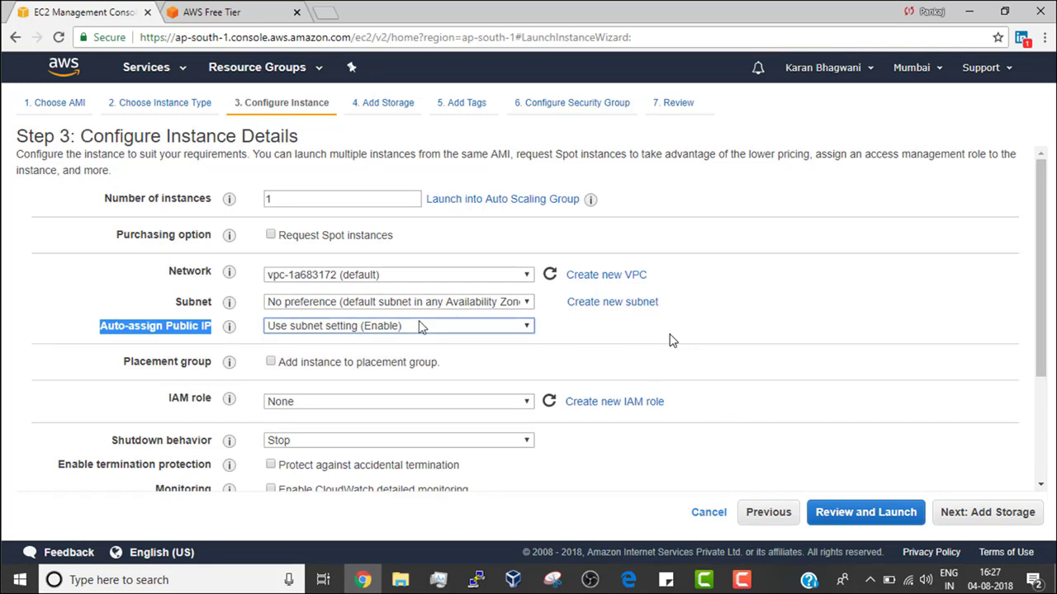
pyautogui.click(982, 513)
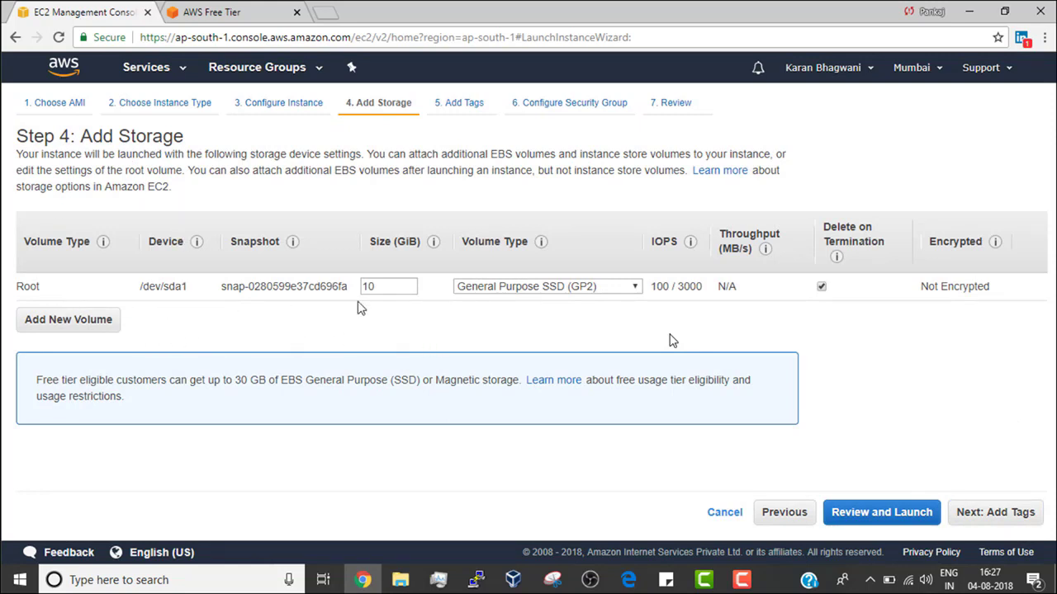
# - Try adding a second EBS volume with a size of 52 GiB, and remove it again
pyautogui.doubleClick(392, 287)
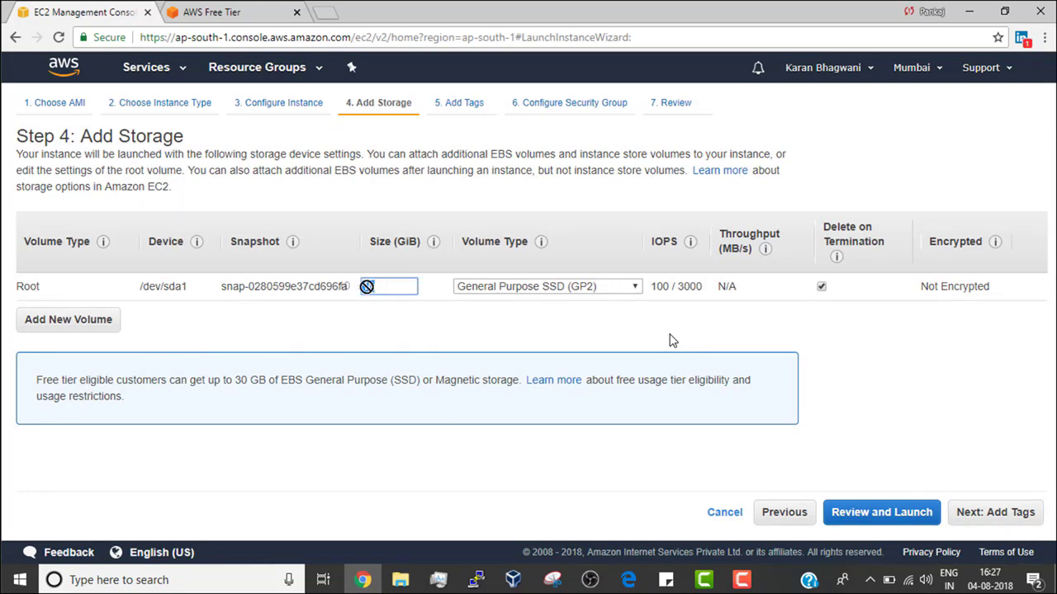
pyautogui.click(432, 346)
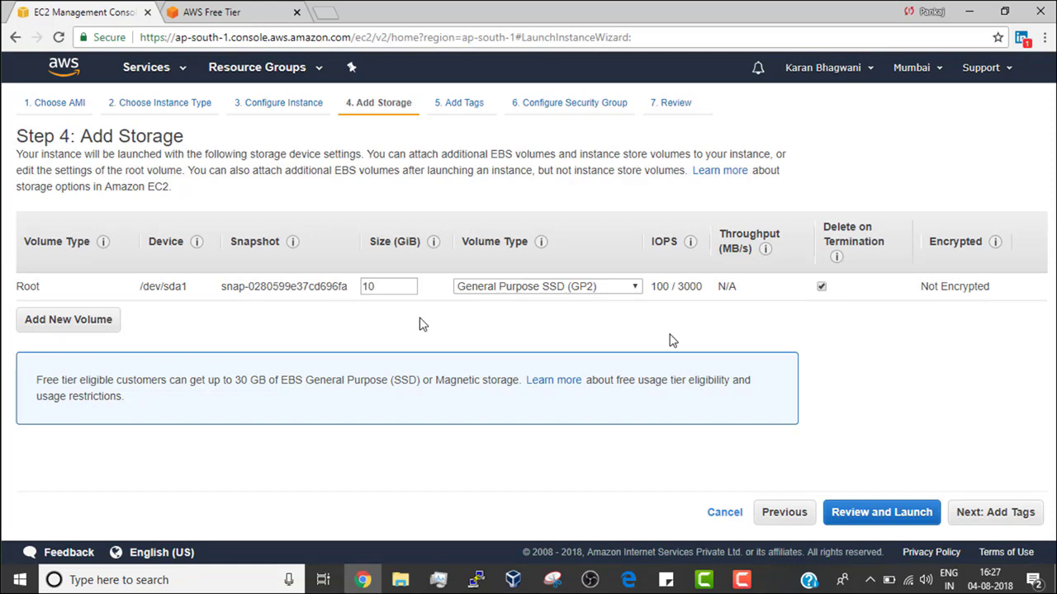
pyautogui.click(58, 320)
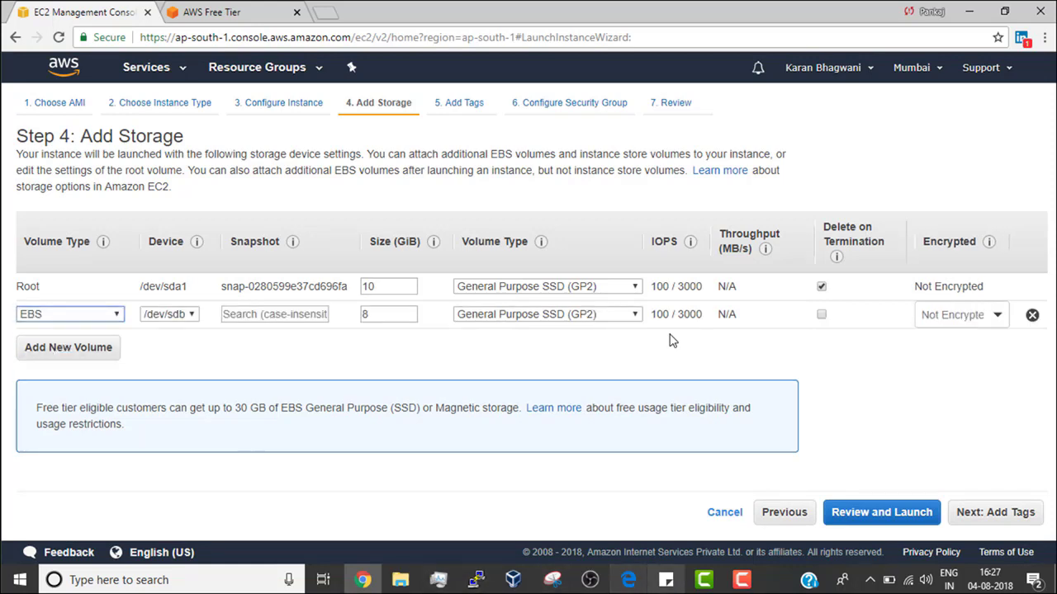
pyautogui.doubleClick(394, 315)
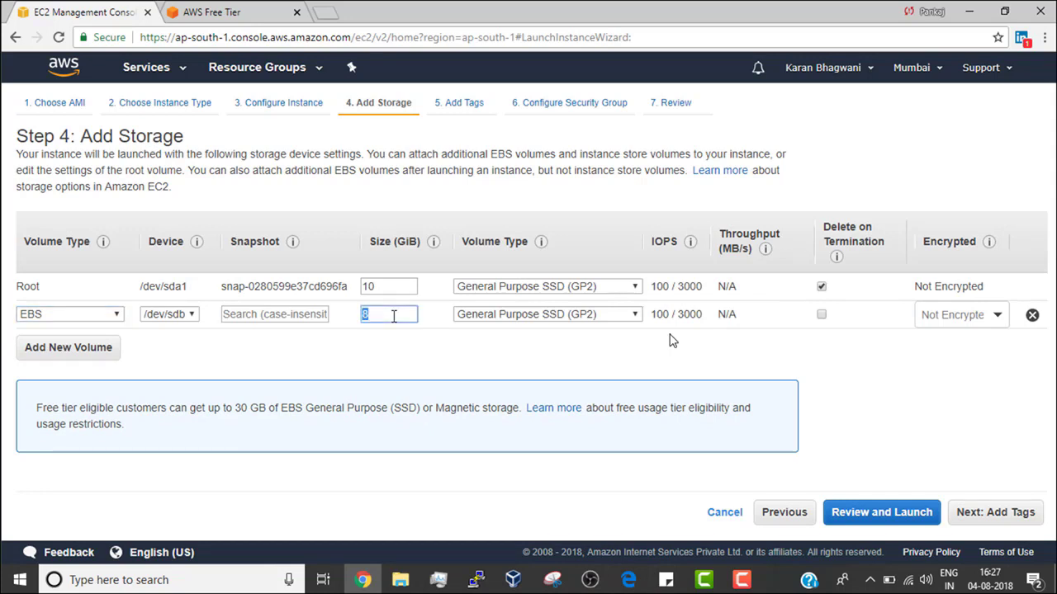
pyautogui.press('BackSpace')
pyautogui.write('52')
pyautogui.click(1032, 317)
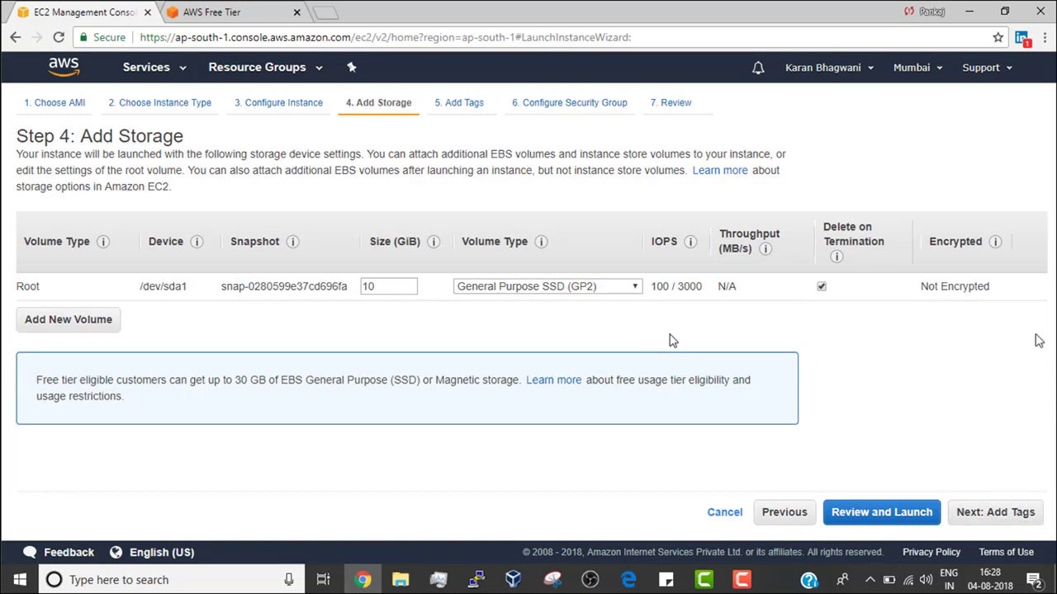
# - Continue to the tags and add one with the key vm1 and the value for_practise
pyautogui.click(1000, 514)
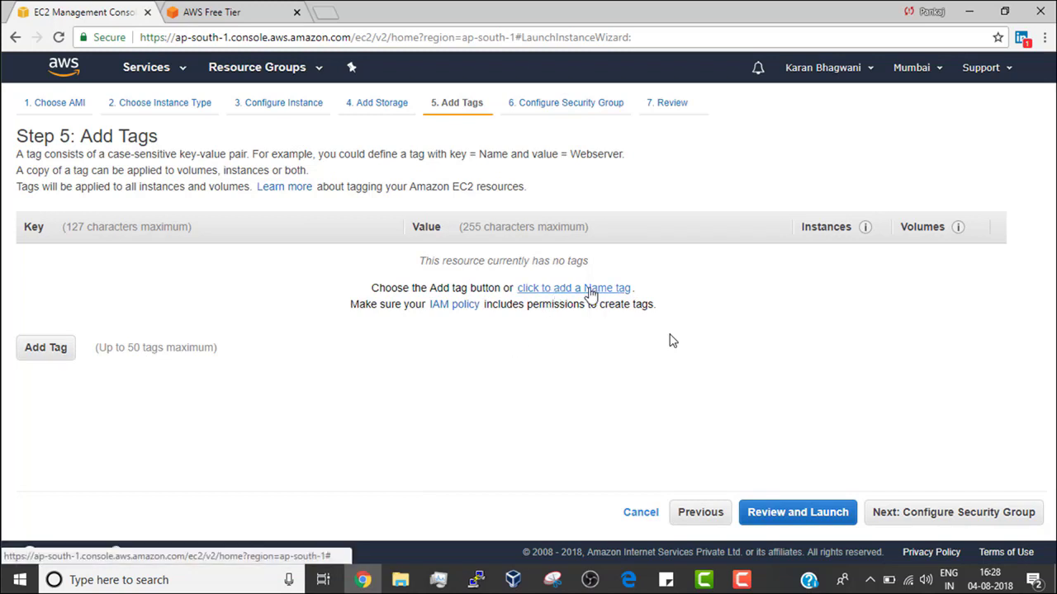
pyautogui.click(47, 349)
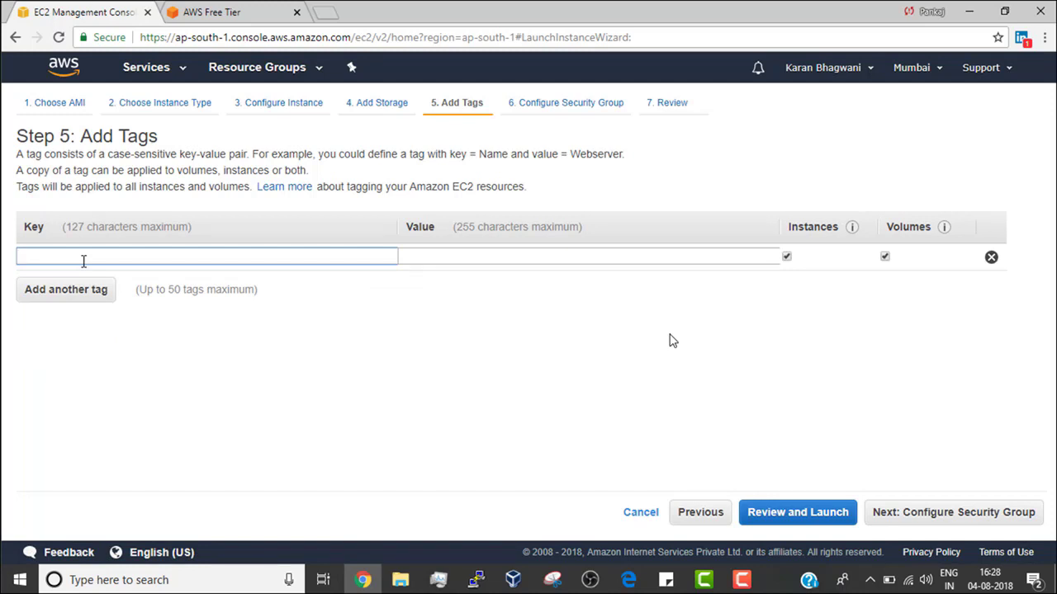
pyautogui.write('vm')
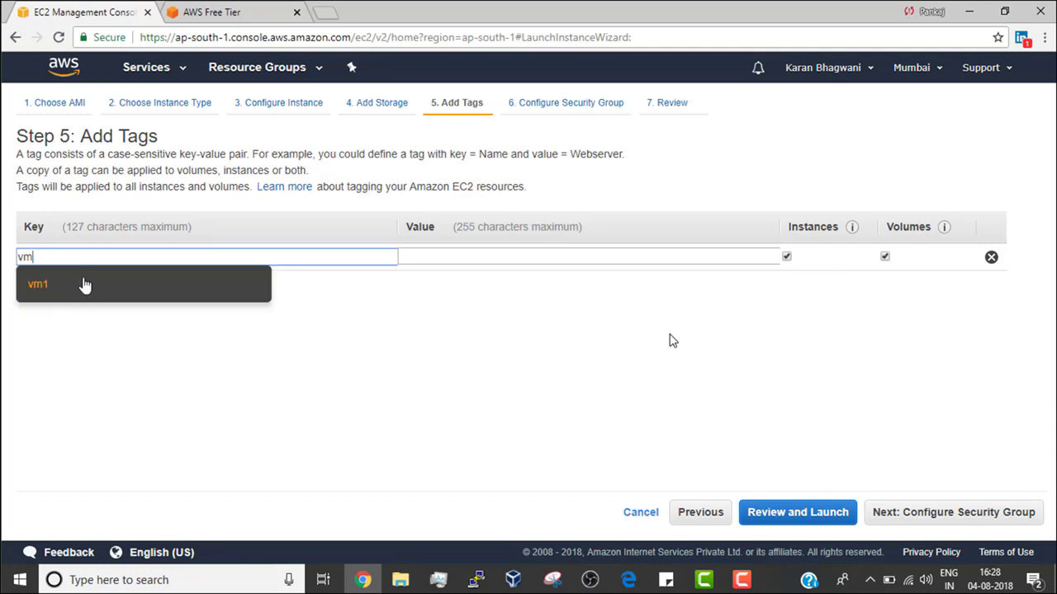
pyautogui.click(83, 284)
pyautogui.press('Tab')
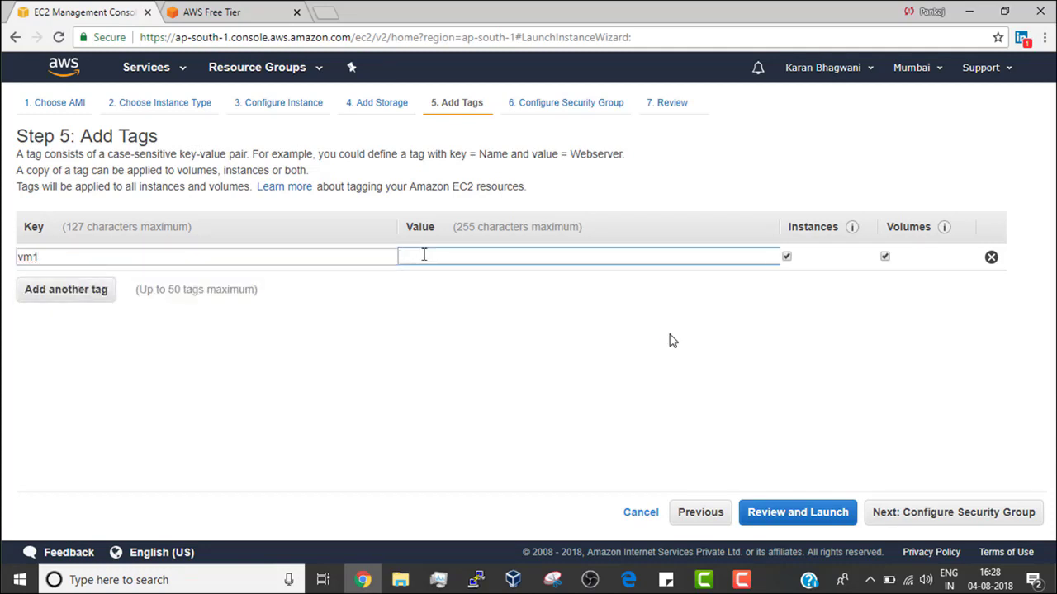
pyautogui.write('for_')
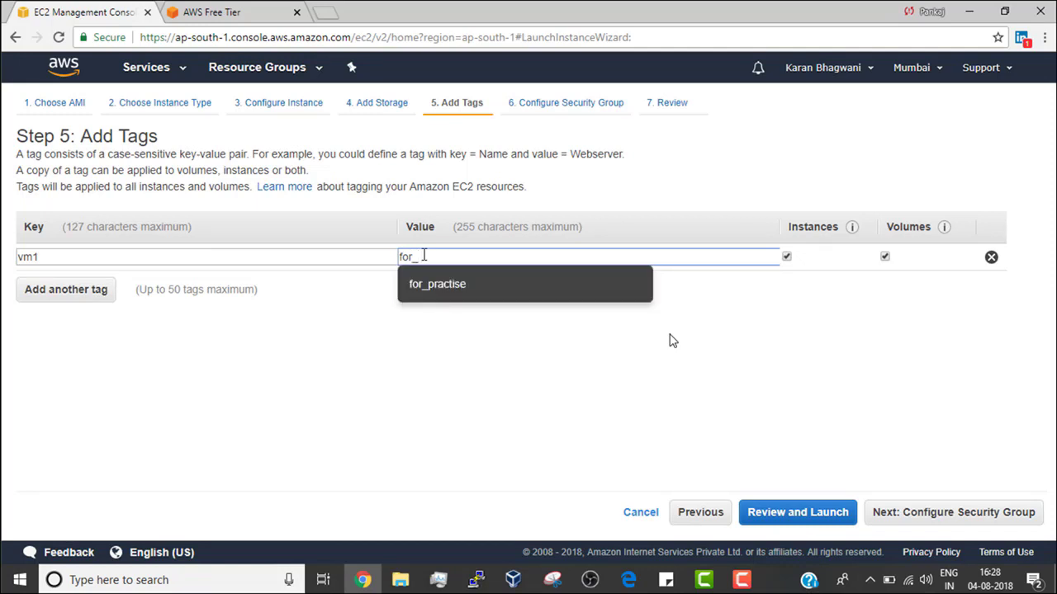
pyautogui.click(418, 286)
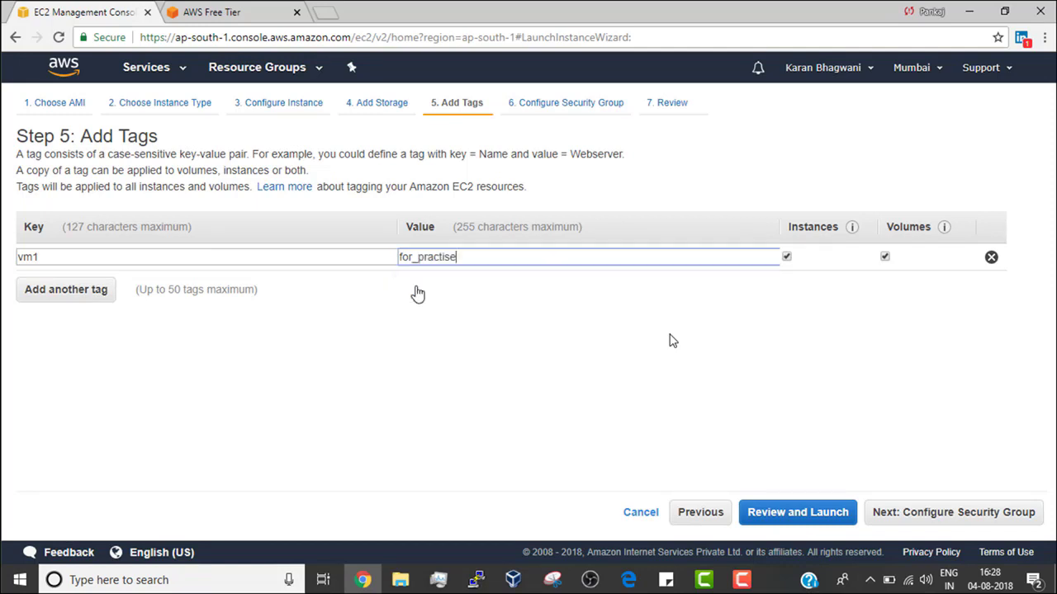
# - Continue to the security group configuration for the new instance
pyautogui.click(916, 514)
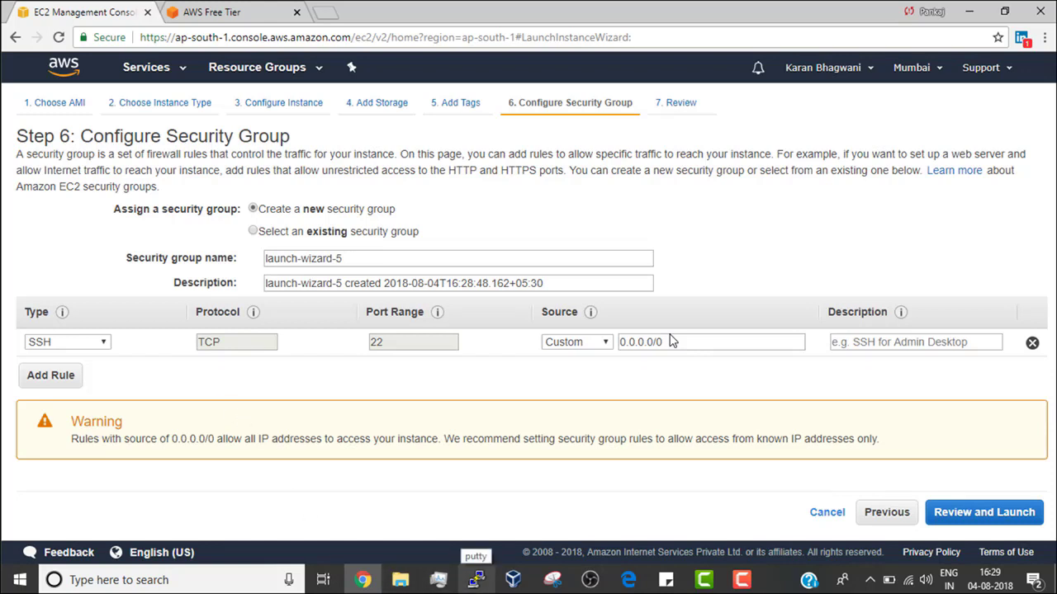
# - Try adding a second rule to the new security group, look through the rule types, and remove the rule again
pyautogui.click(65, 386)
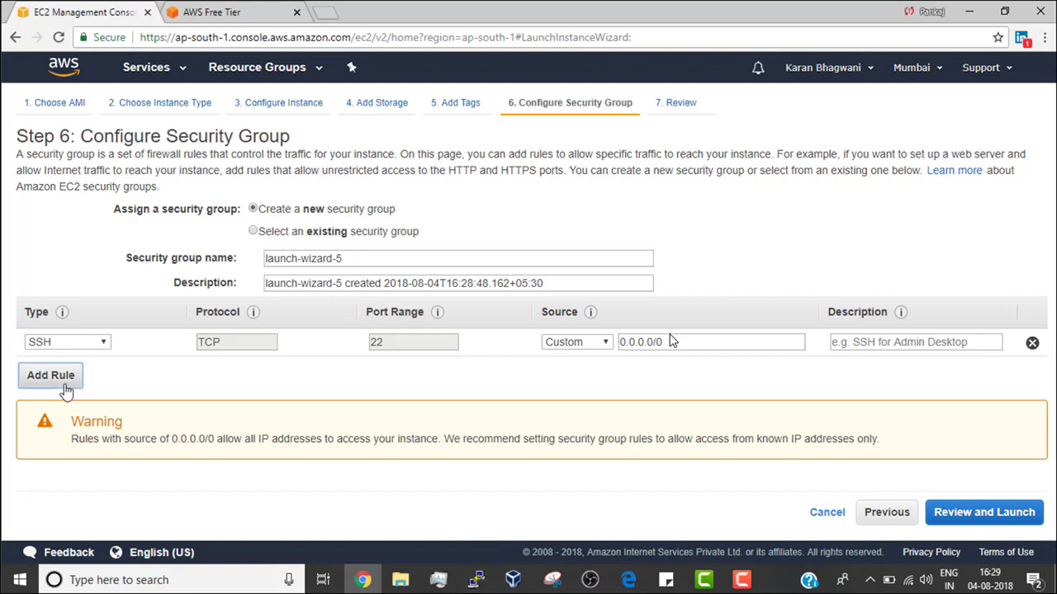
pyautogui.click(68, 369)
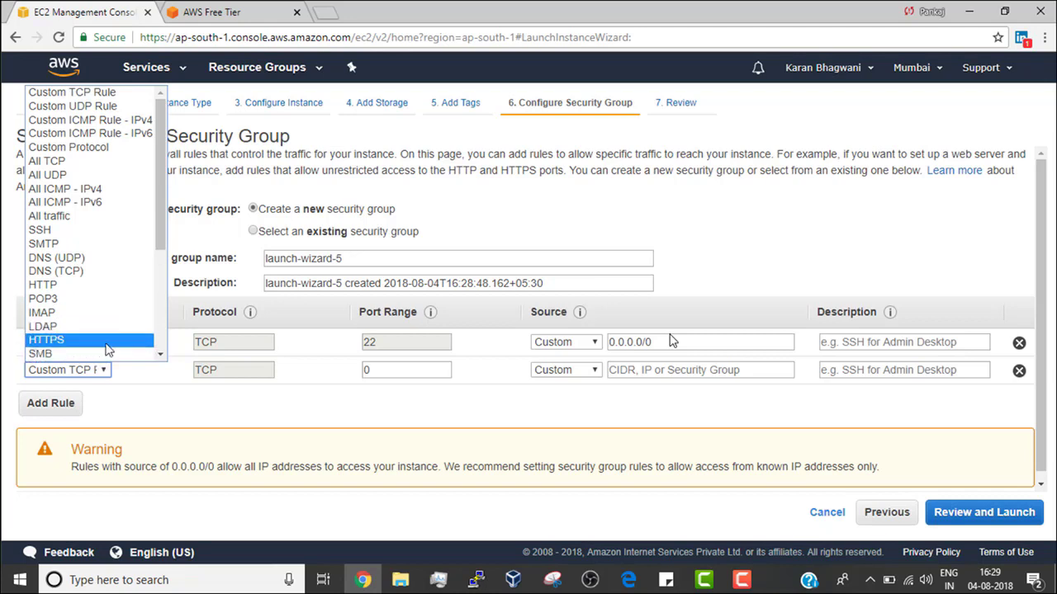
pyautogui.click(139, 408)
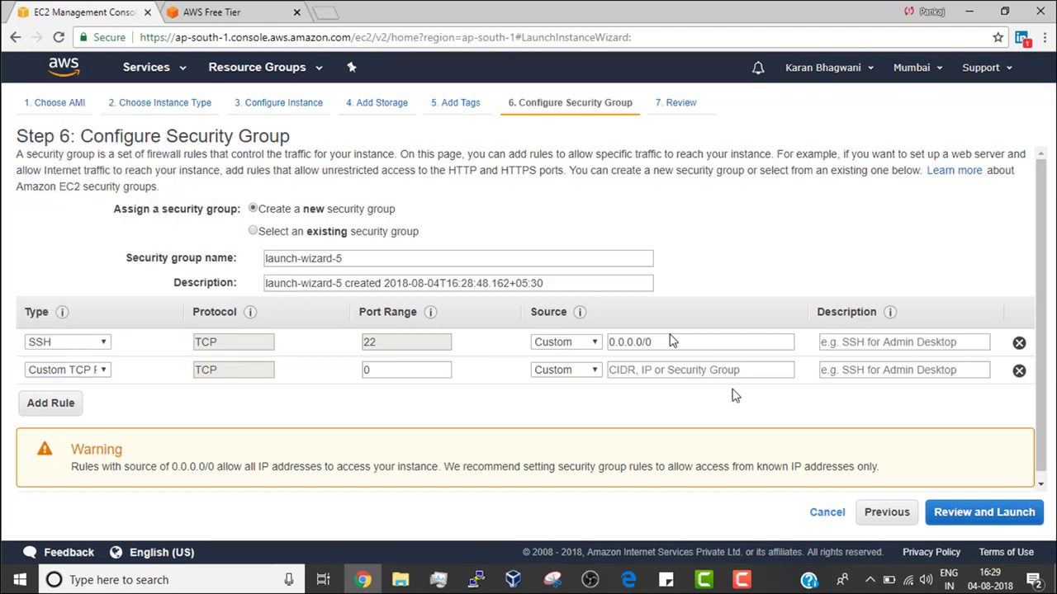
pyautogui.click(1020, 372)
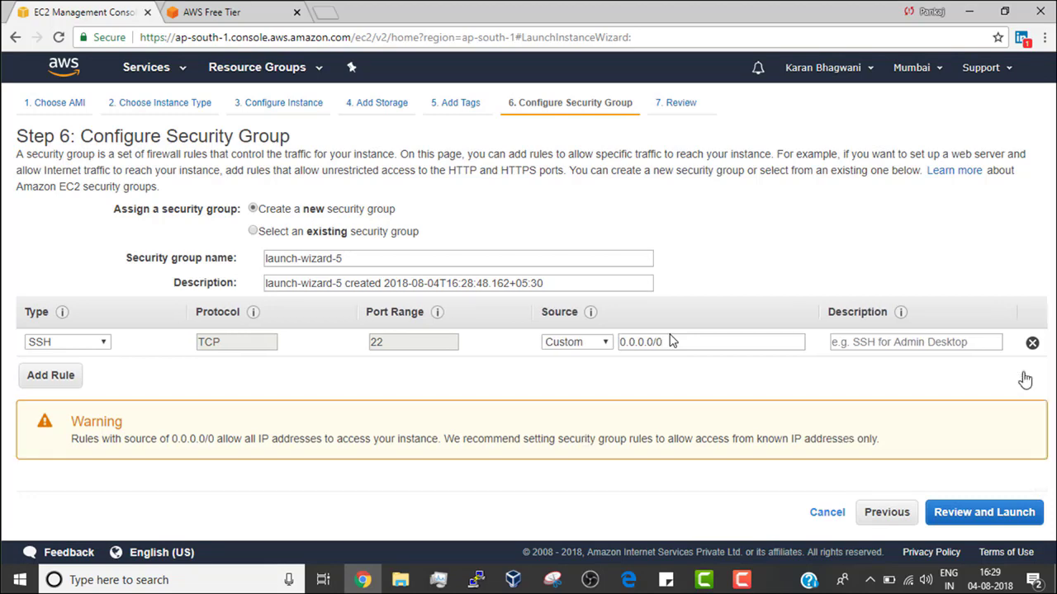
# - Continue to the launch review, check the instance summary, and proceed to the key pair selection
pyautogui.click(1006, 520)
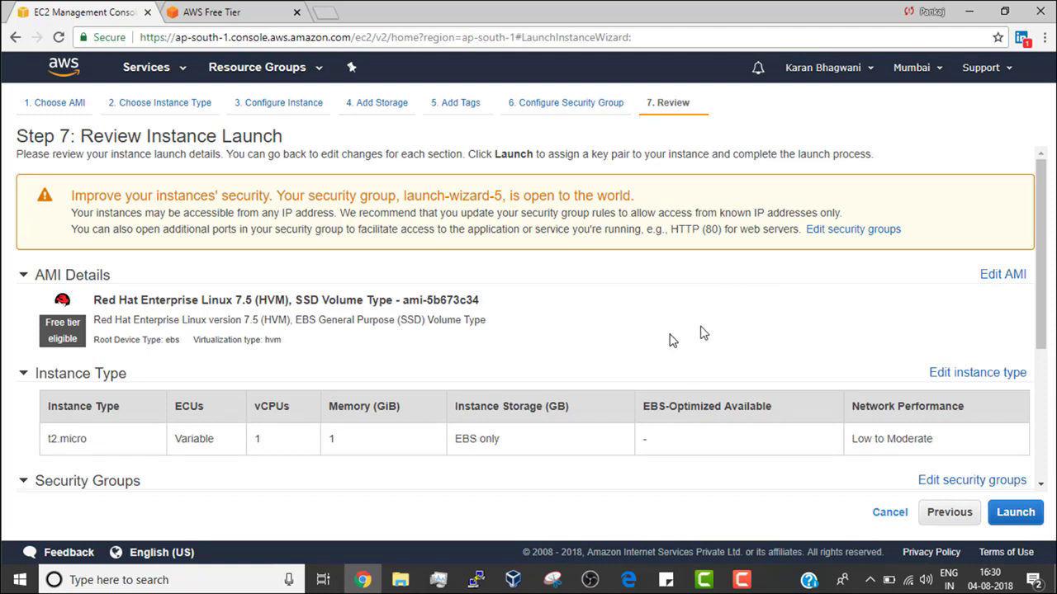
pyautogui.scroll(-3, 702, 333)
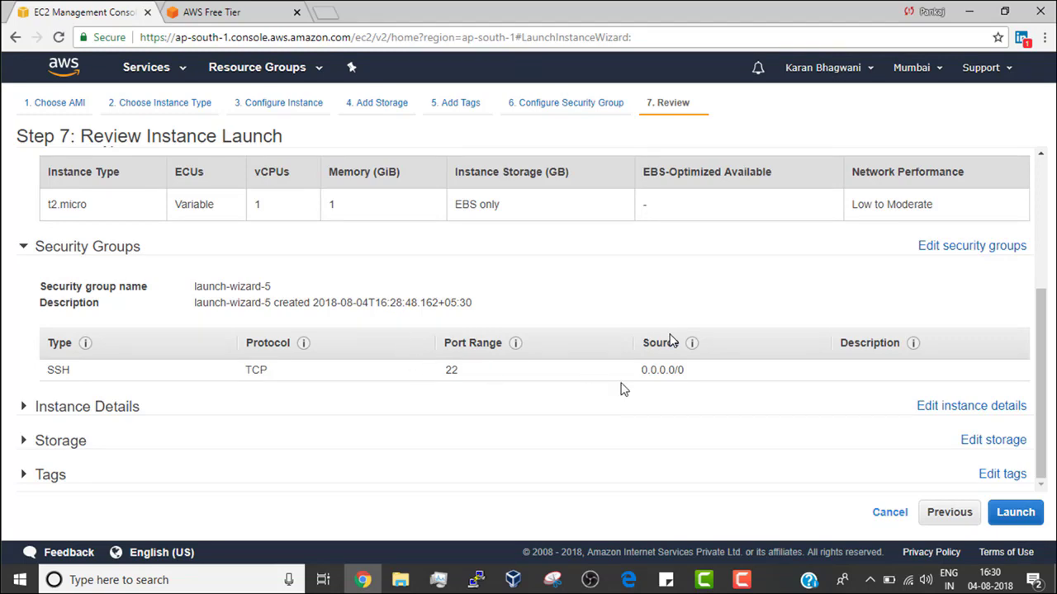
pyautogui.scroll(3, 670, 341)
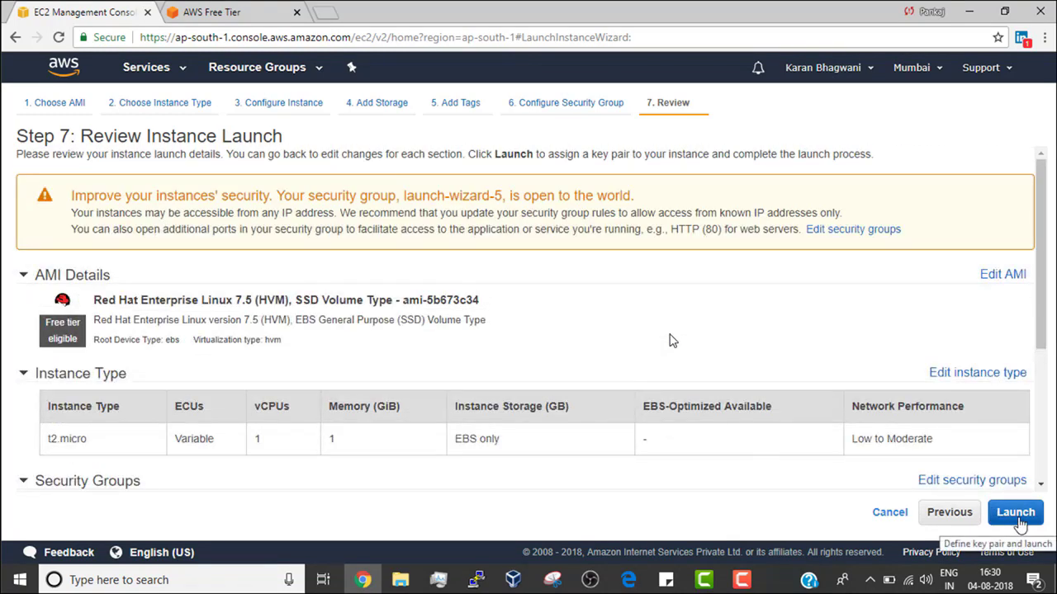
pyautogui.click(1015, 513)
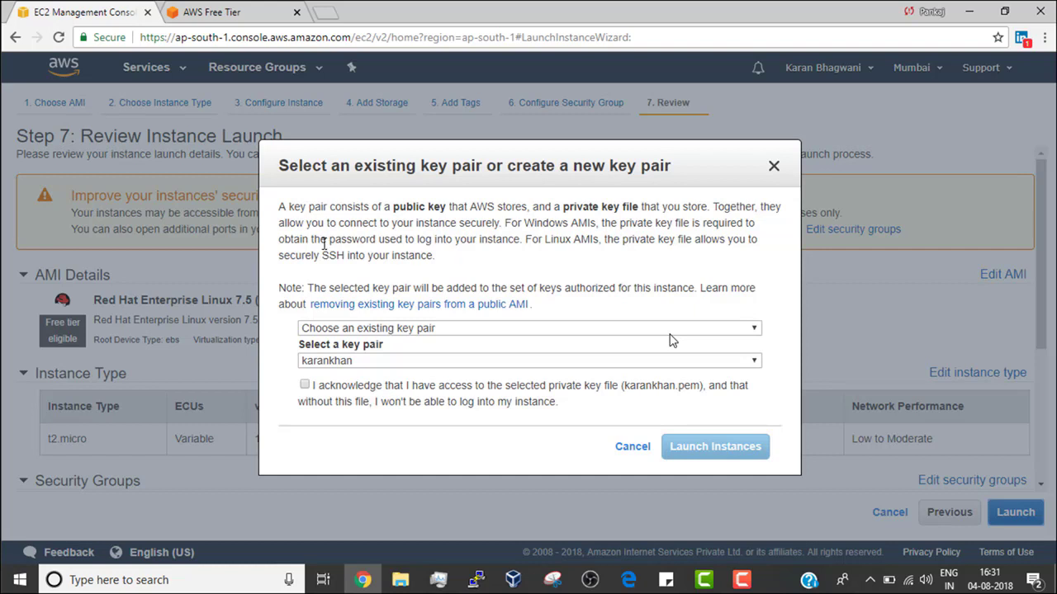
# - Examine the explanation of public and private keys and the available key pair options
pyautogui.moveTo(279, 211); pyautogui.dragTo(707, 215)
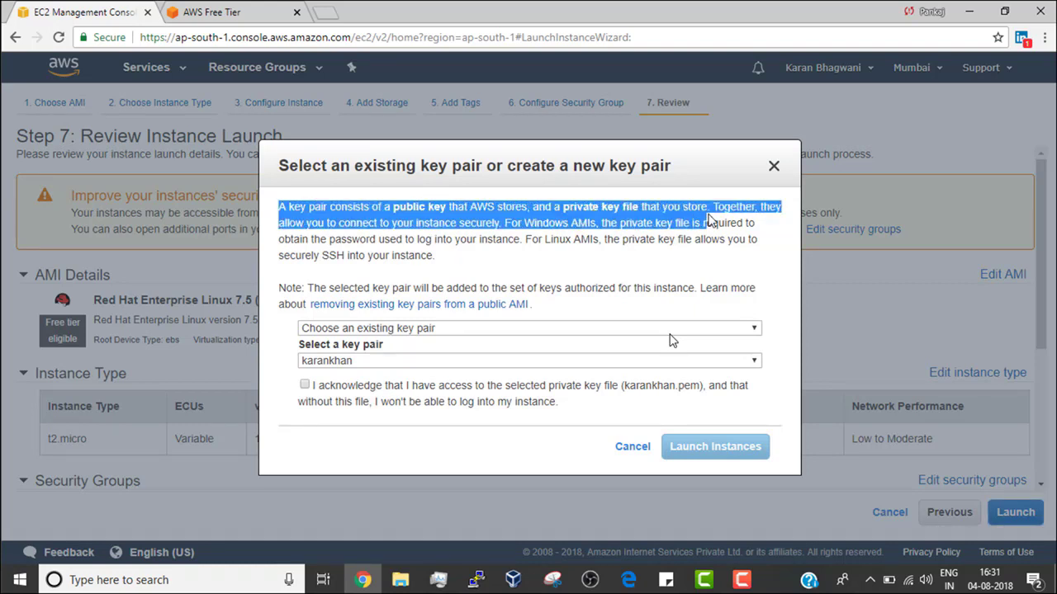
pyautogui.click(573, 266)
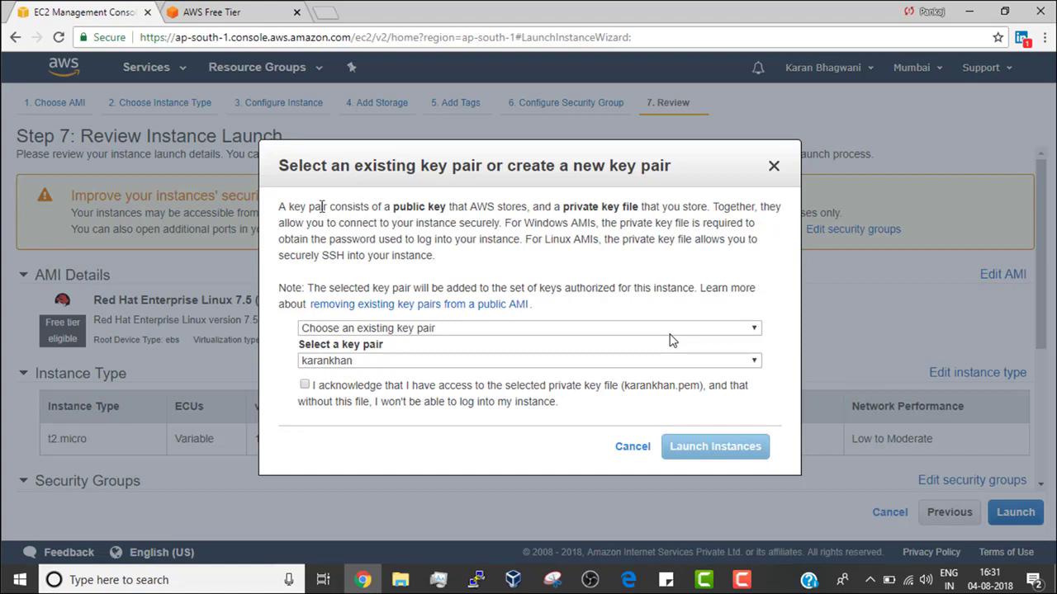
pyautogui.moveTo(307, 208); pyautogui.dragTo(479, 208)
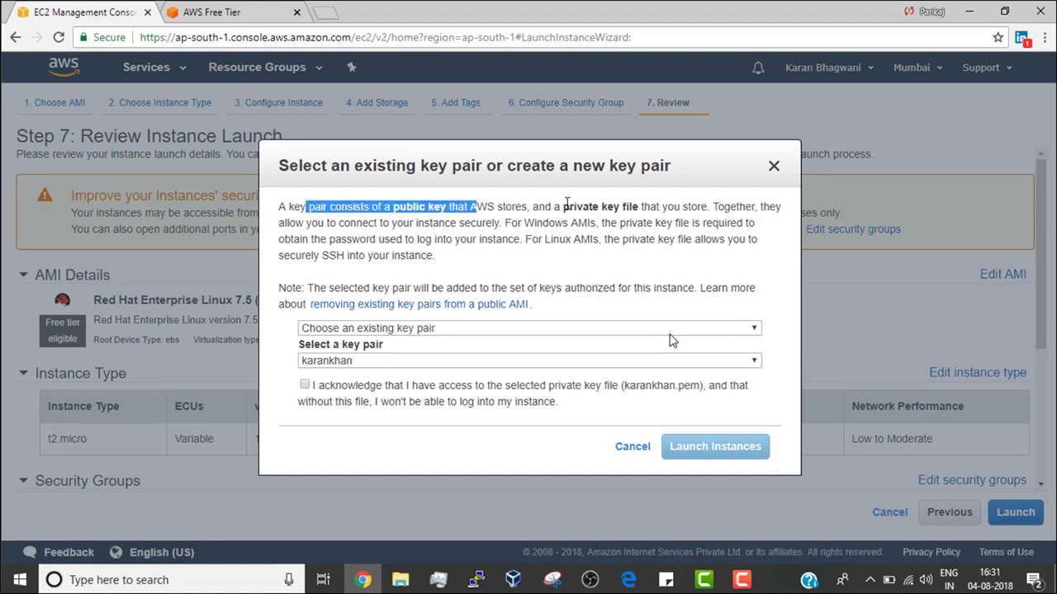
pyautogui.moveTo(564, 207); pyautogui.dragTo(639, 203)
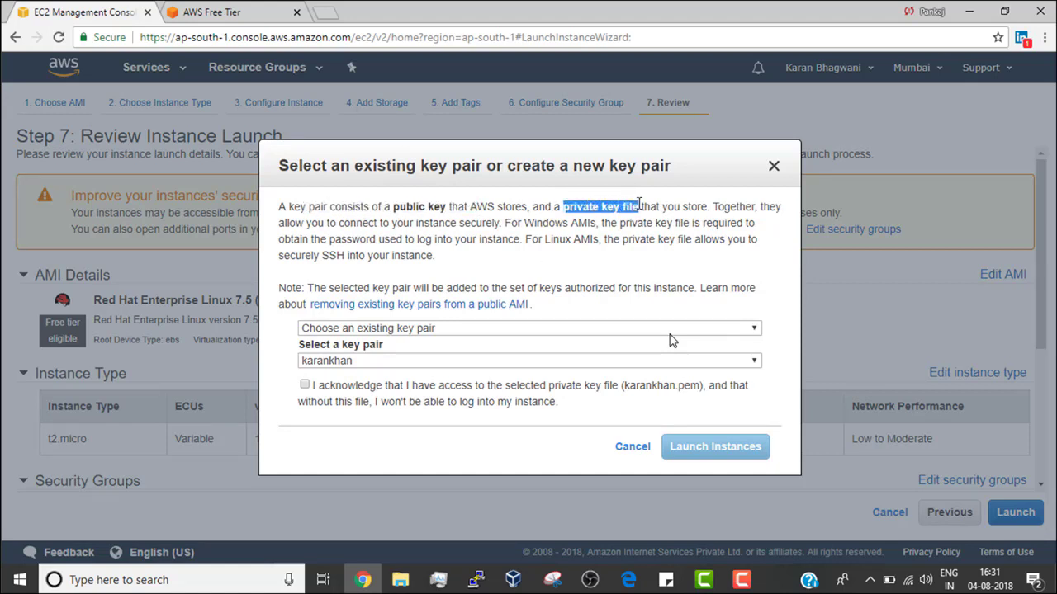
pyautogui.click(582, 331)
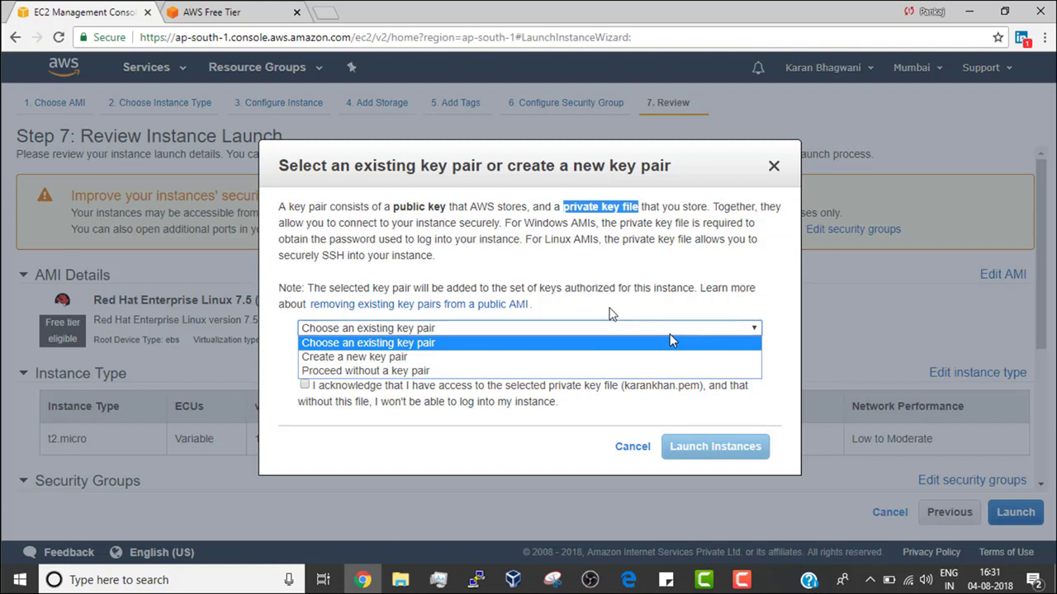
pyautogui.click(614, 315)
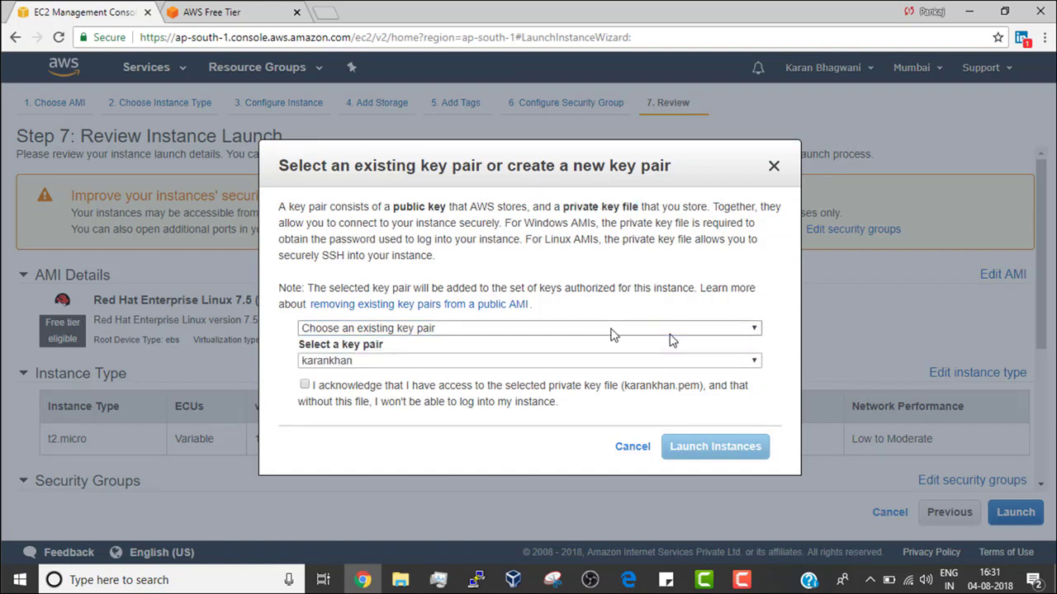
# - Create a new key pair named linuxinfinity14 and download its private key file
pyautogui.click(612, 330)
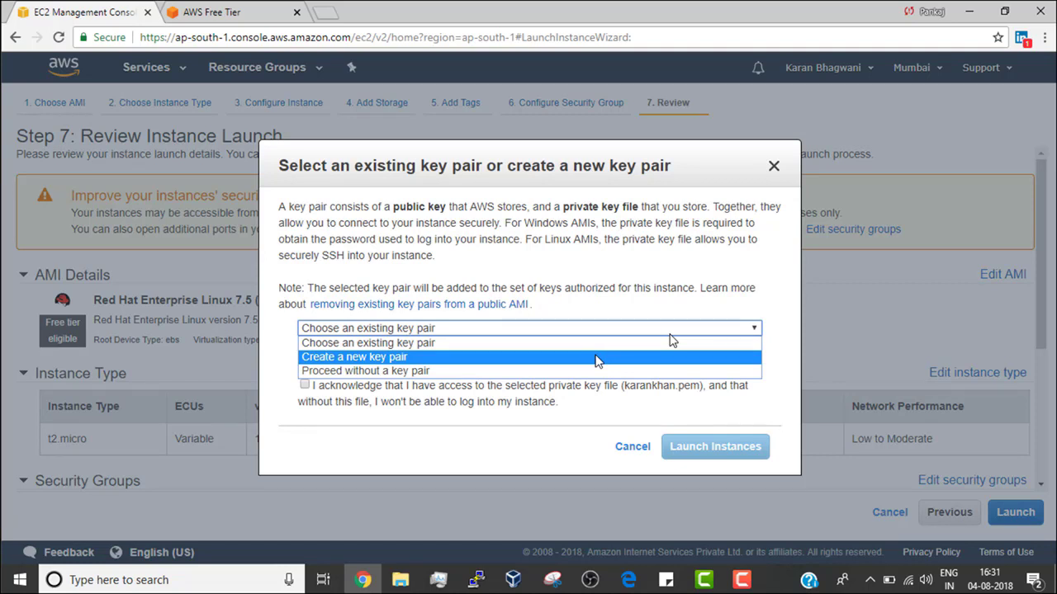
pyautogui.click(597, 361)
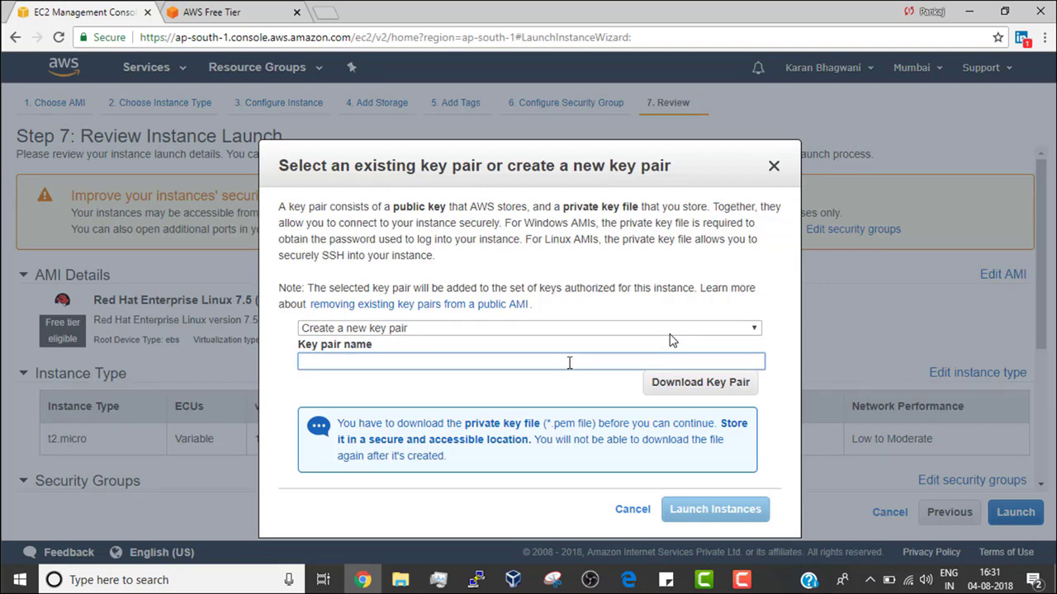
pyautogui.write('linuxinfinity14')
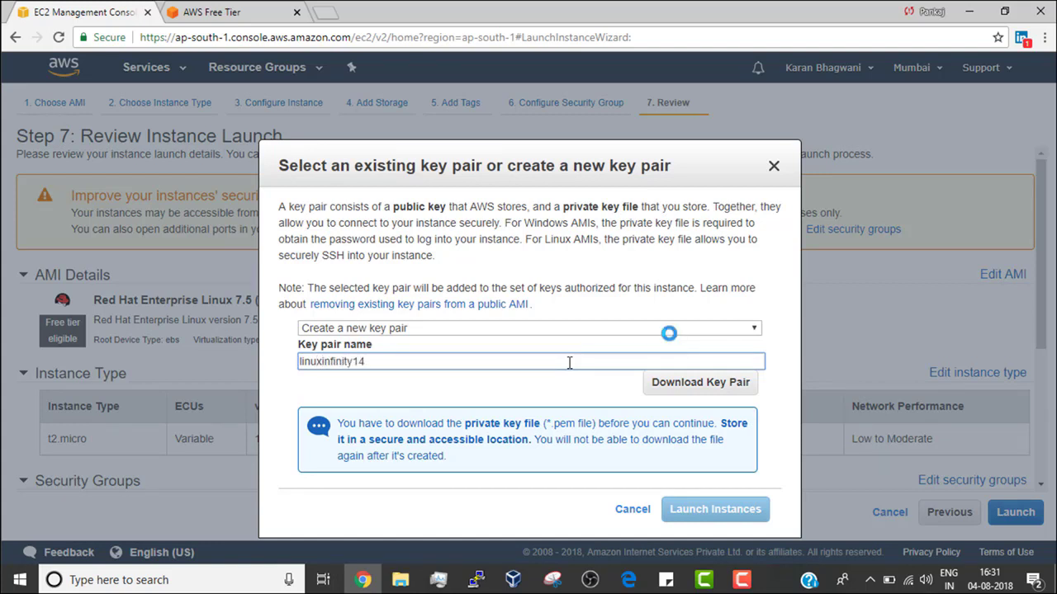
pyautogui.click(679, 385)
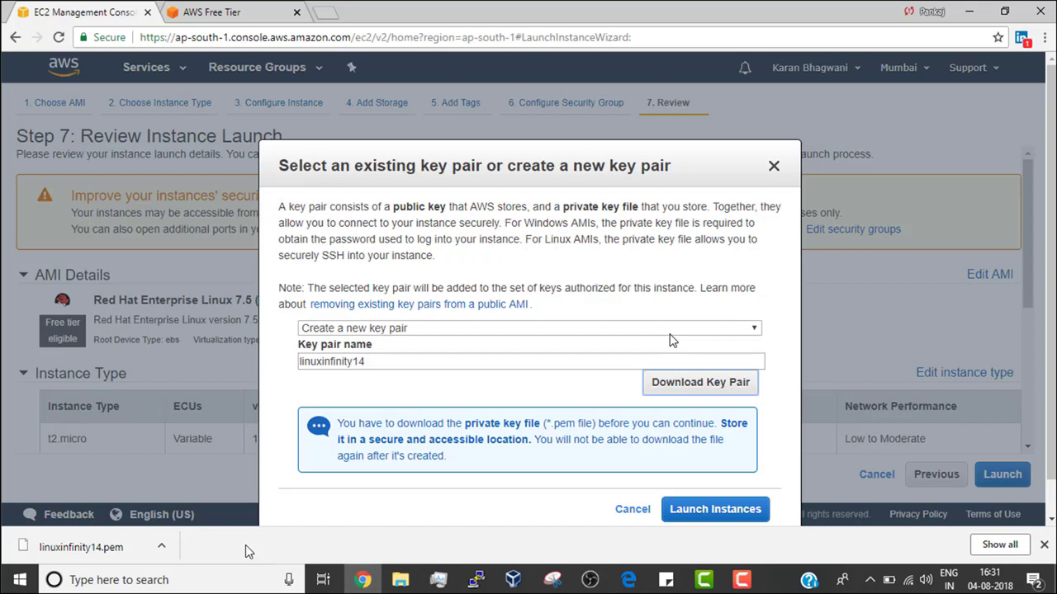
# - Launch the instance with the new key pair and open its entry in the instances list
pyautogui.click(706, 509)
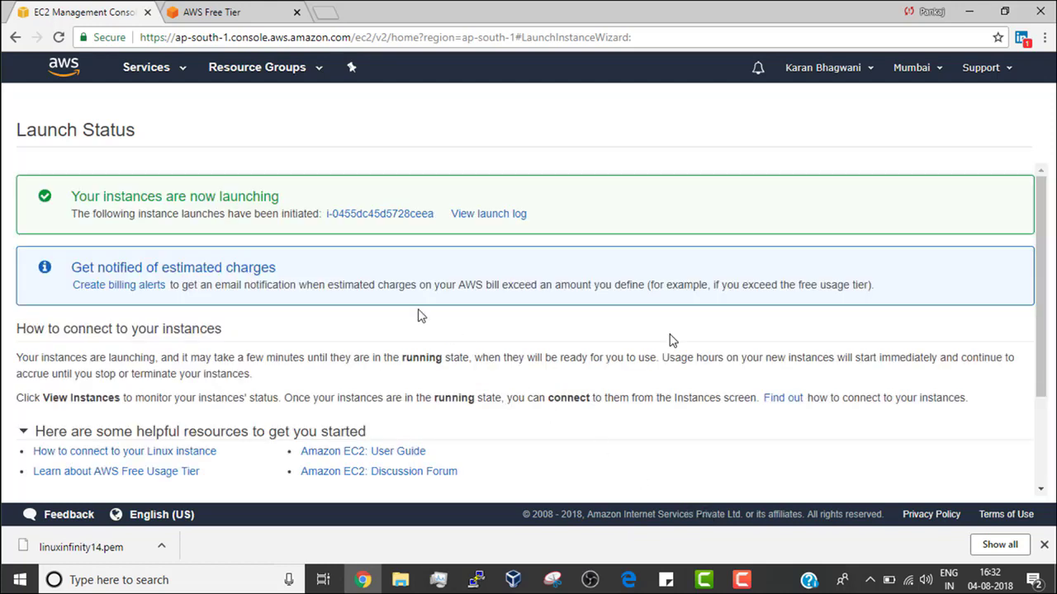
pyautogui.click(408, 219)
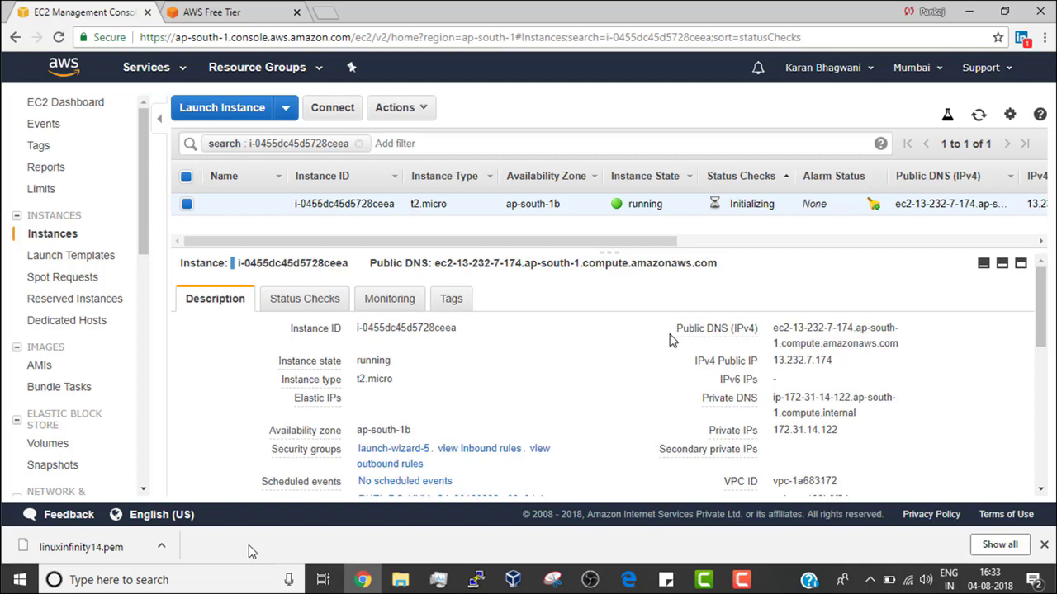
# - Copy the downloaded linuxinfinity14.pem from the Downloads folder to the desktop
pyautogui.click(162, 550)
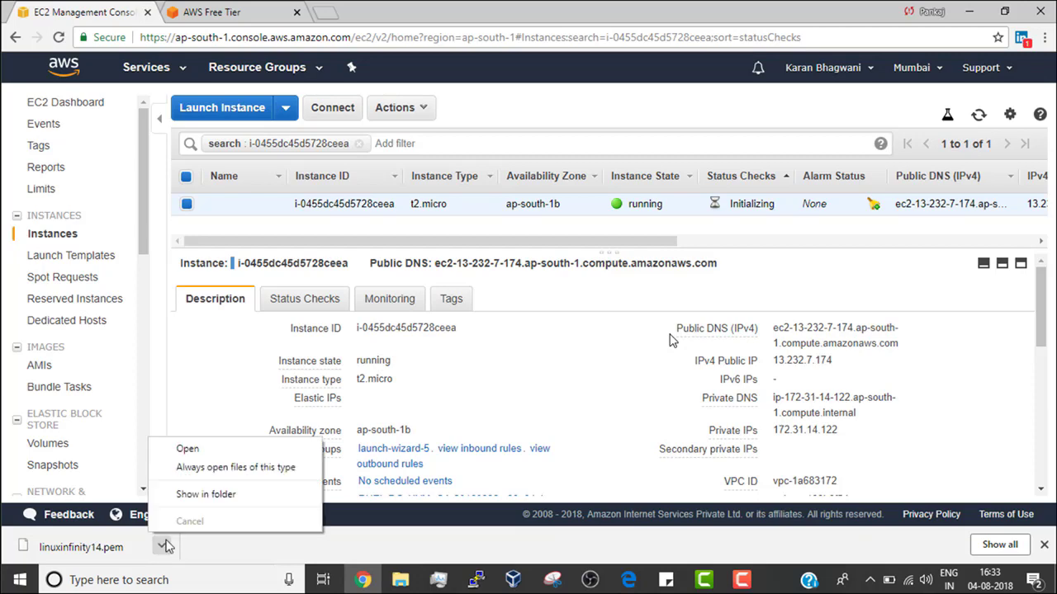
pyautogui.click(196, 496)
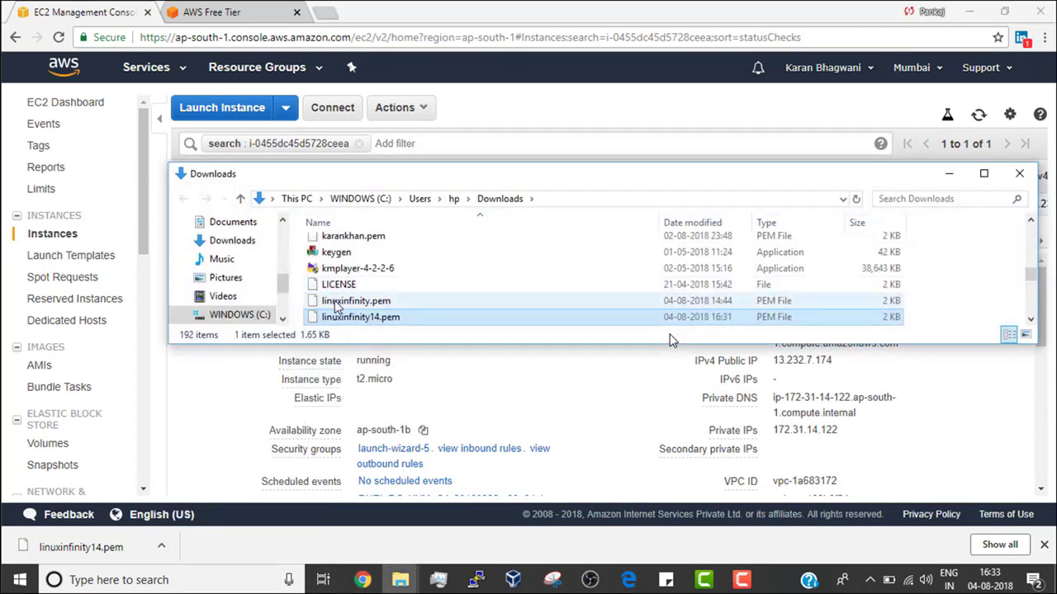
pyautogui.rightClick(350, 317)
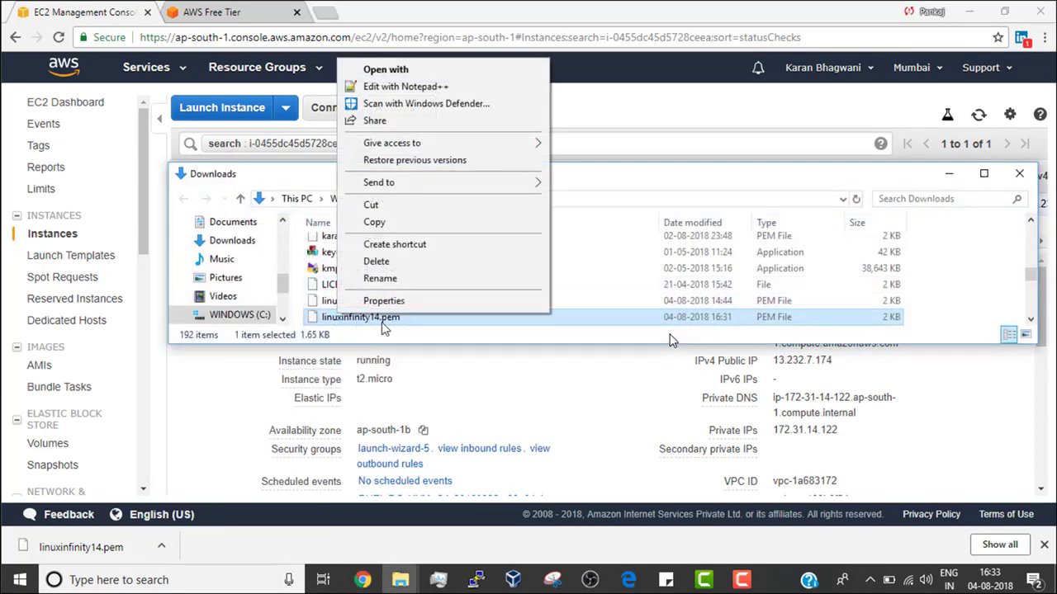
pyautogui.click(418, 218)
pyautogui.click(969, 13)
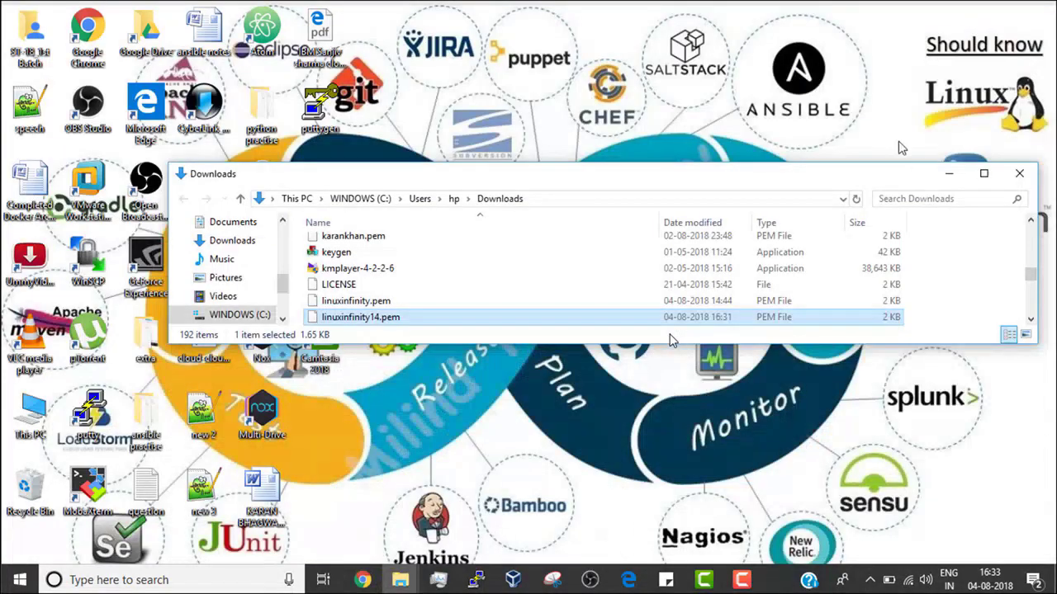
pyautogui.click(949, 174)
pyautogui.rightClick(628, 259)
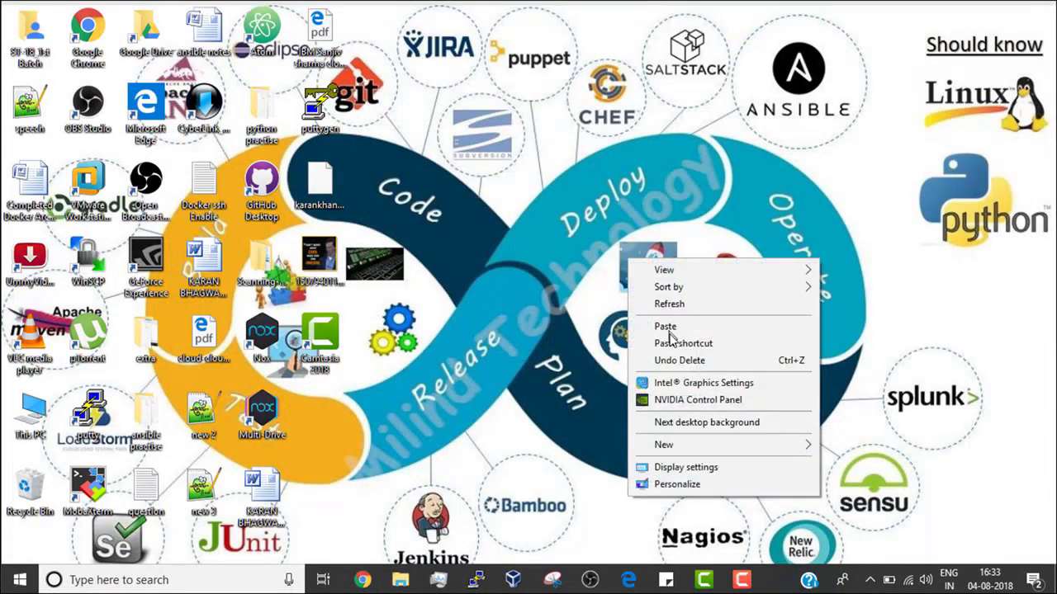
pyautogui.click(671, 336)
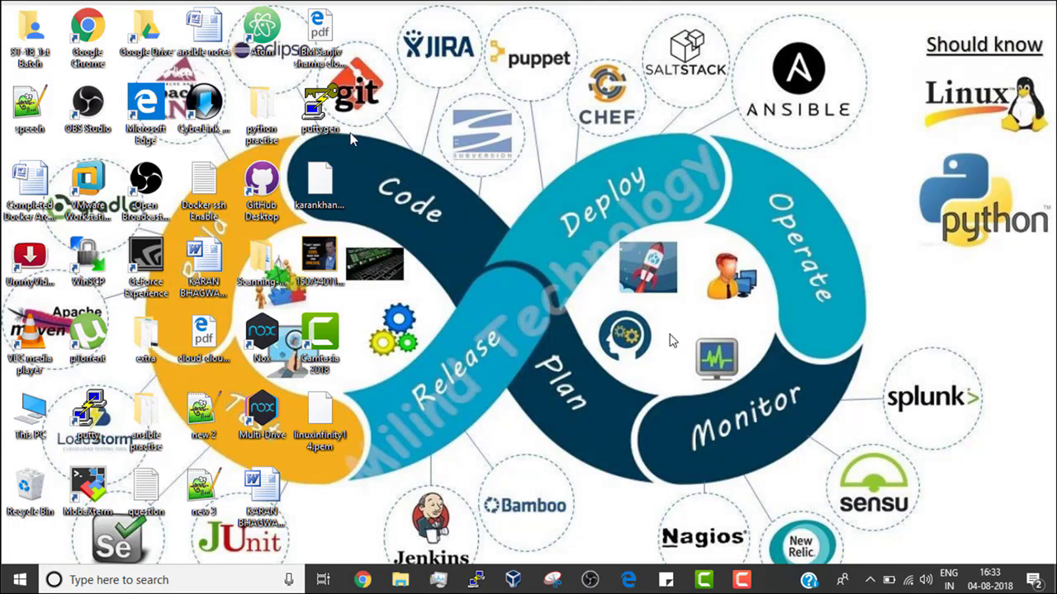
# - Open PuTTYgen and load linuxinfinity14.pem from the Desktop folder, with the file filter set to All Files (*.*)
pyautogui.doubleClick(322, 105)
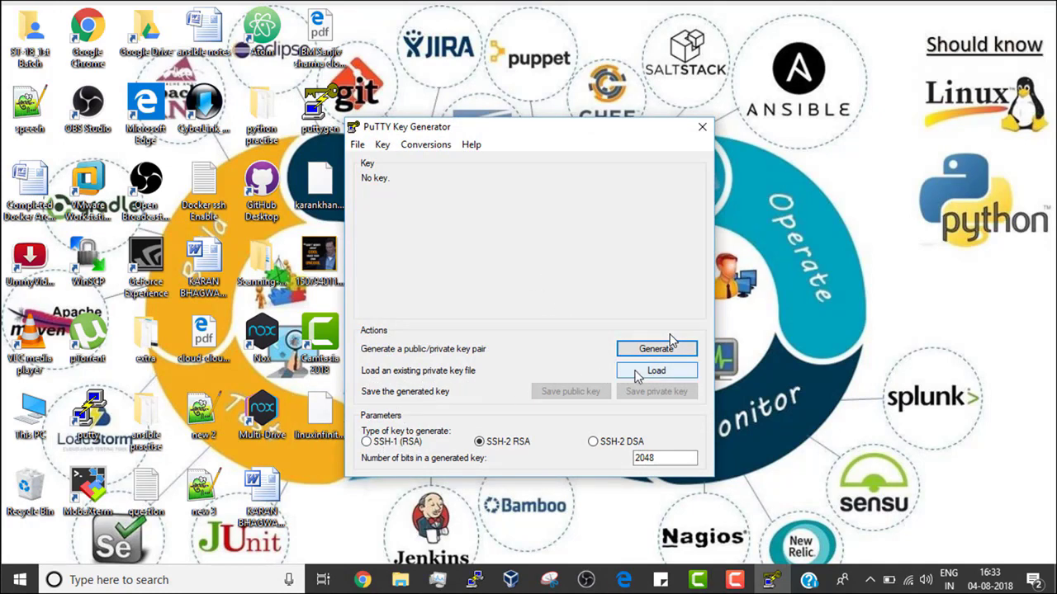
pyautogui.click(652, 370)
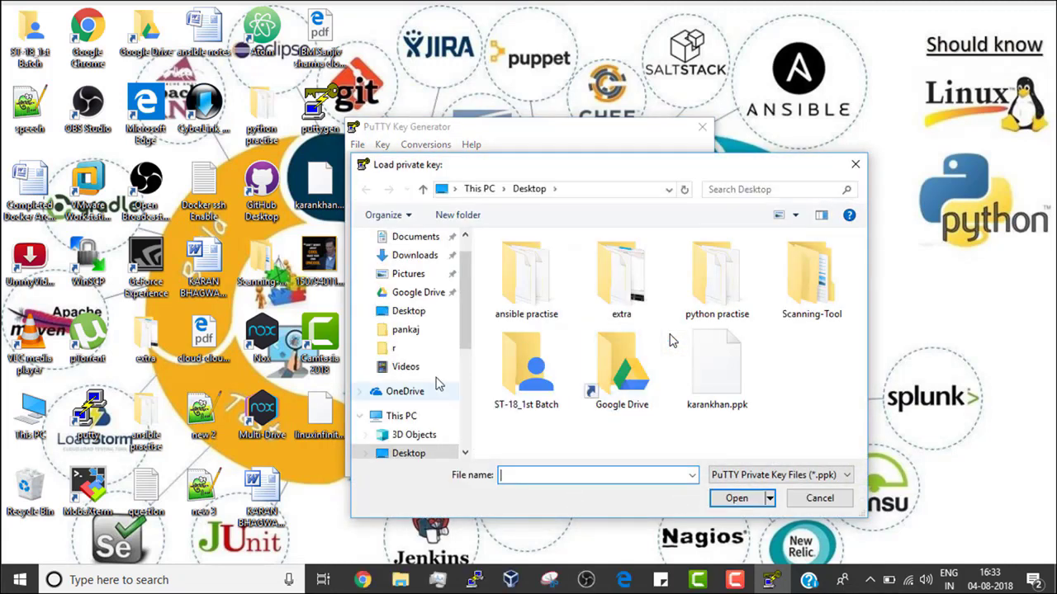
pyautogui.click(410, 314)
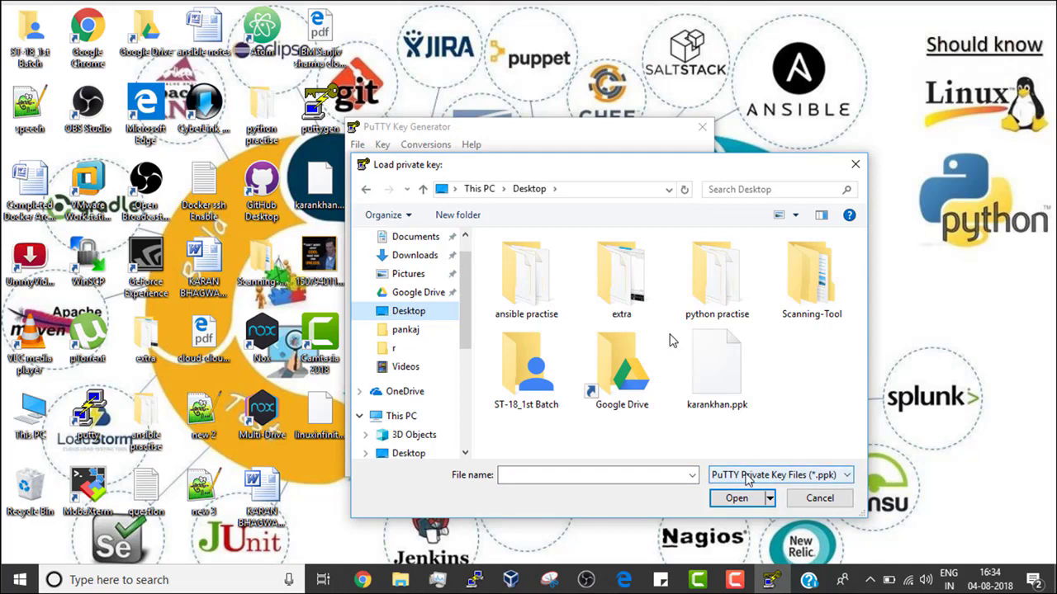
pyautogui.click(777, 479)
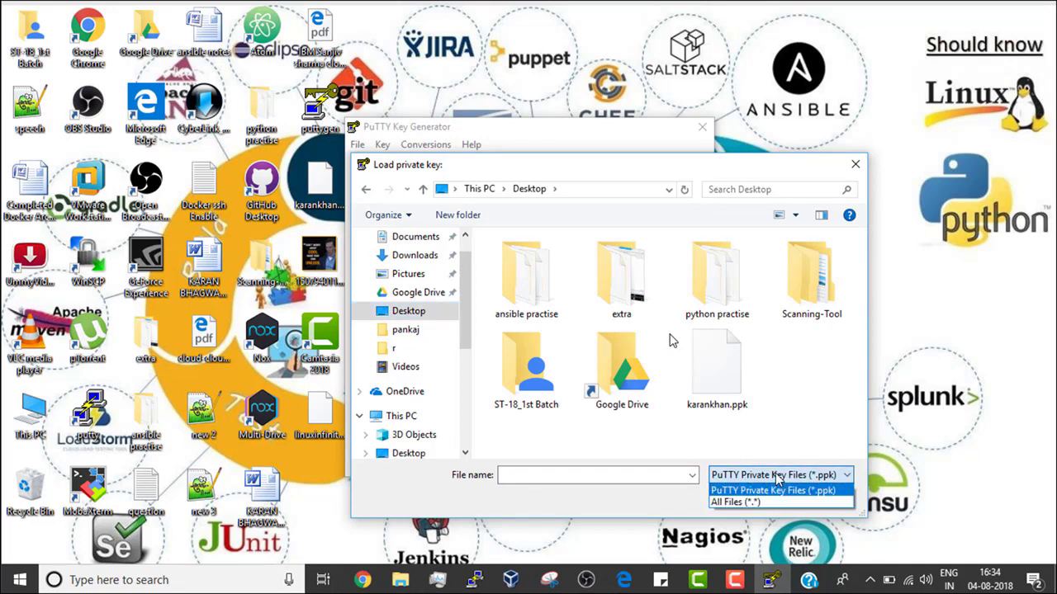
pyautogui.click(772, 504)
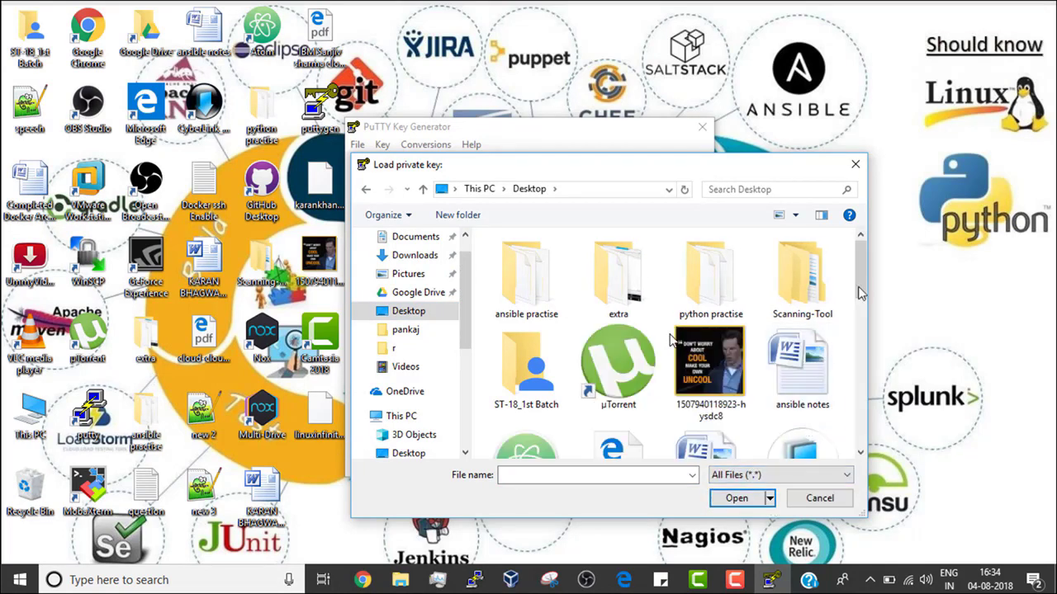
pyautogui.moveTo(863, 285); pyautogui.dragTo(859, 379)
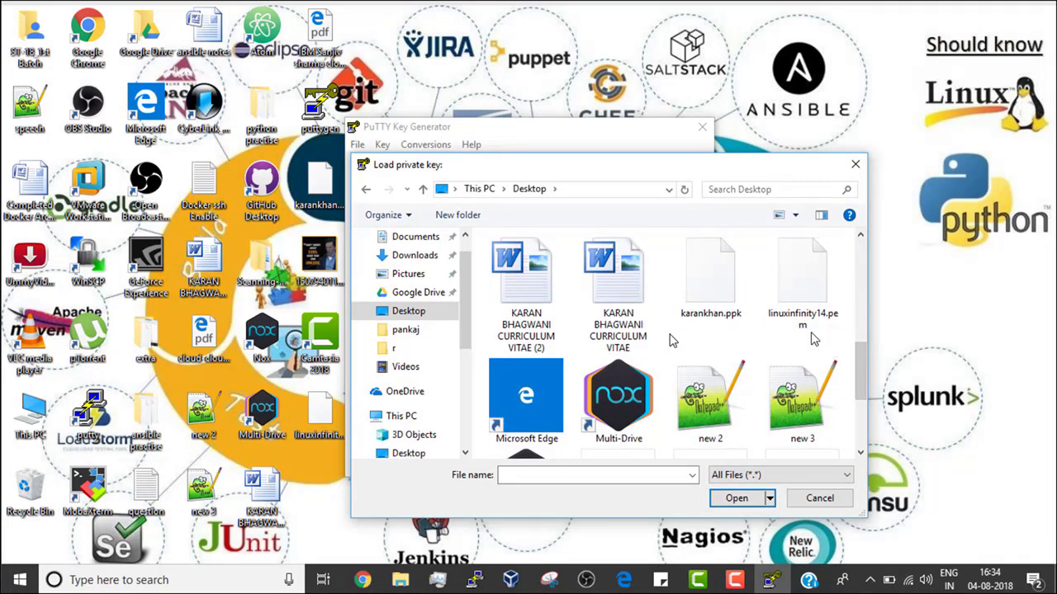
pyautogui.click(803, 304)
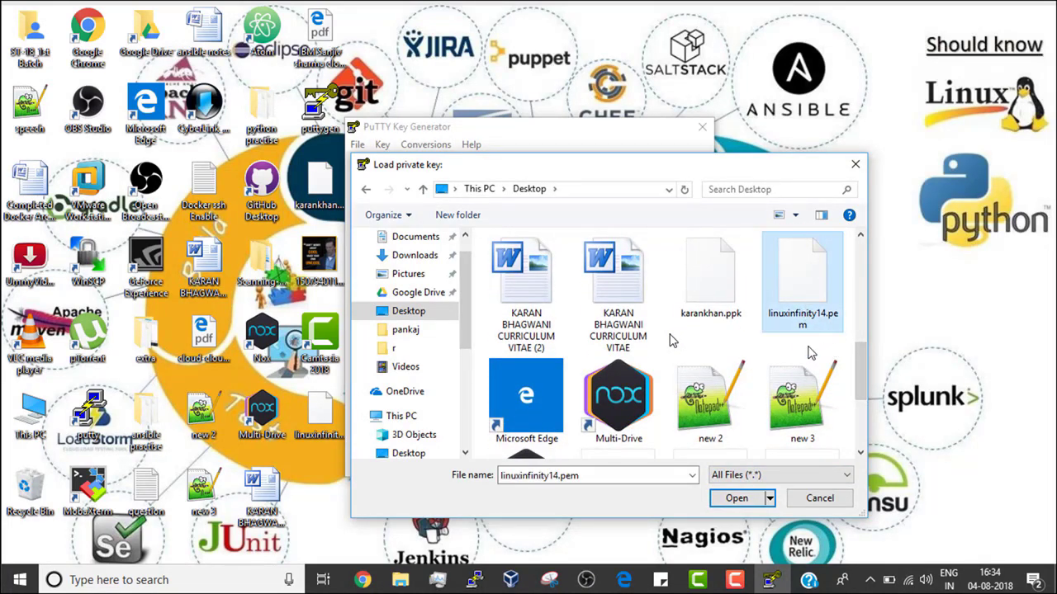
pyautogui.click(734, 501)
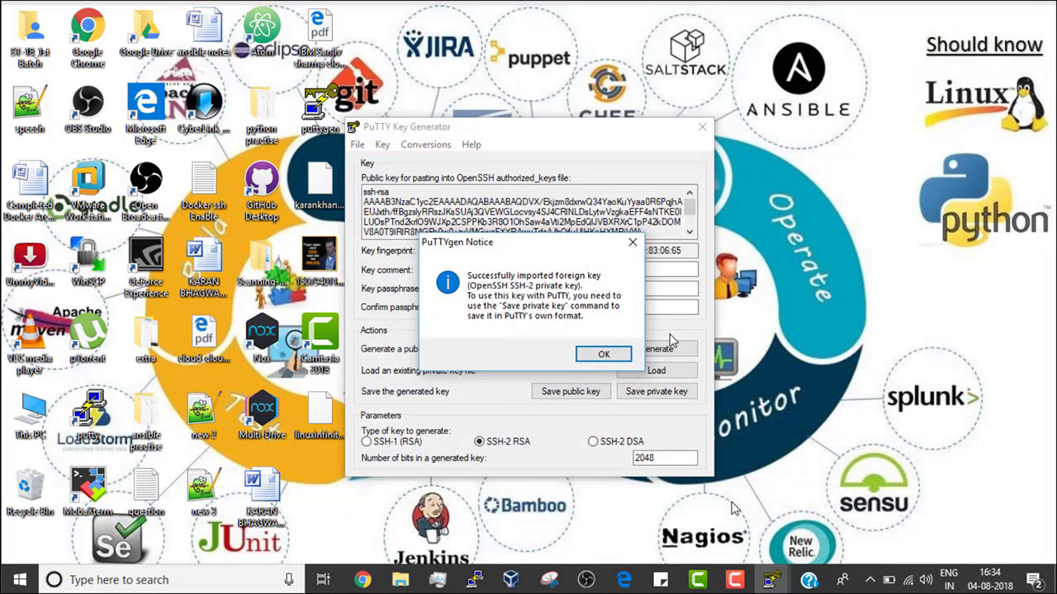
# - Start saving the imported key as a PuTTY private key without a passphrase, choosing the Desktop folder as its location
pyautogui.click(604, 355)
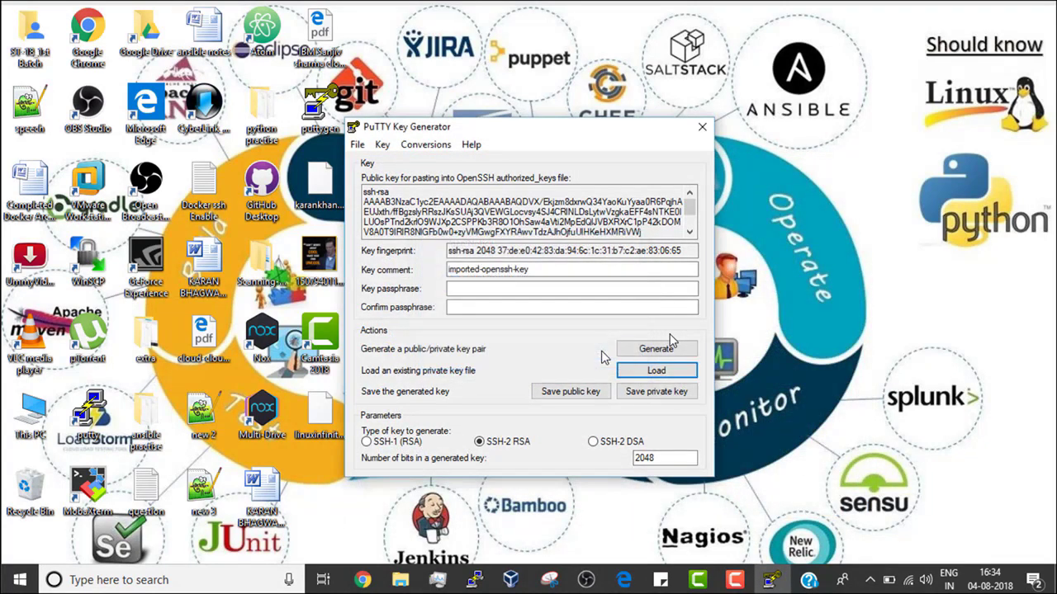
pyautogui.click(664, 398)
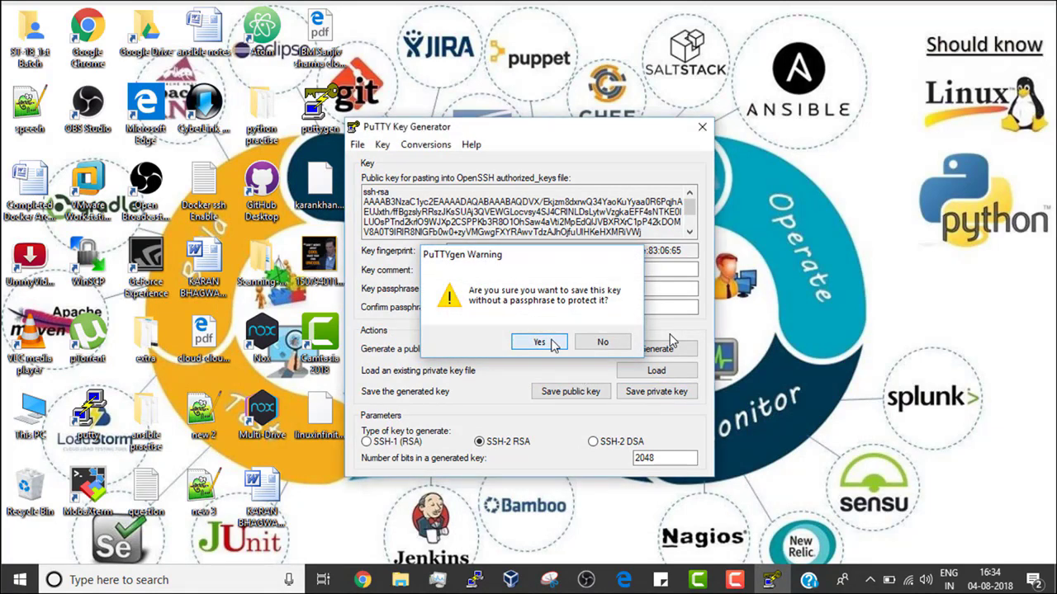
pyautogui.click(548, 341)
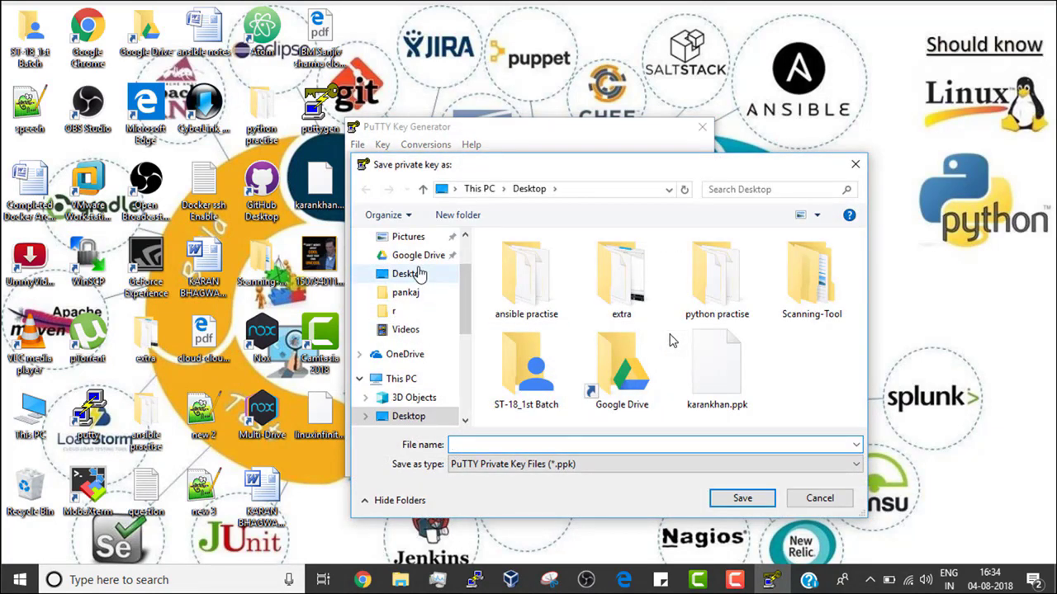
pyautogui.click(417, 274)
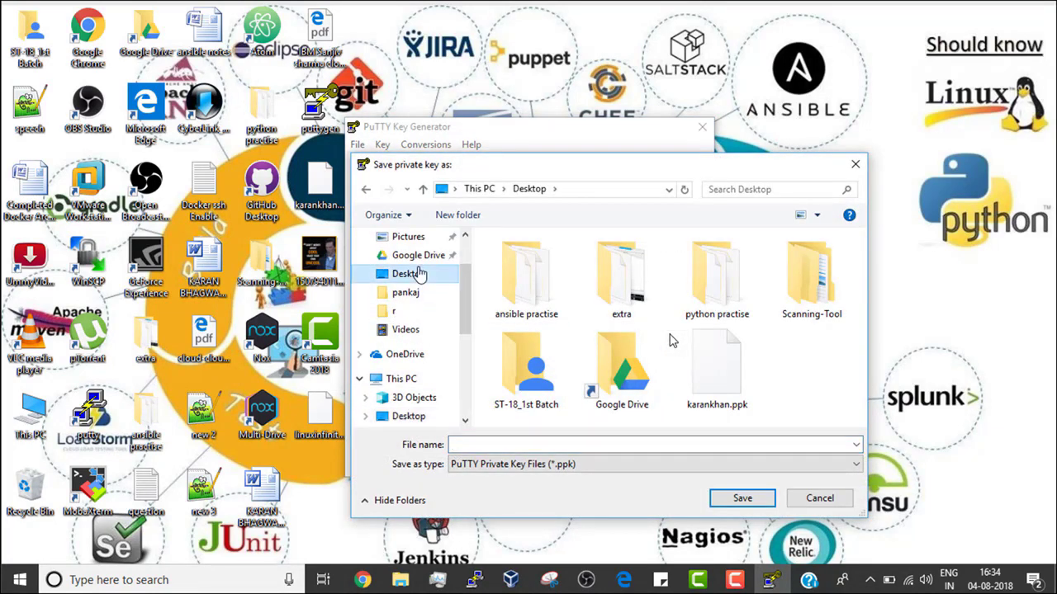
# - Save the private key file as linuxinfinity14.ppk in PuTTY Private Key Files (*.ppk) format and close PuTTYgen
pyautogui.click(657, 445)
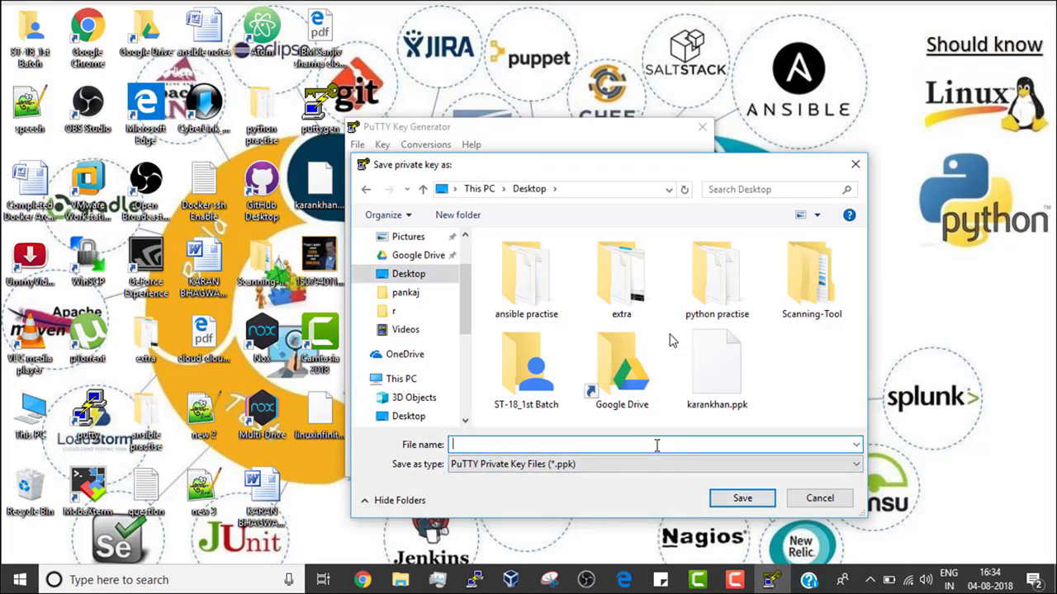
pyautogui.write('l')
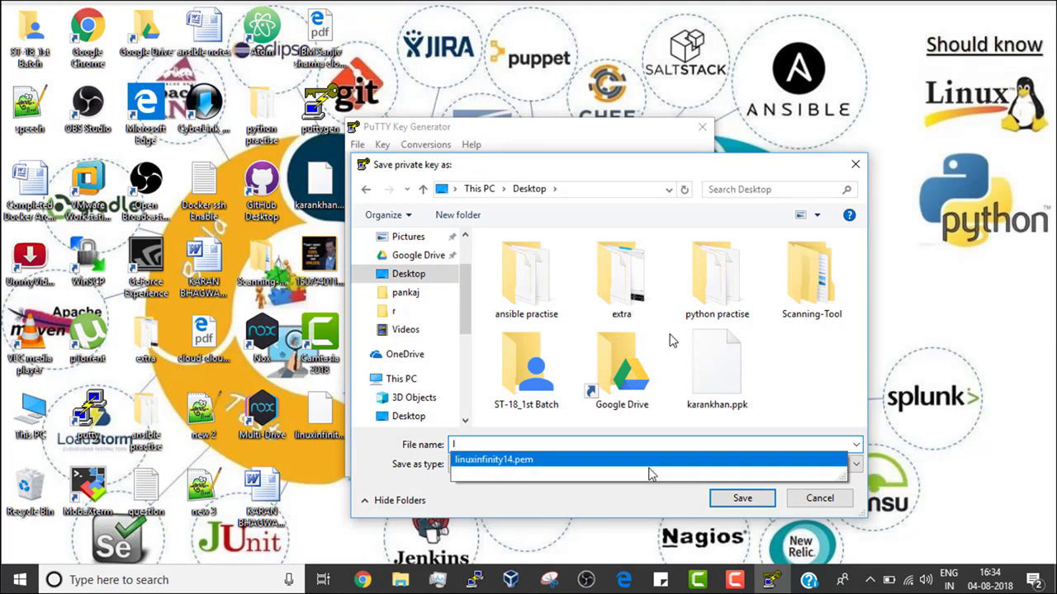
pyautogui.click(650, 467)
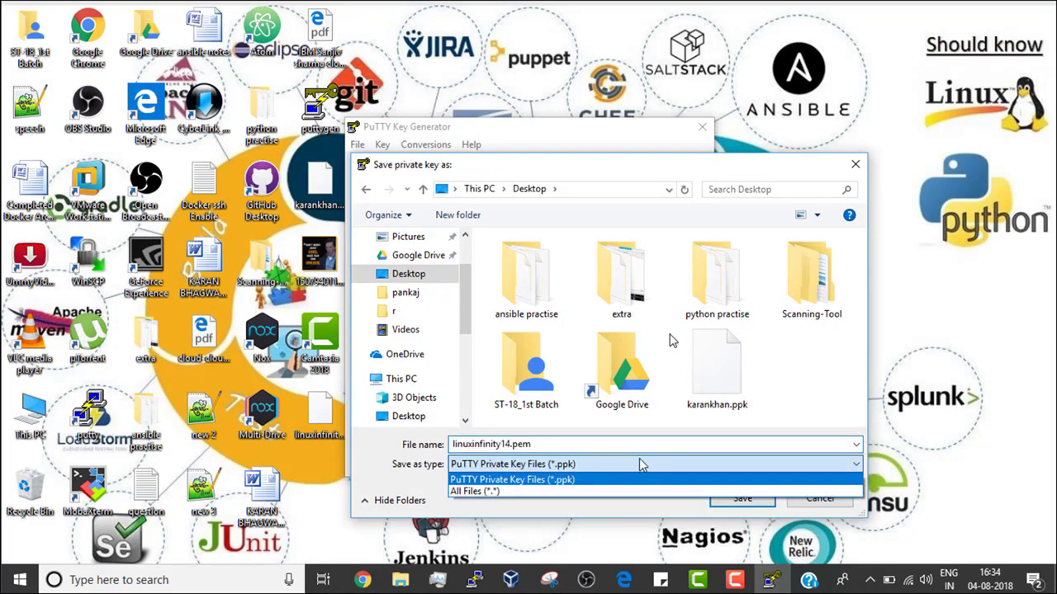
pyautogui.click(632, 446)
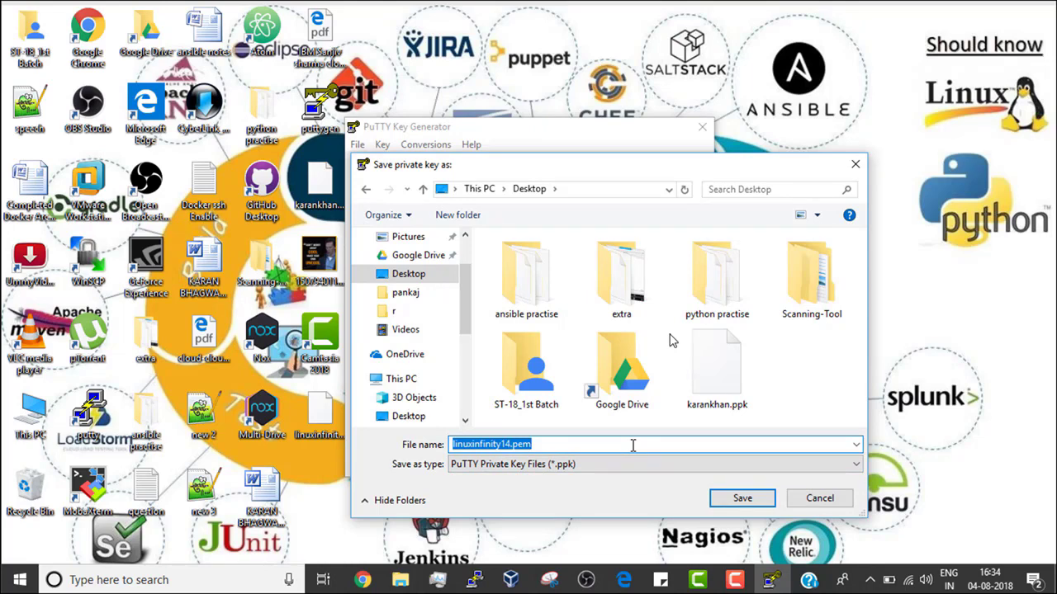
pyautogui.click(633, 446)
pyautogui.press('BackSpace')
pyautogui.press('BackSpace')
pyautogui.press('BackSpace')
pyautogui.write('ppk')
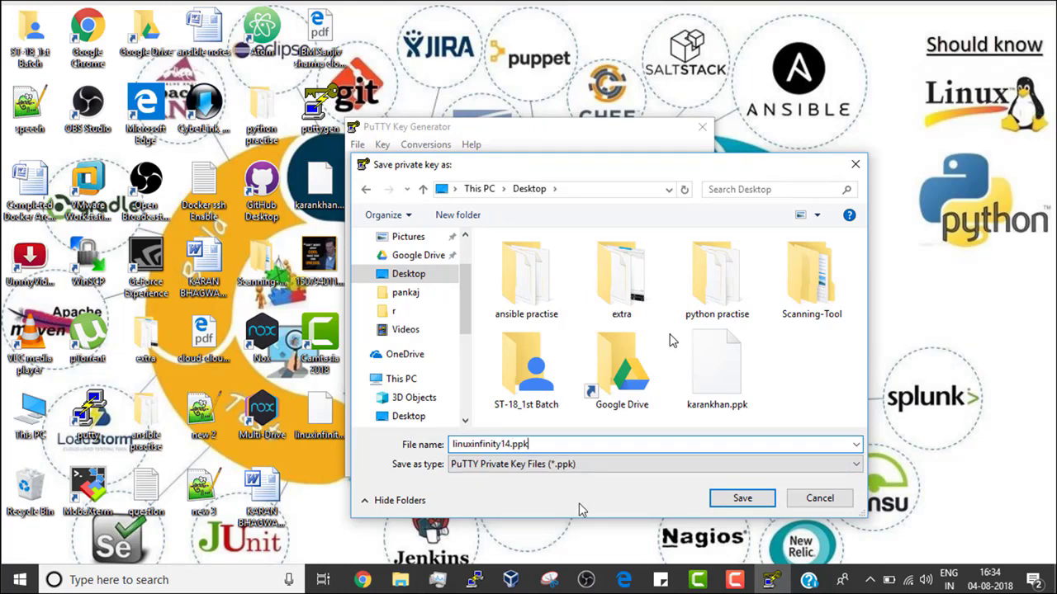
pyautogui.press('Tab')
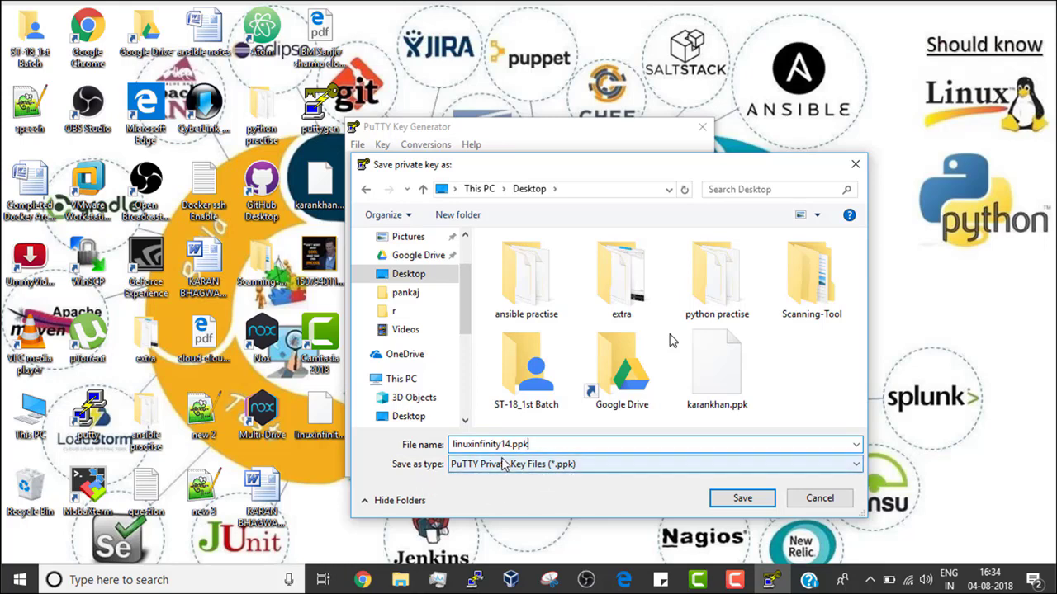
pyautogui.click(743, 500)
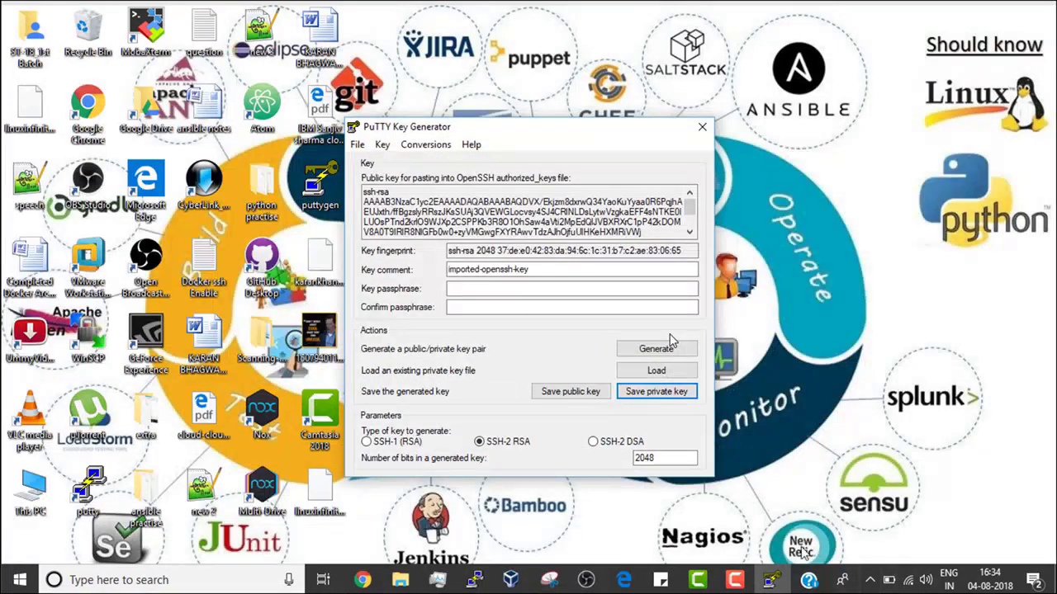
pyautogui.click(321, 500)
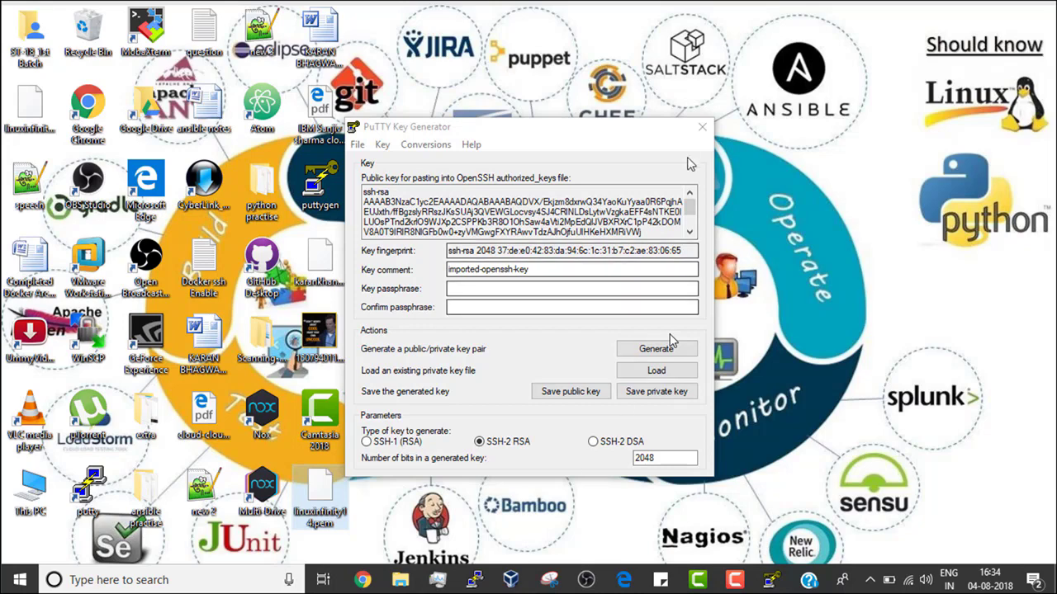
pyautogui.click(701, 127)
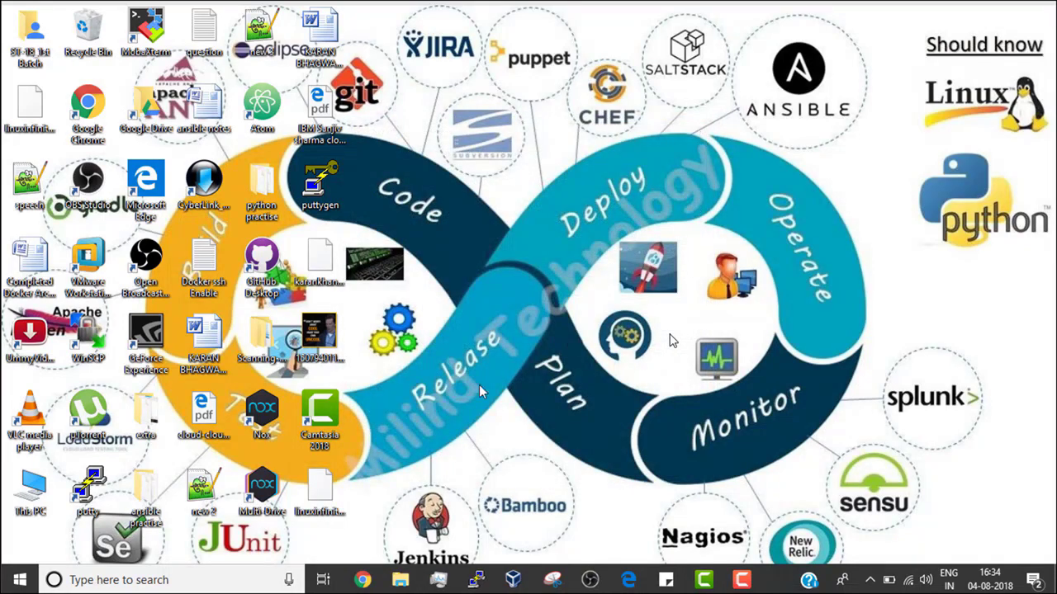
# - Switch to Chrome and copy the instance's IPv4 Public IP from its description in the EC2 console
pyautogui.click(363, 580)
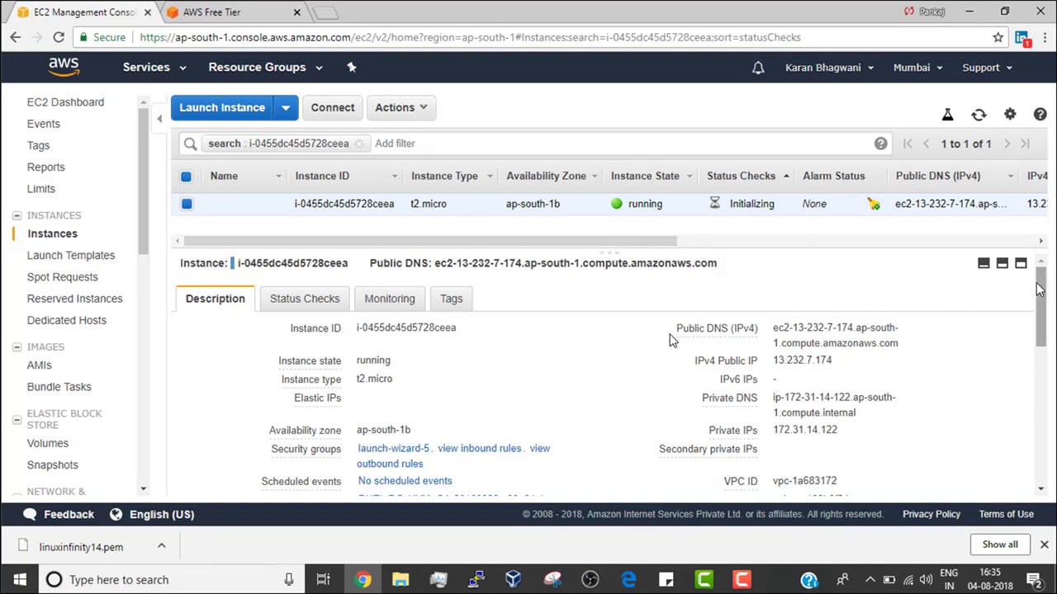
pyautogui.moveTo(1039, 286); pyautogui.dragTo(1039, 295)
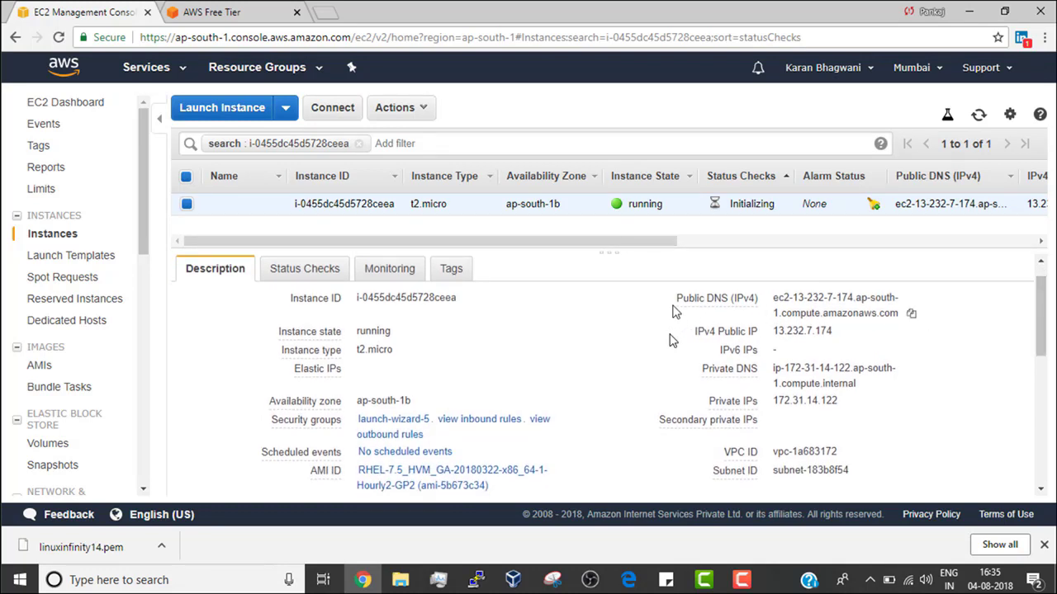
pyautogui.moveTo(751, 302)
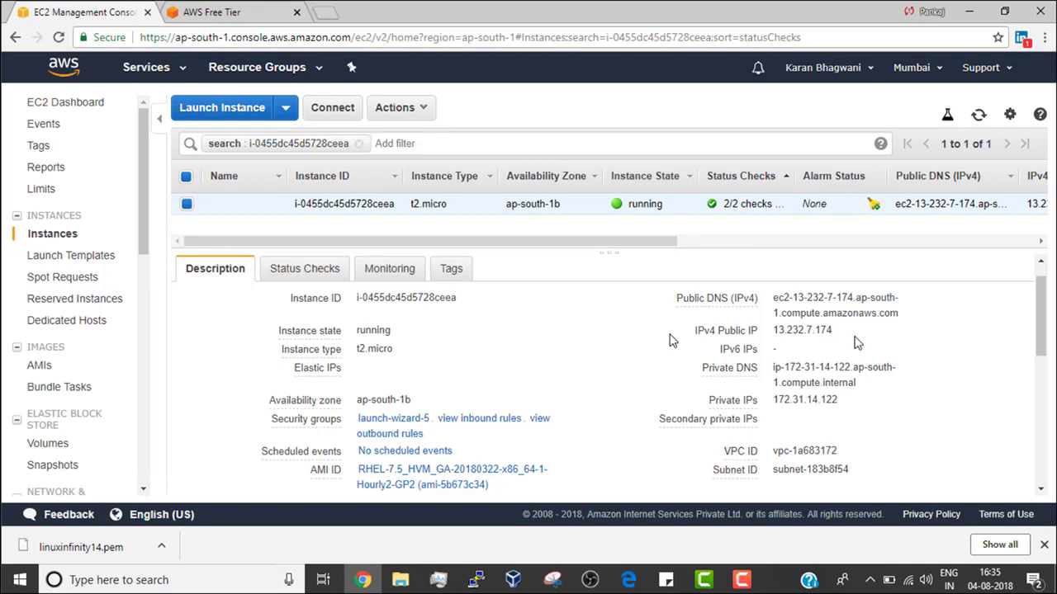
pyautogui.moveTo(832, 330); pyautogui.dragTo(778, 346)
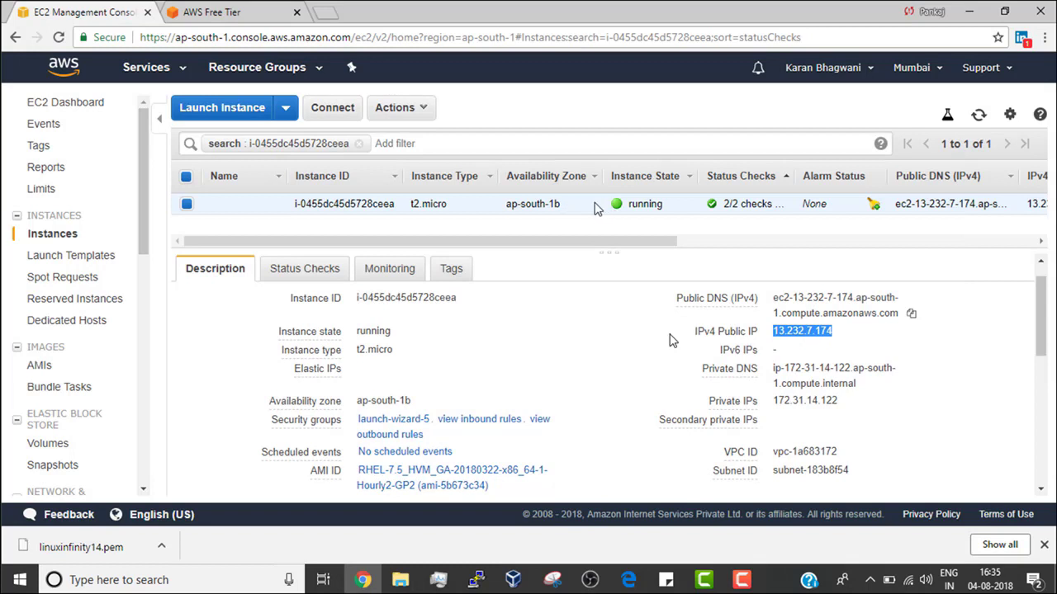
pyautogui.click(970, 342)
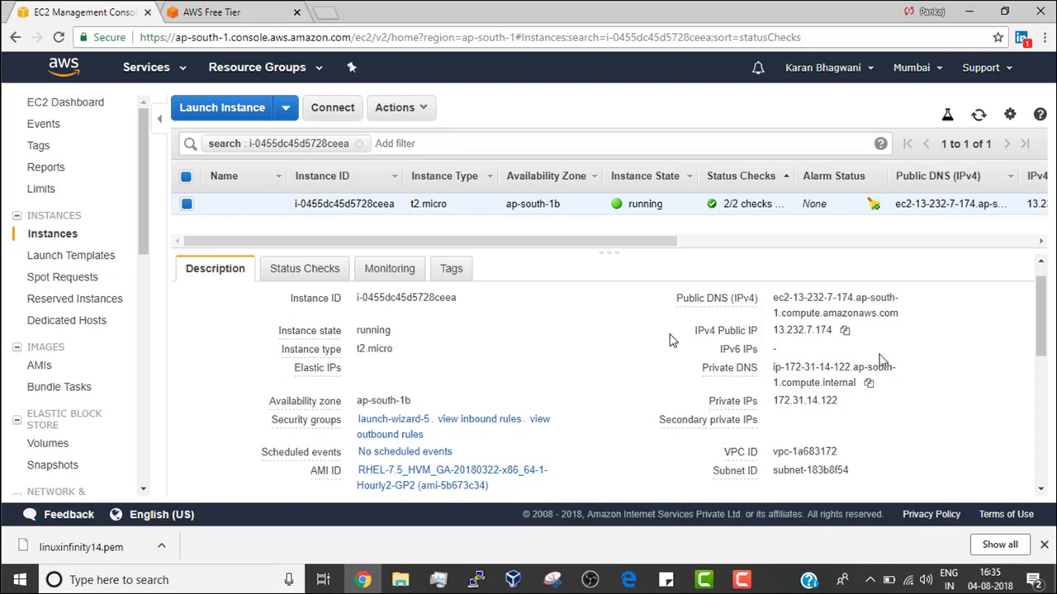
pyautogui.click(846, 332)
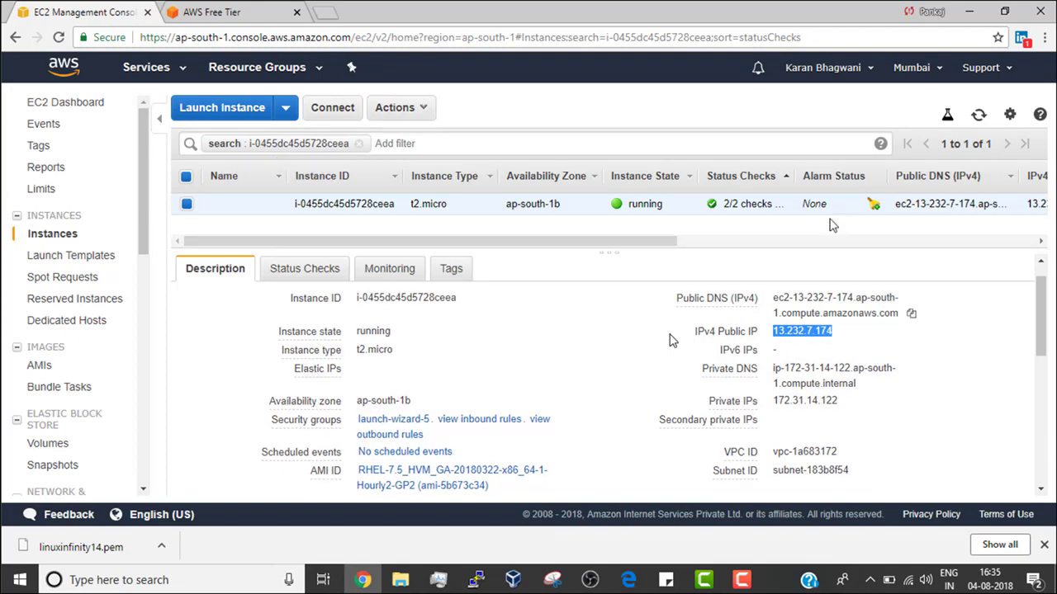
# - Open PuTTY and paste the instance's public IP 13.232.7.174 as the host name
pyautogui.click(476, 580)
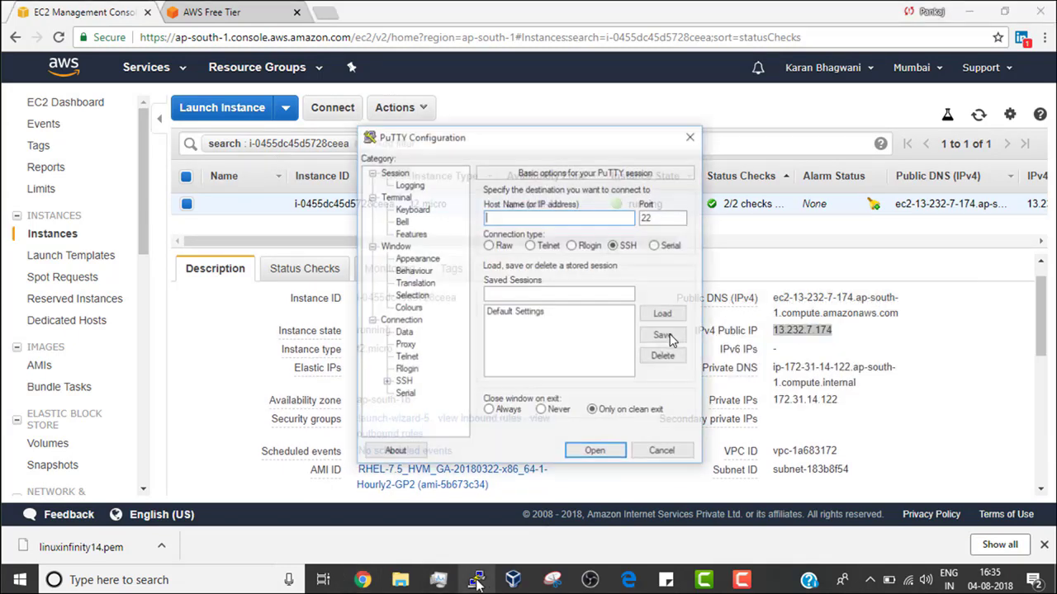
pyautogui.rightClick(516, 216)
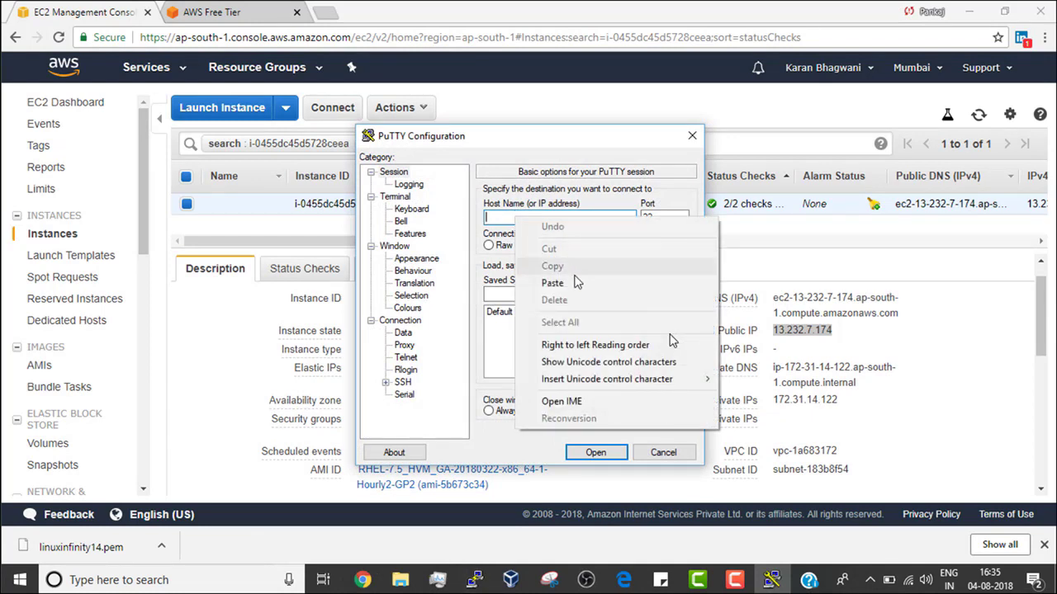
pyautogui.click(576, 282)
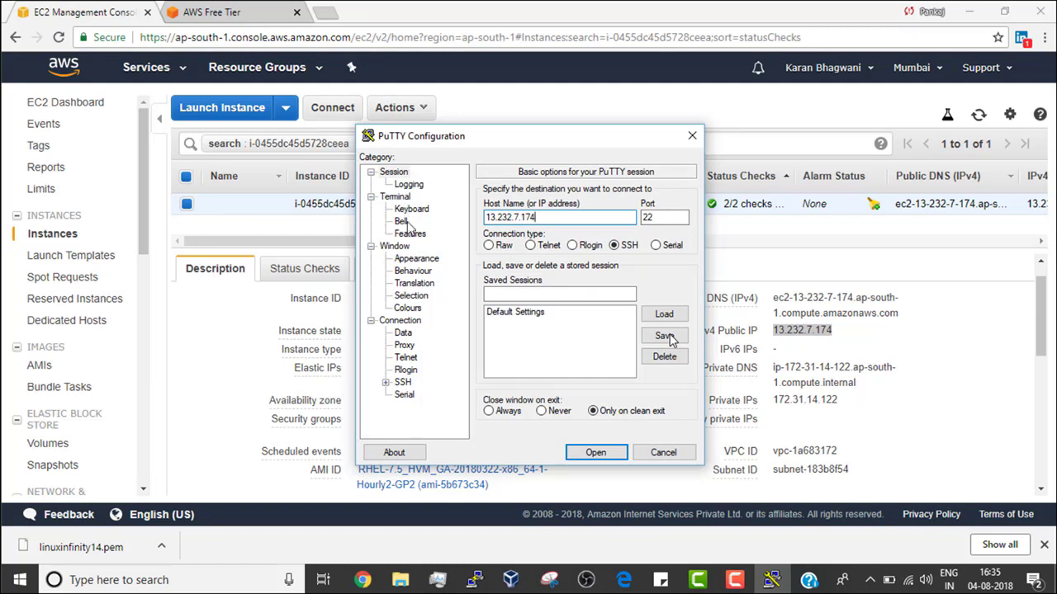
# - Set linuxinfinity14.ppk from the Desktop as the private key file for SSH authentication
pyautogui.click(405, 383)
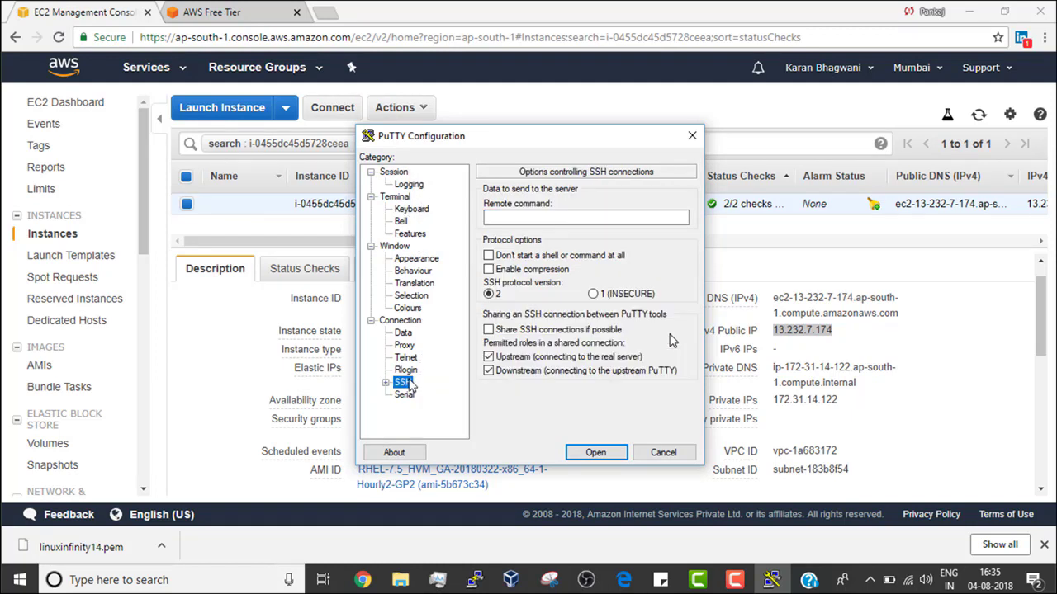
pyautogui.click(385, 383)
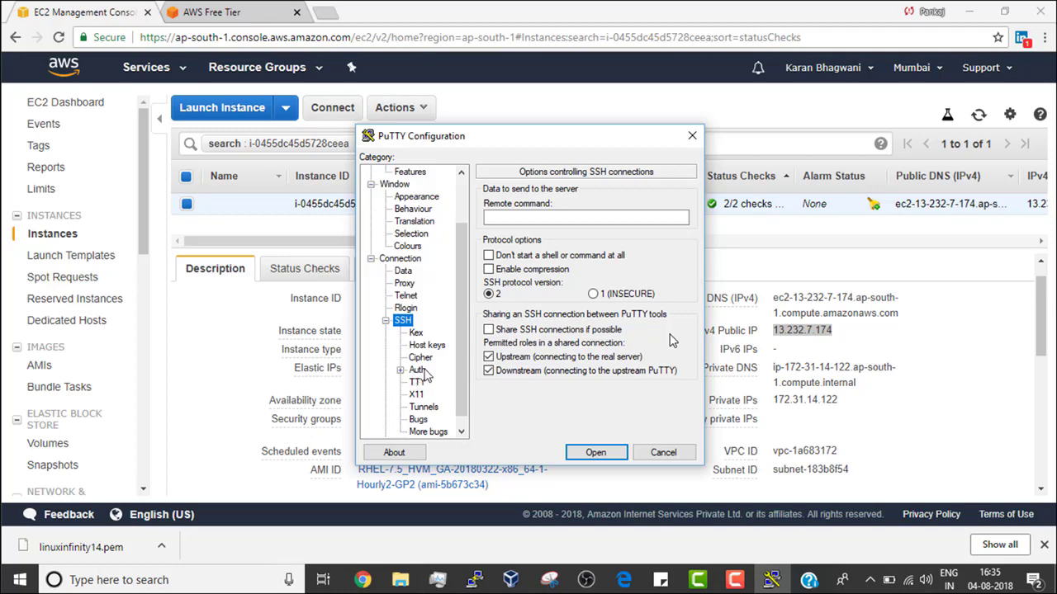
pyautogui.click(422, 372)
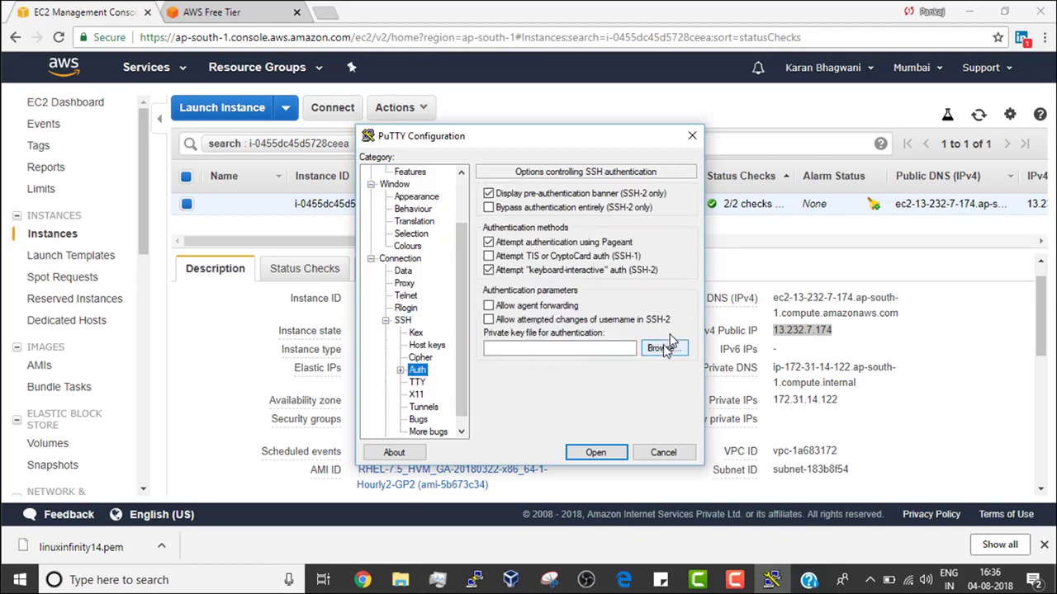
pyautogui.click(665, 347)
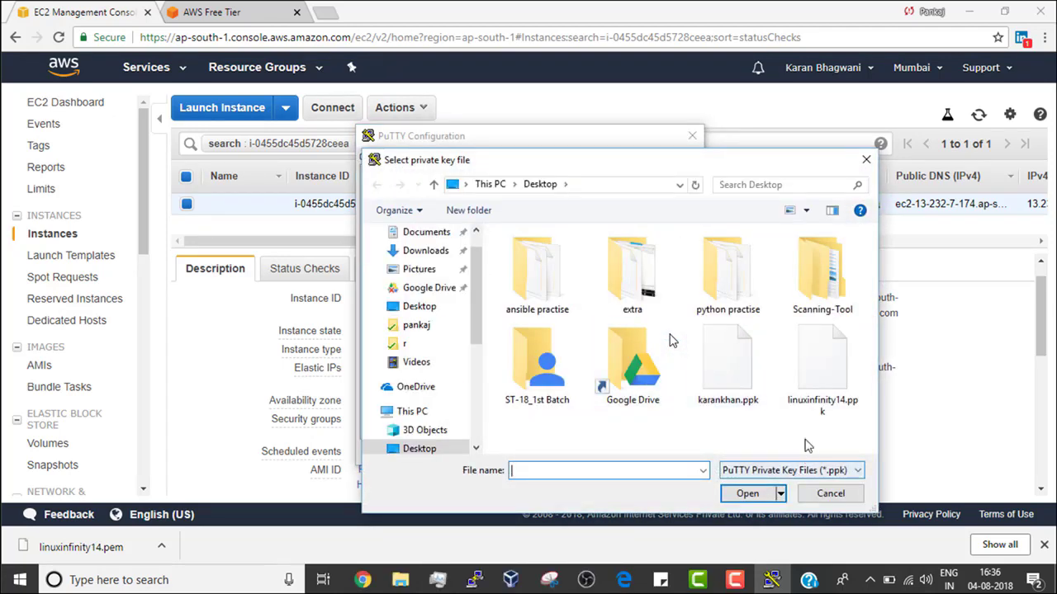
pyautogui.click(820, 391)
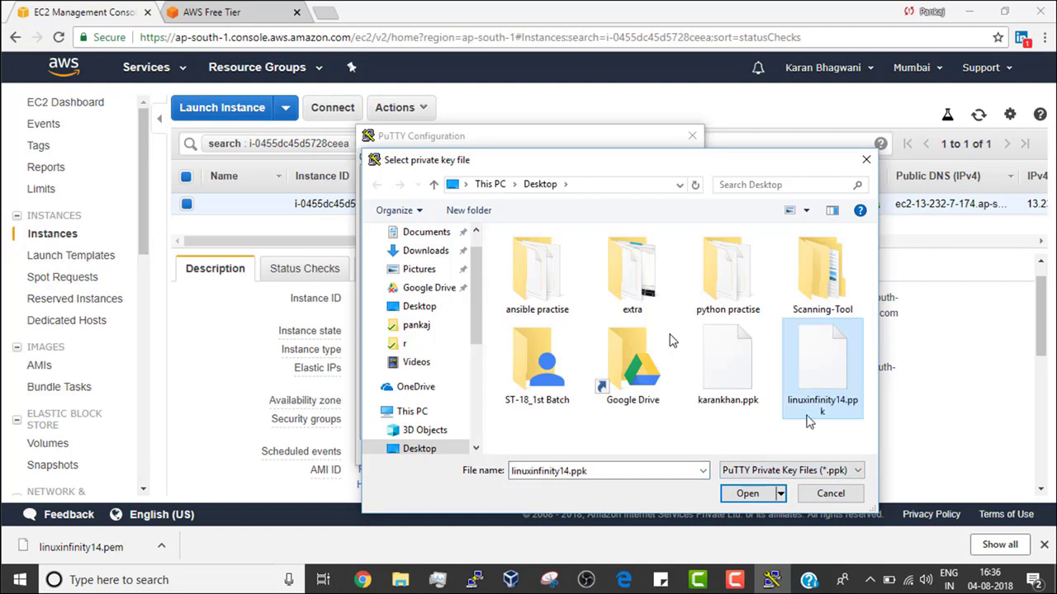
pyautogui.click(749, 494)
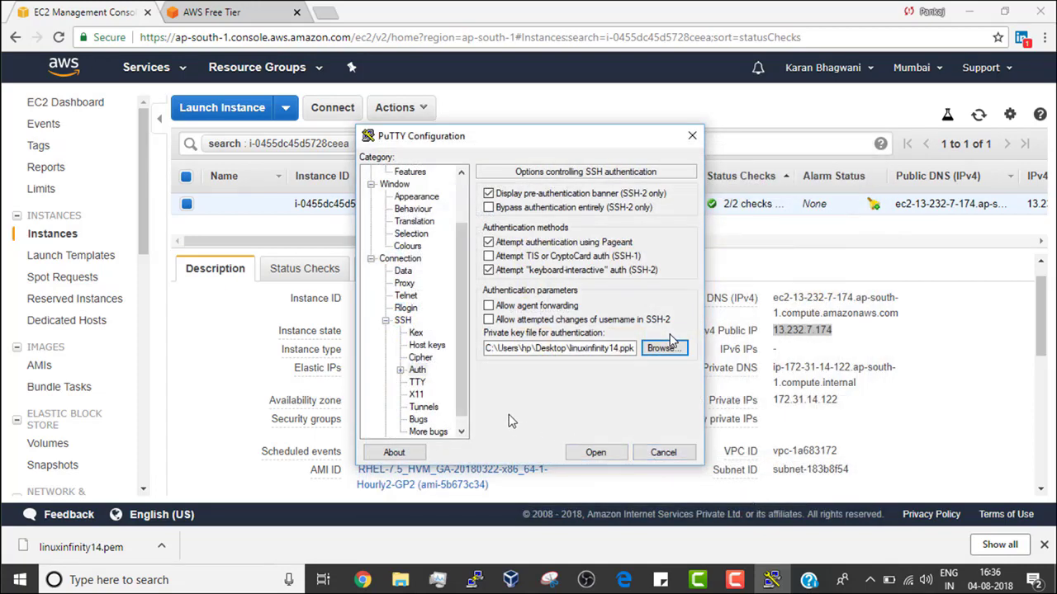
pyautogui.scroll(2, 417, 347)
# - Open the SSH session, accept and cache the server's host key, and move the terminal window clear of the instance list
pyautogui.click(597, 452)
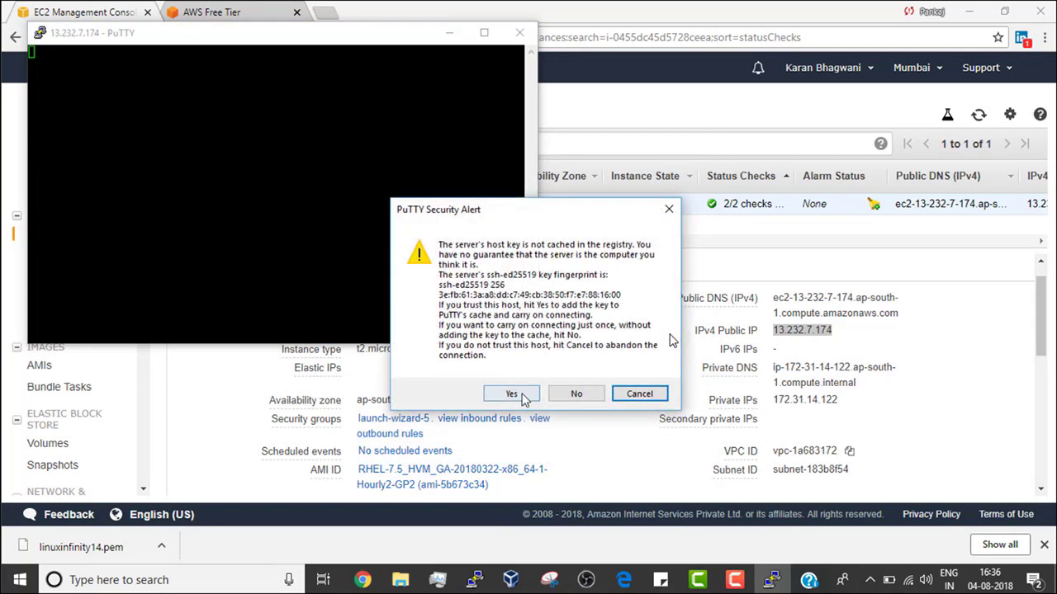
pyautogui.click(511, 394)
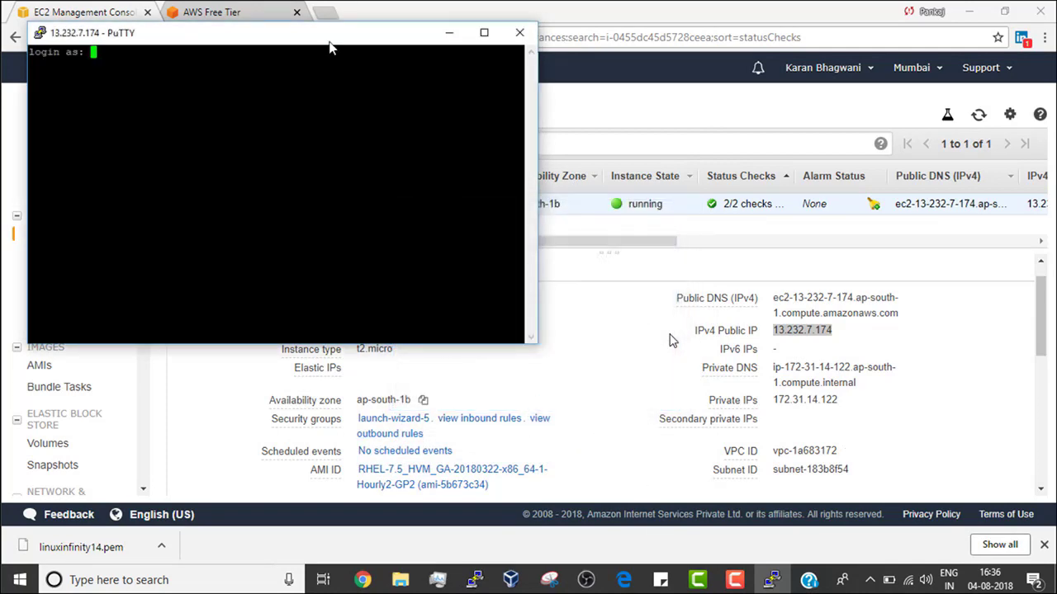
pyautogui.moveTo(329, 42); pyautogui.dragTo(867, 208)
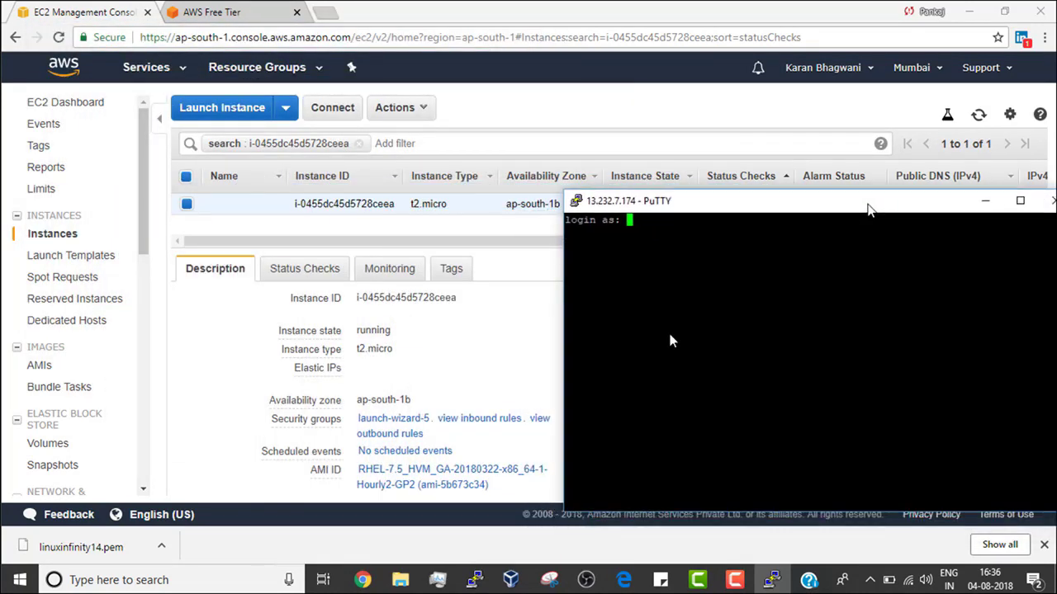
pyautogui.moveTo(740, 207); pyautogui.dragTo(682, 234)
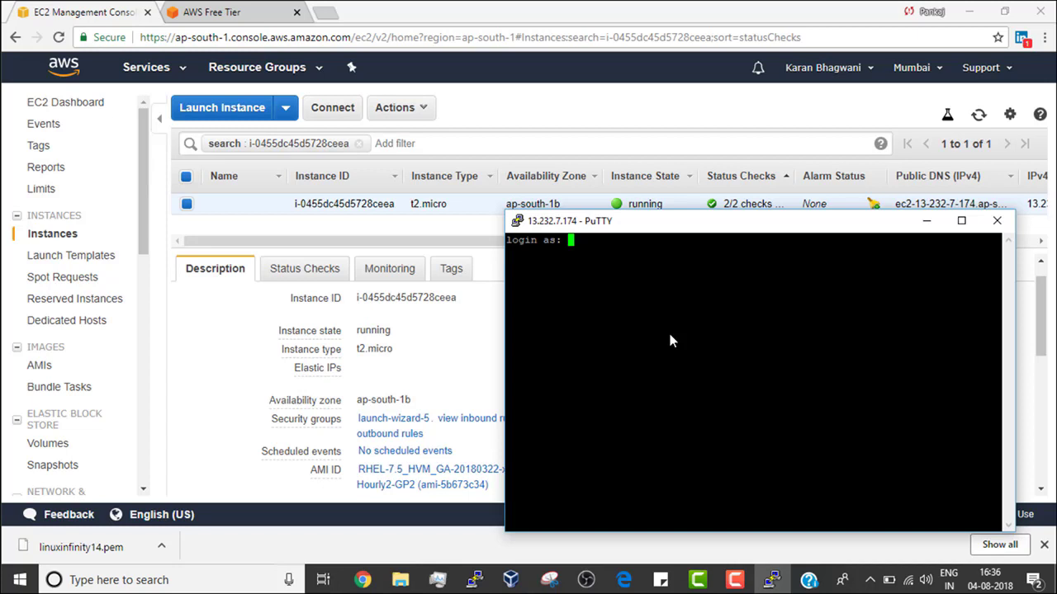
# - Minimize the terminal and look up the login user name in the example SSH command of the instance's connection instructions
pyautogui.click(926, 220)
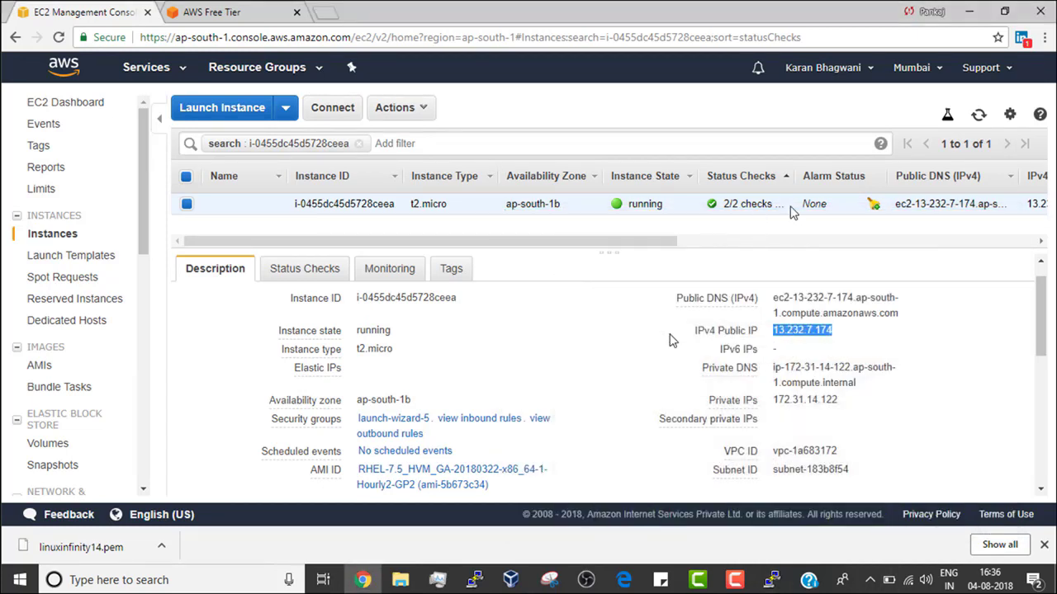
pyautogui.click(332, 110)
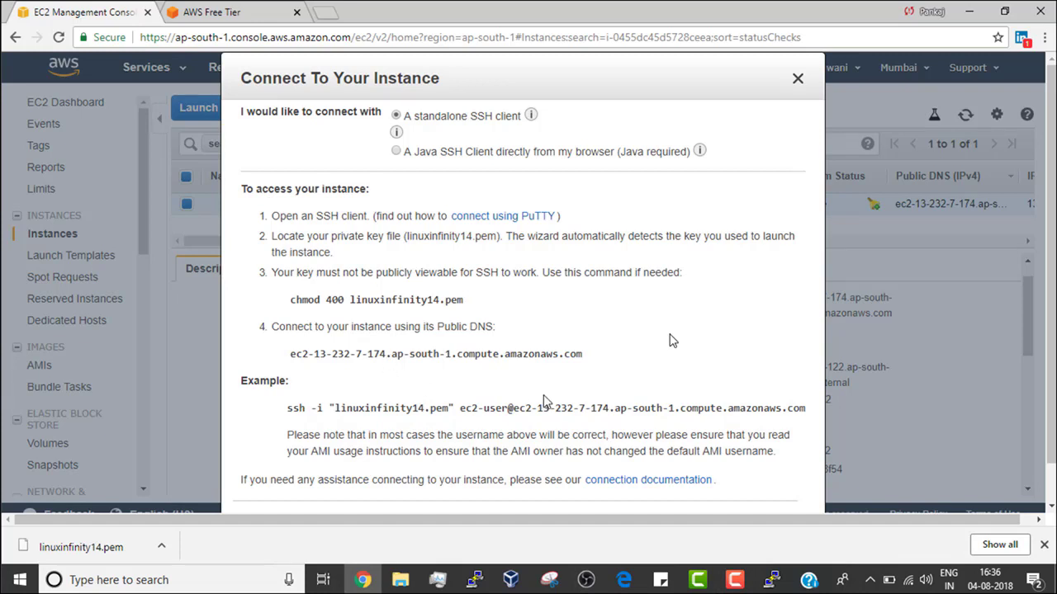
pyautogui.moveTo(455, 407); pyautogui.dragTo(511, 410)
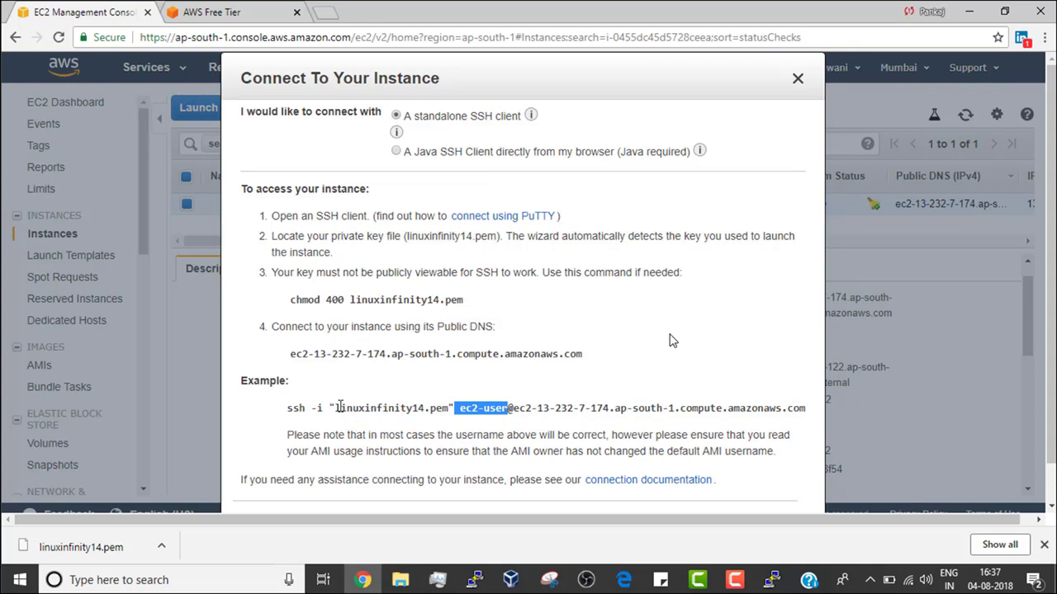
# - Close the connection instructions and log in to the PuTTY session as ec2-user
pyautogui.moveTo(337, 408); pyautogui.dragTo(447, 406)
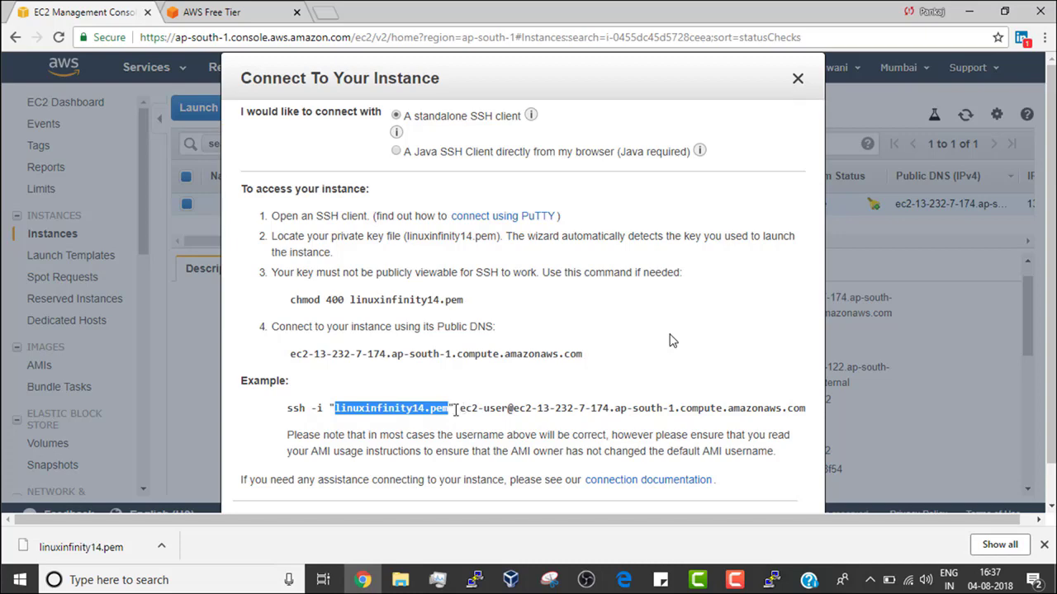
pyautogui.moveTo(454, 408); pyautogui.dragTo(502, 407)
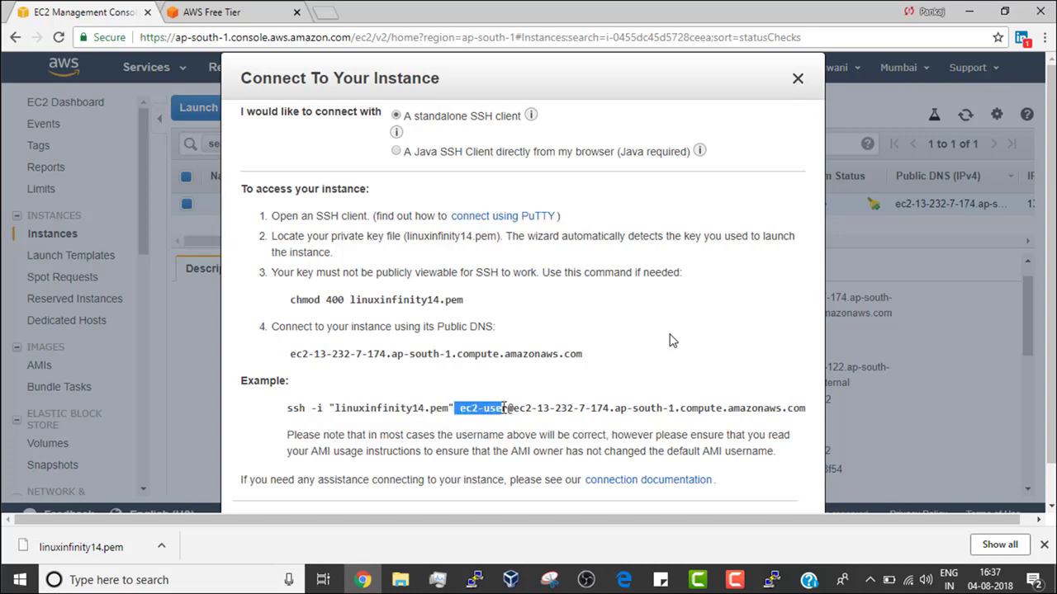
pyautogui.click(798, 79)
pyautogui.click(772, 580)
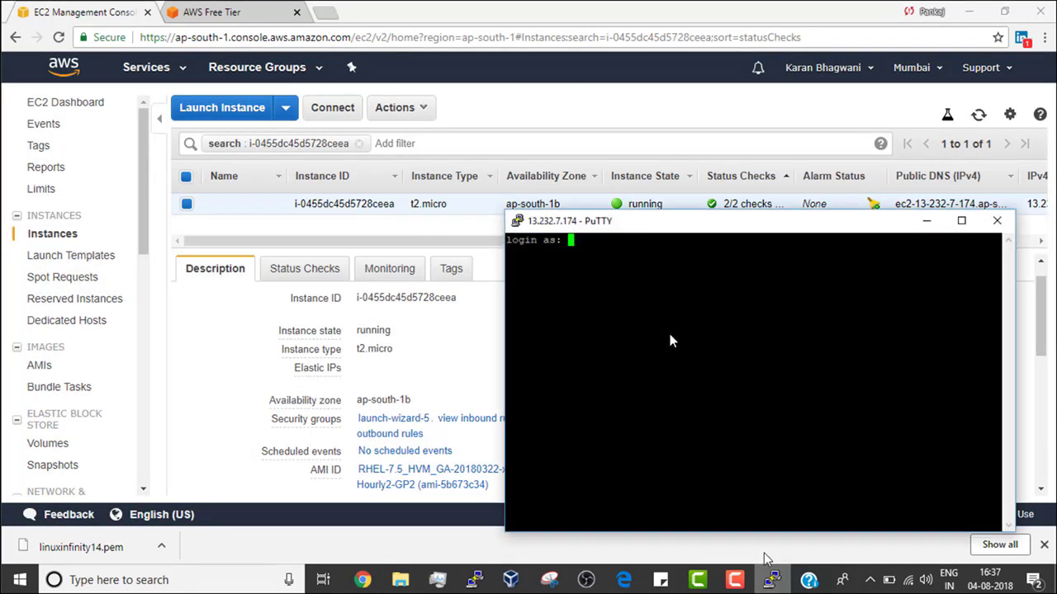
pyautogui.write('ec')
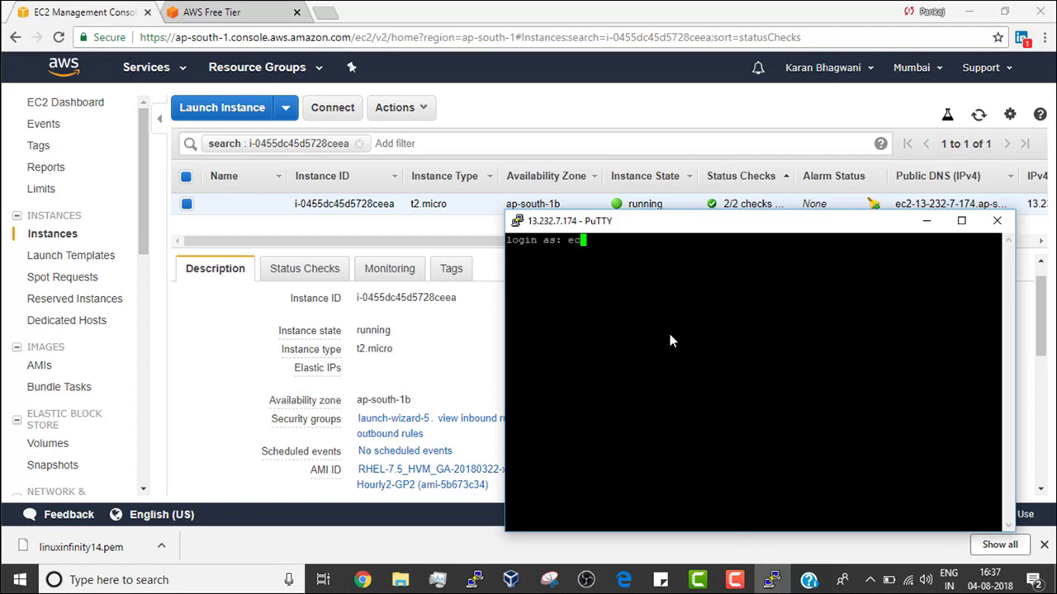
pyautogui.write('2-user')
pyautogui.press('Return')
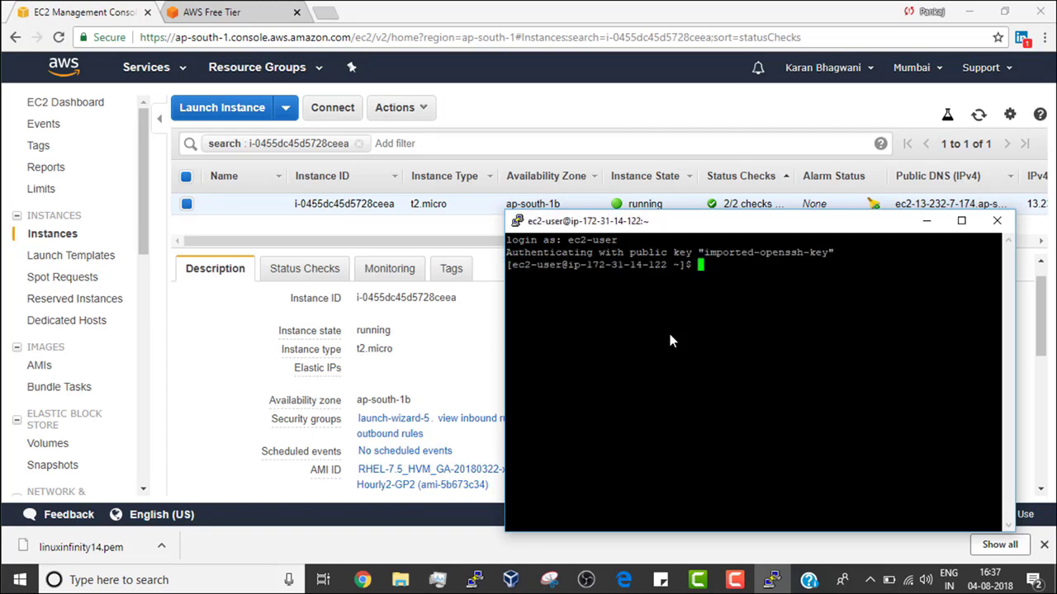
# - Set the PuTTY terminal font size to 14 points and reposition the terminal window over the instance list
pyautogui.moveTo(684, 231); pyautogui.dragTo(362, 136)
pyautogui.rightClick(361, 137)
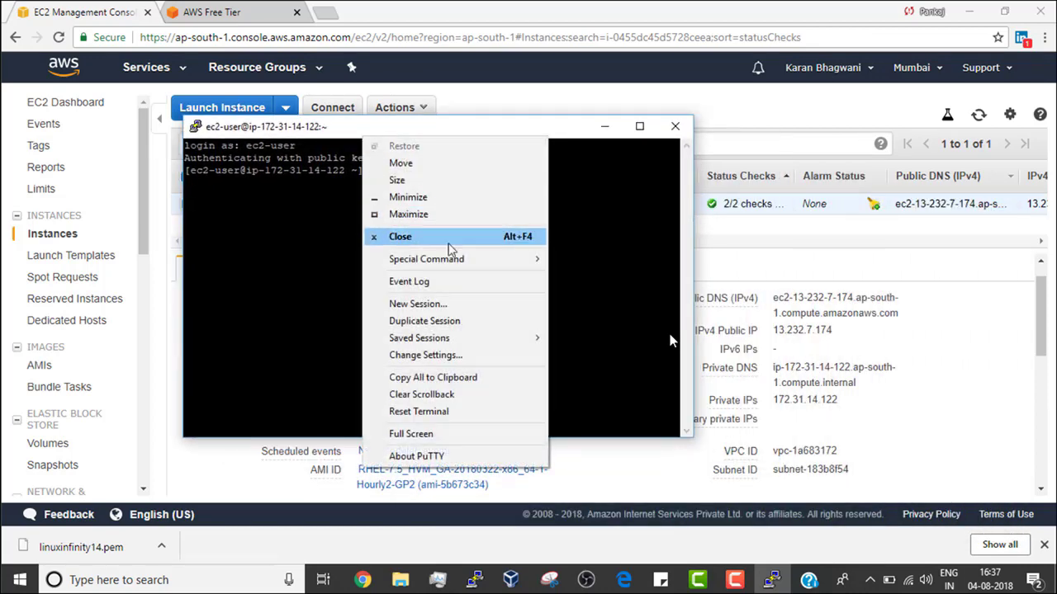
pyautogui.click(446, 355)
pyautogui.click(417, 259)
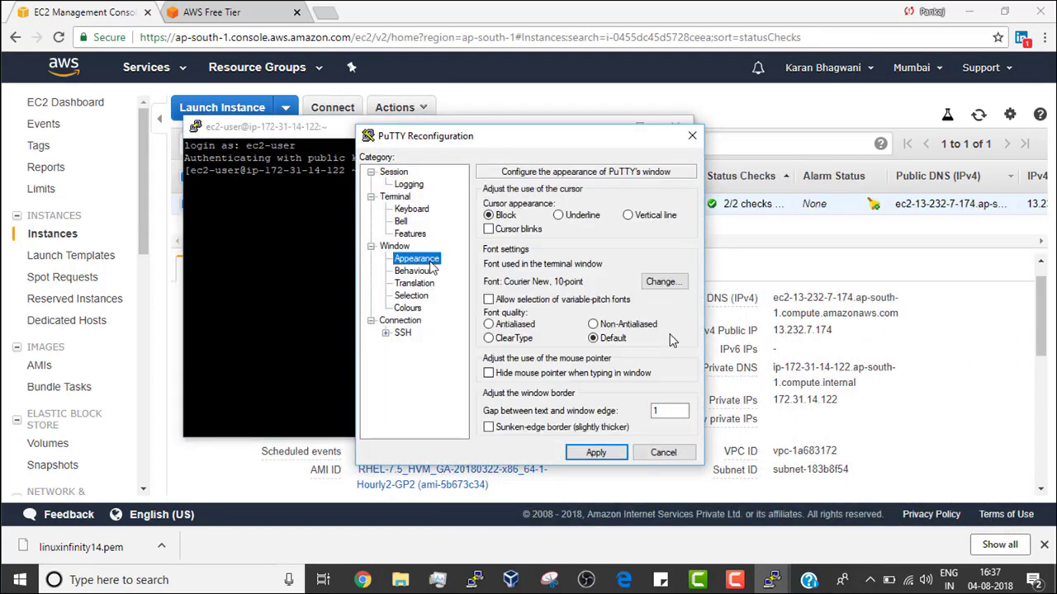
pyautogui.click(660, 282)
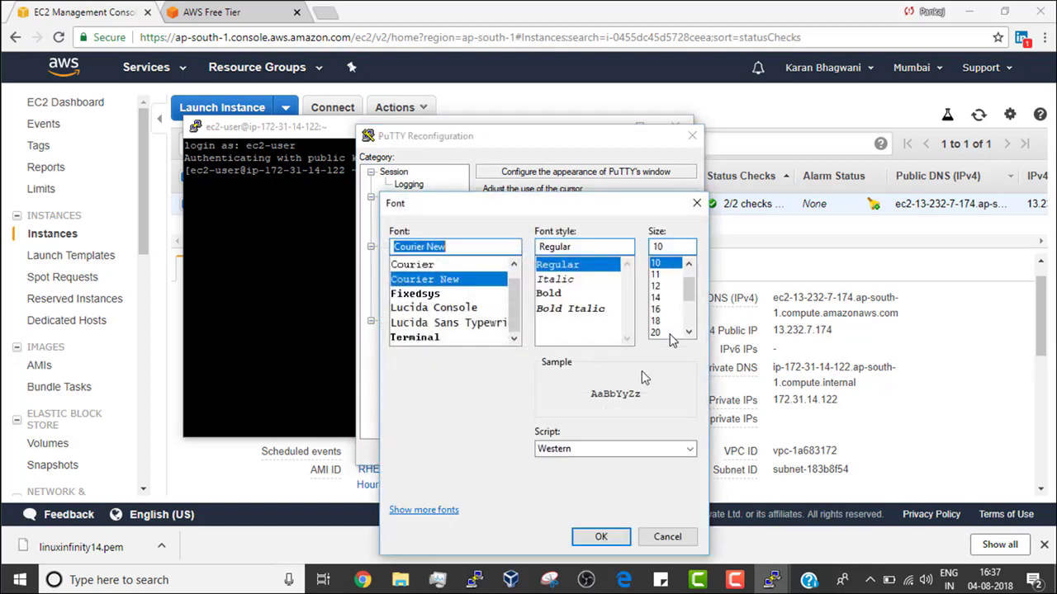
pyautogui.click(660, 297)
pyautogui.click(602, 536)
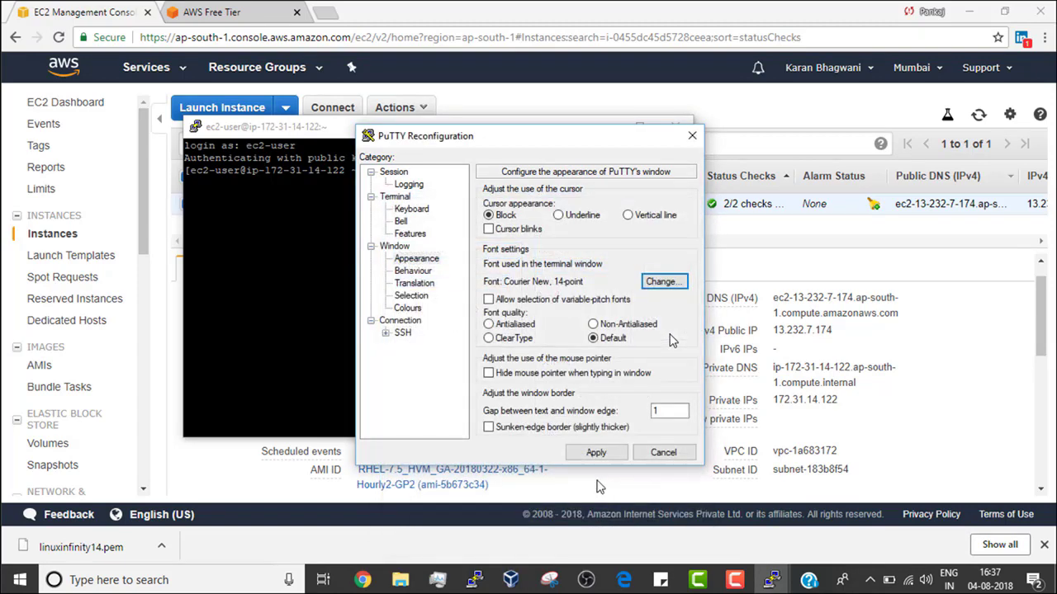
pyautogui.click(607, 451)
pyautogui.moveTo(436, 133); pyautogui.dragTo(405, 140)
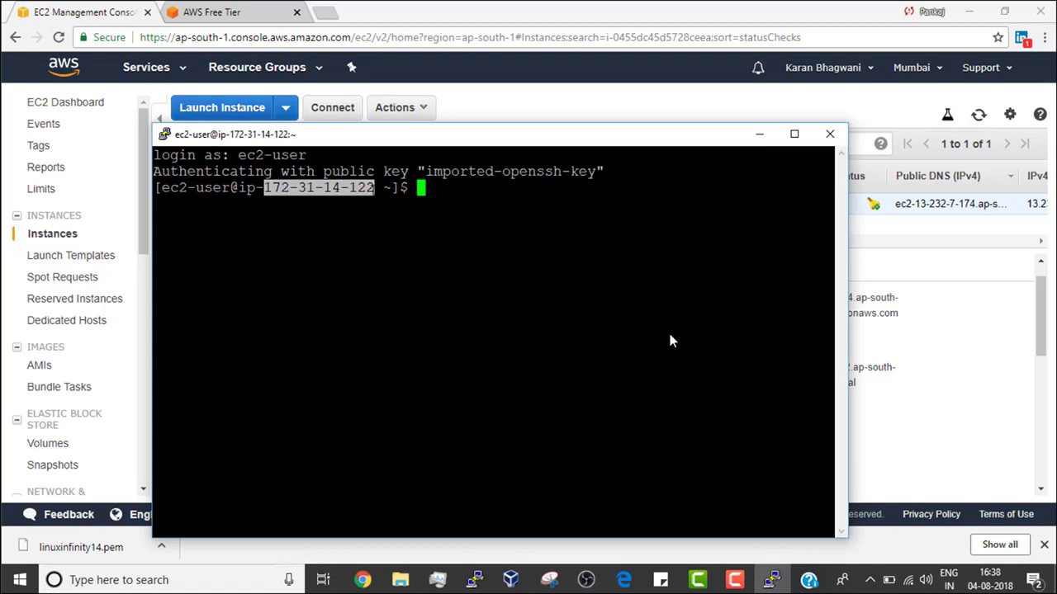
# - Check the numeric user ID of the logged-in account with id -u
pyautogui.click(993, 353)
pyautogui.click(670, 341)
pyautogui.write('i')
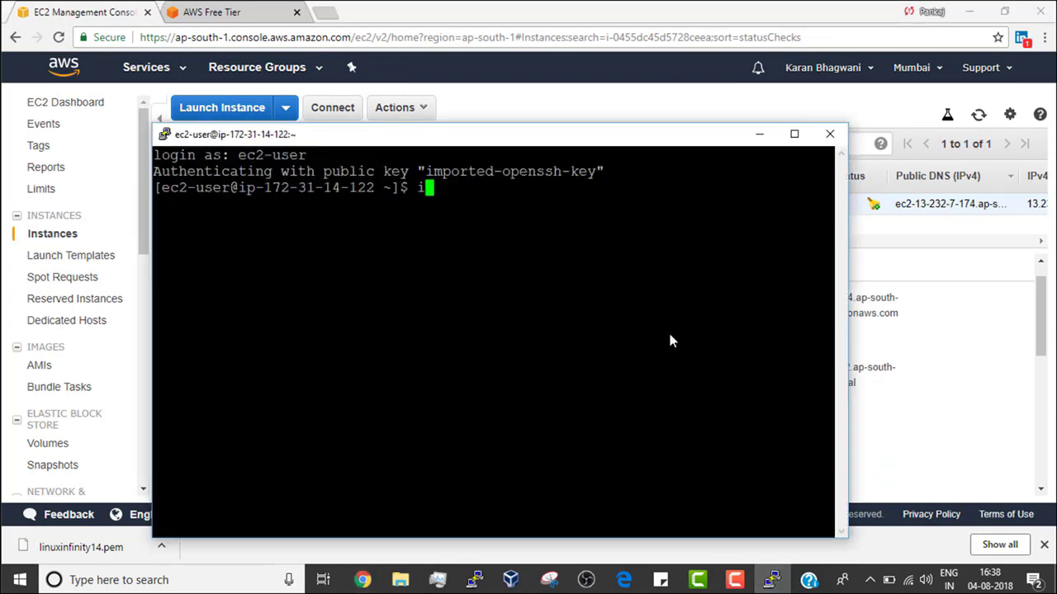
pyautogui.write('d -u')
pyautogui.press('Return')
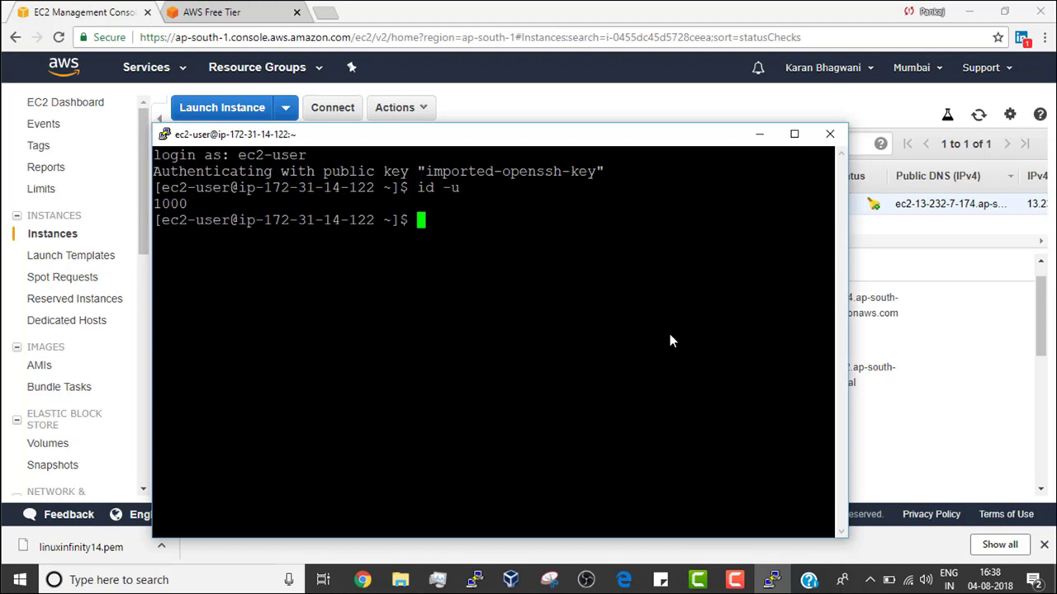
# - Try to install the Apache web server as ec2-user with yum install httpd -y and highlight the last output line
pyautogui.write('yum install ')
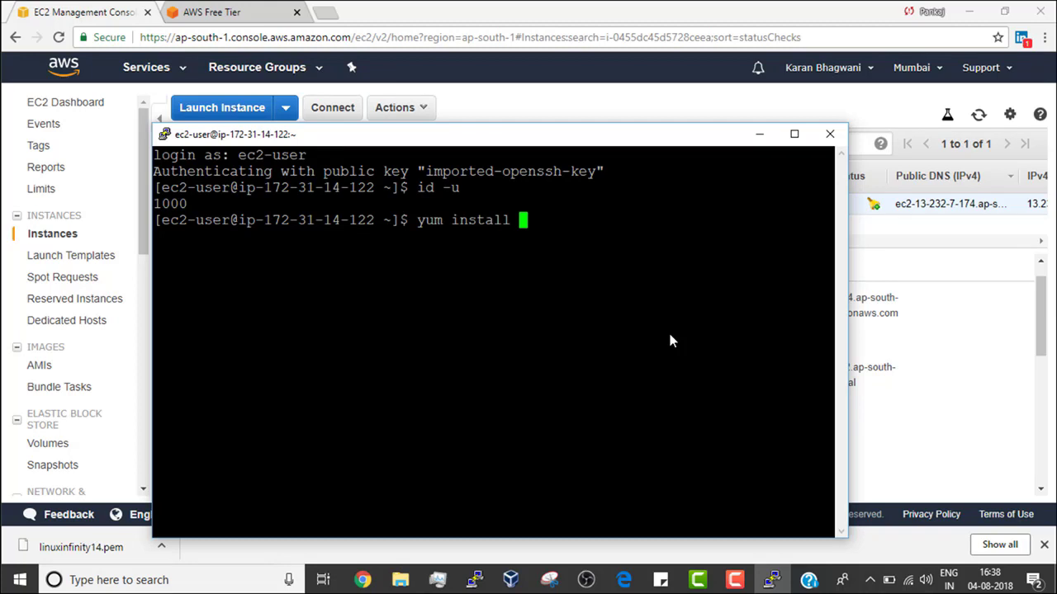
pyautogui.write('httpd -y')
pyautogui.press('Return')
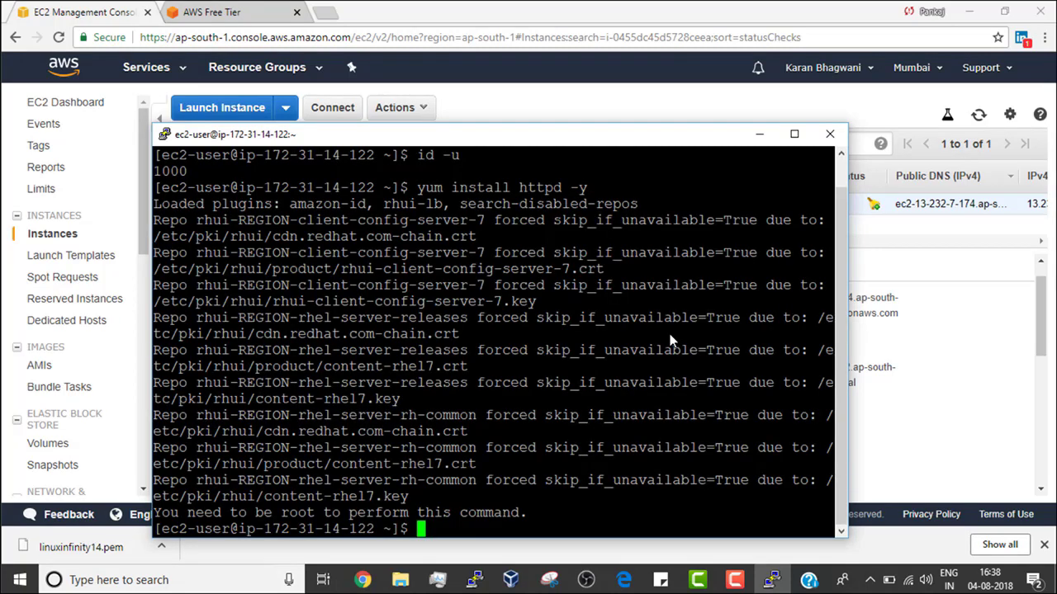
pyautogui.moveTo(832, 513); pyautogui.dragTo(175, 512)
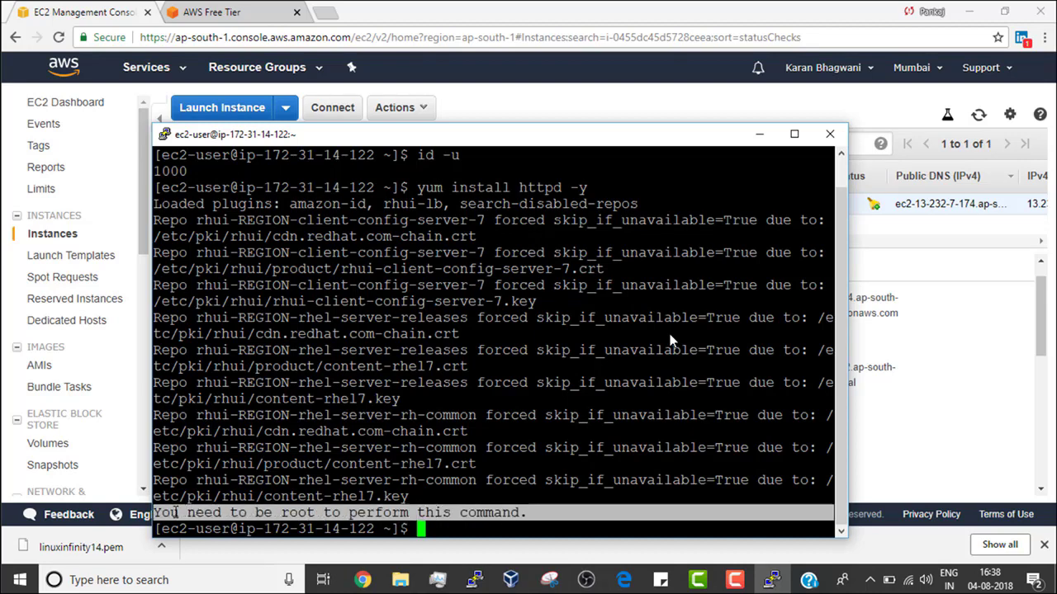
# - Install httpd with root privileges by rerunning the previous command as sudo yum install httpd -y
pyautogui.press('Up')
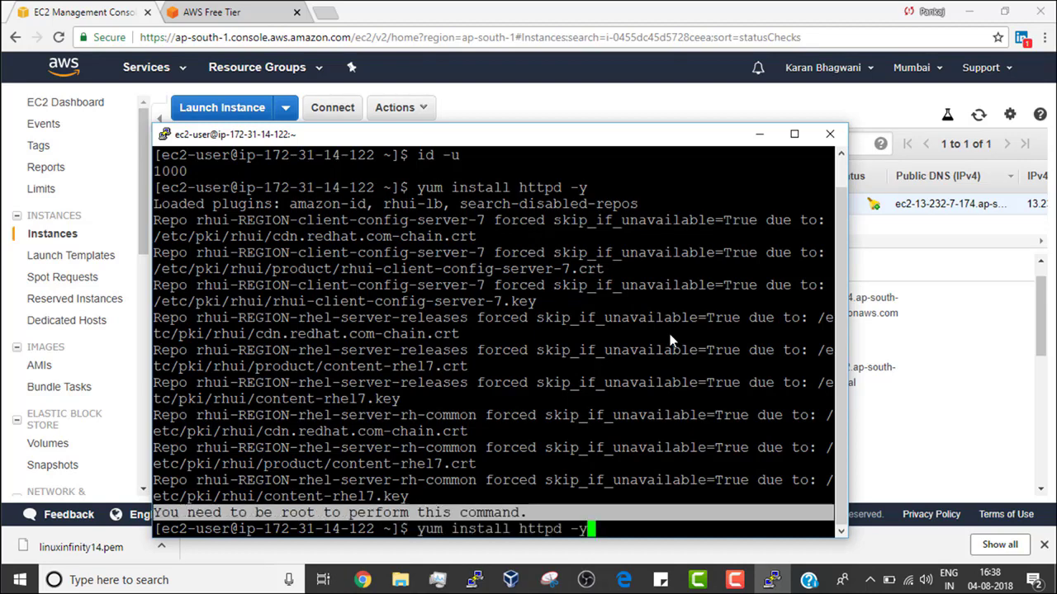
pyautogui.press('Left')
pyautogui.press('Home')
pyautogui.write('sudo')
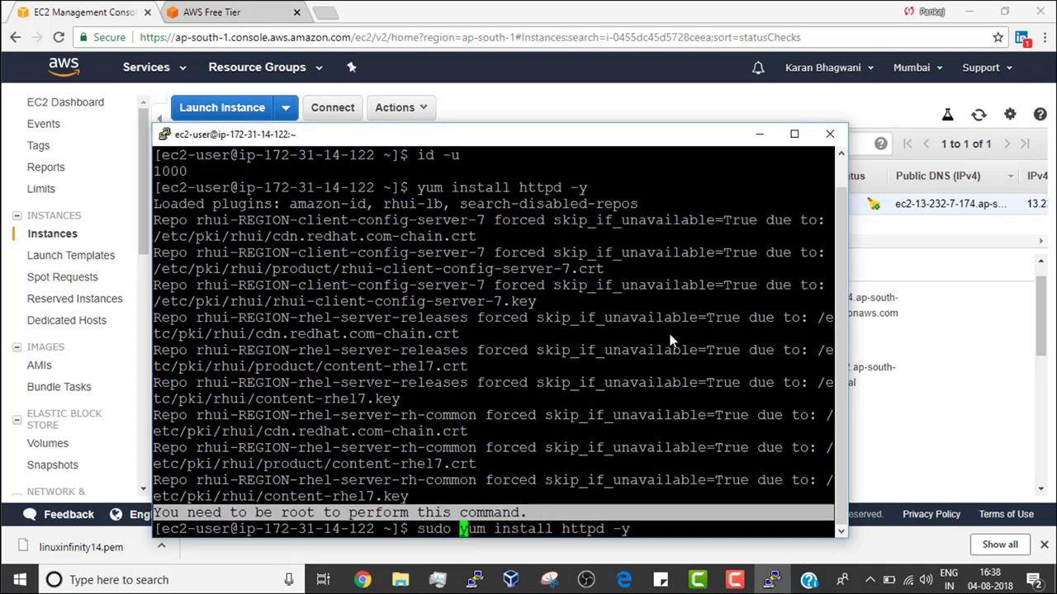
pyautogui.press('Return')
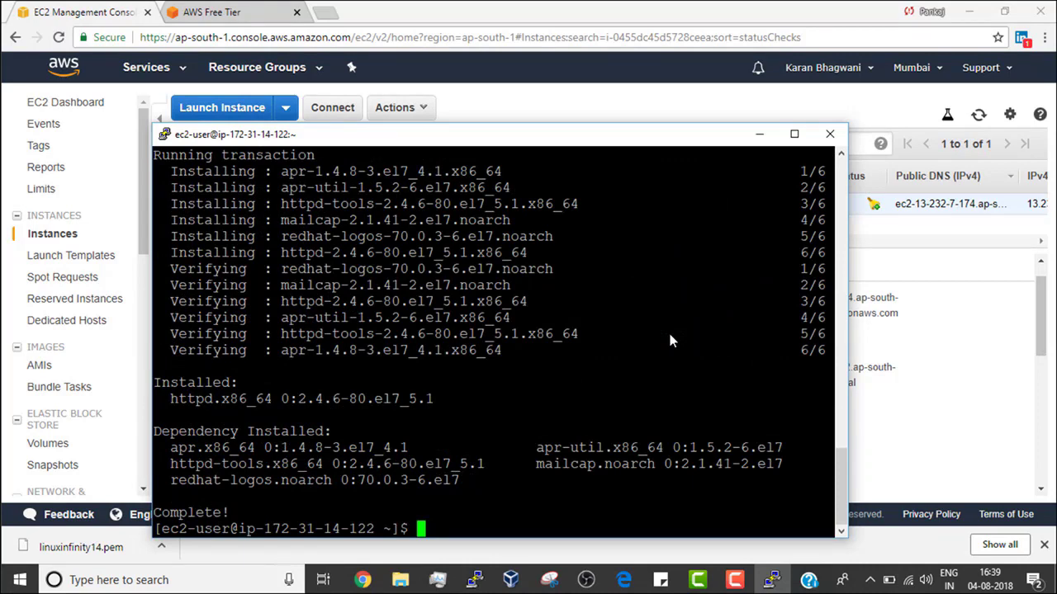
# - Minimize the terminal and browse the Quick Start AMIs in a new instance launch wizard, ending with the browser minimized
pyautogui.click(760, 134)
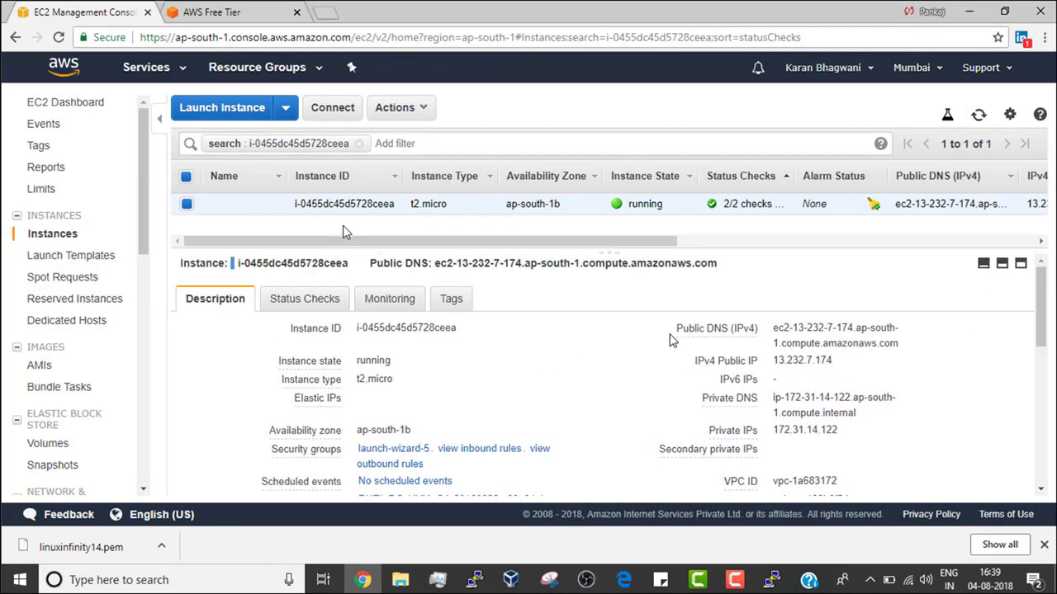
pyautogui.click(225, 107)
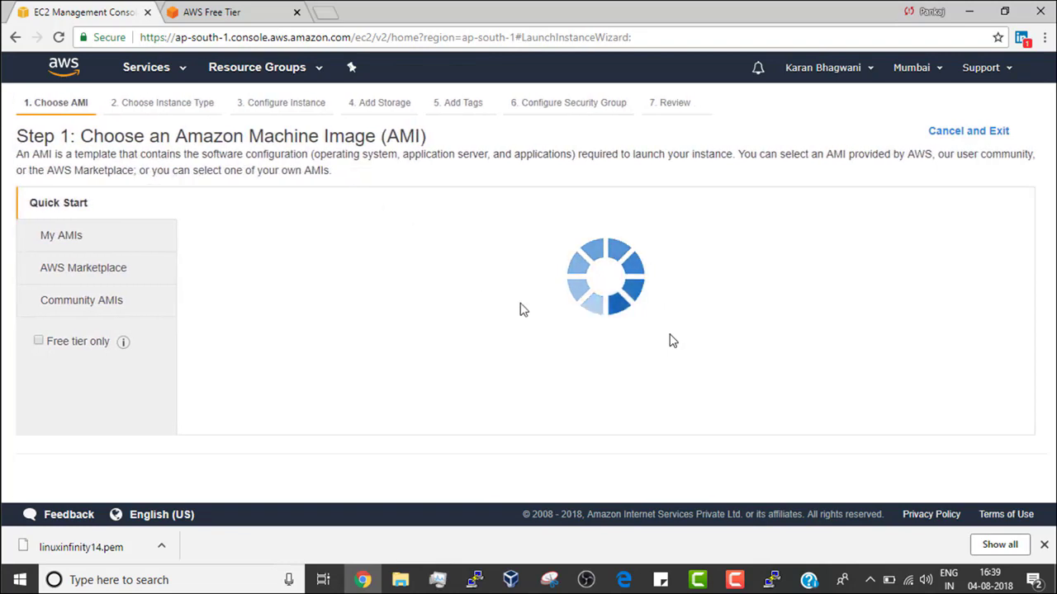
pyautogui.scroll(-4, 491, 334)
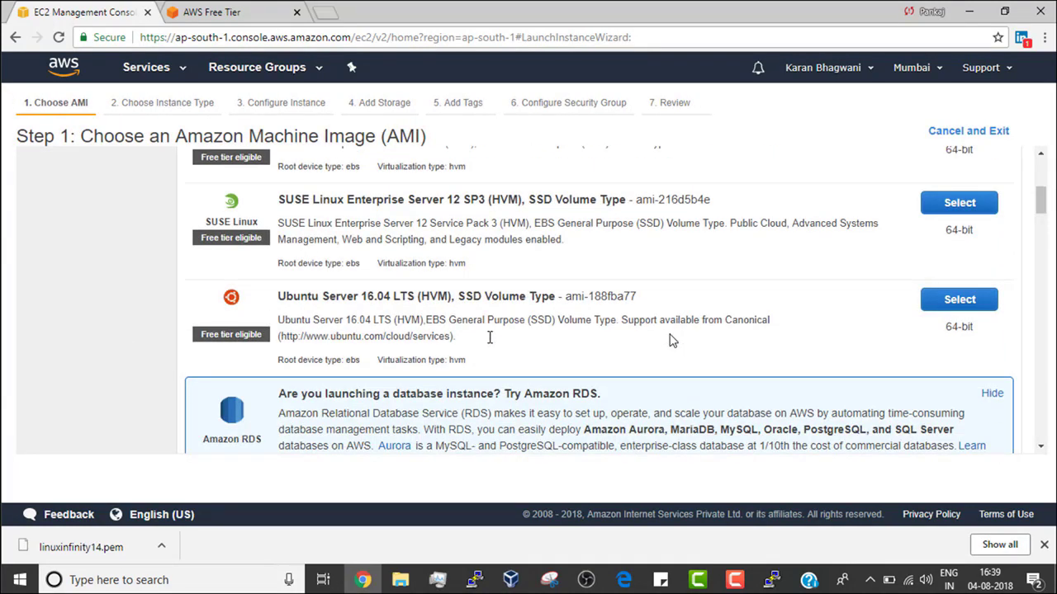
pyautogui.scroll(5, 489, 338)
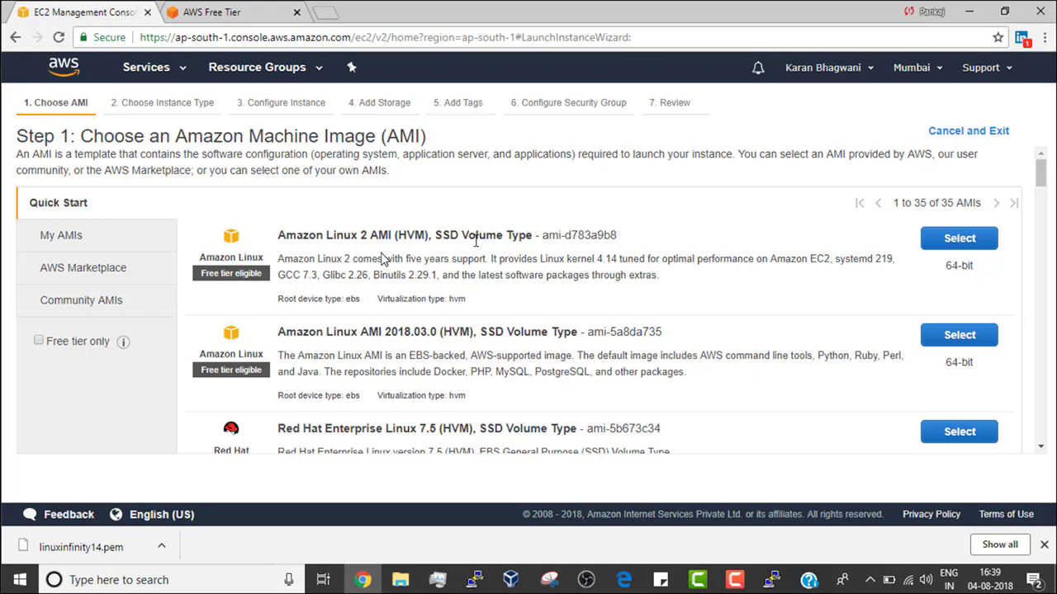
pyautogui.scroll(-8, 383, 259)
pyautogui.scroll(10, 383, 259)
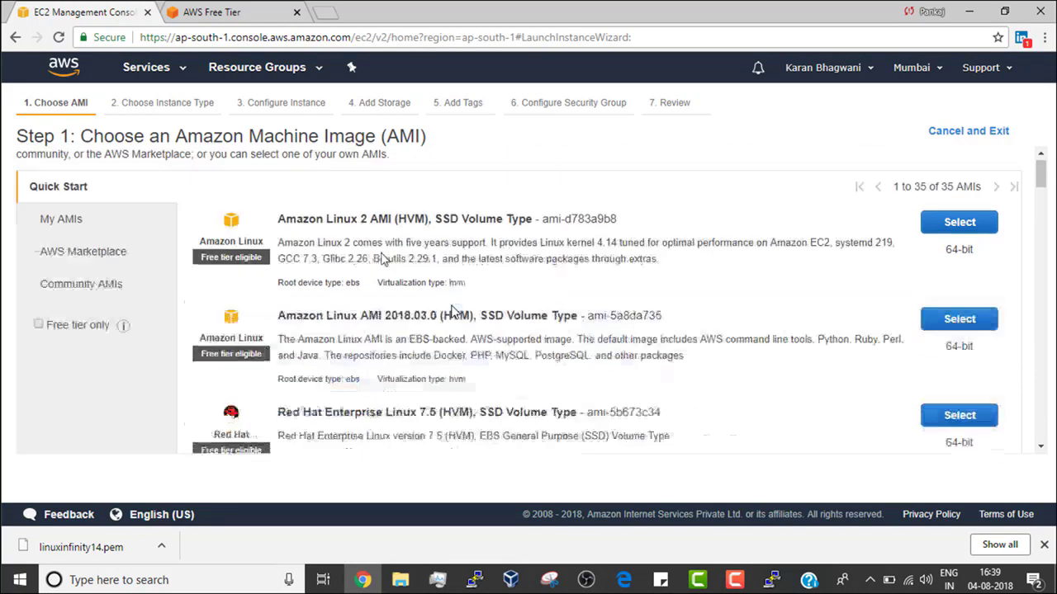
pyautogui.click(969, 13)
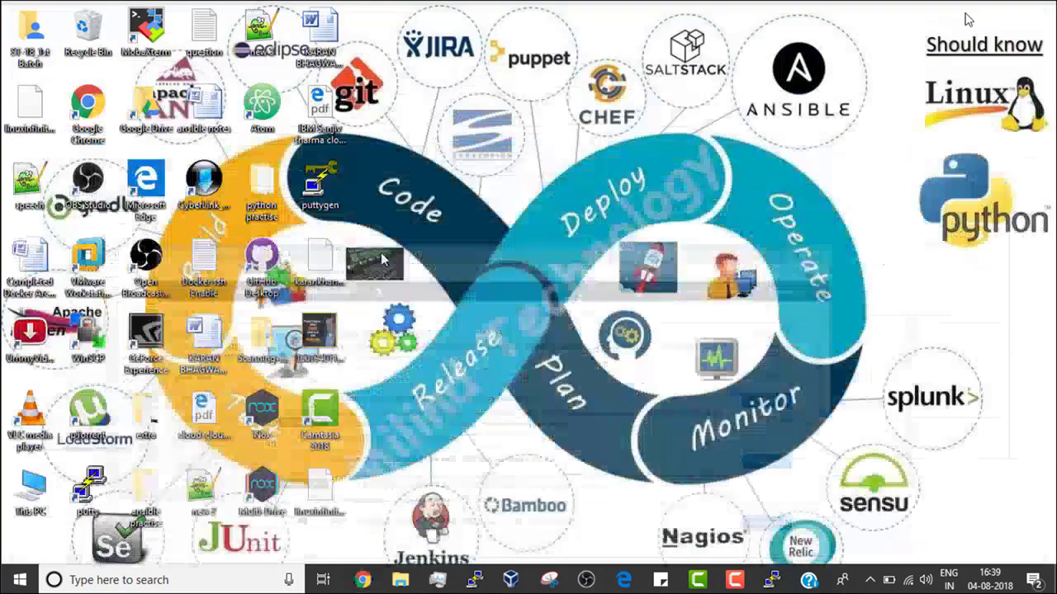